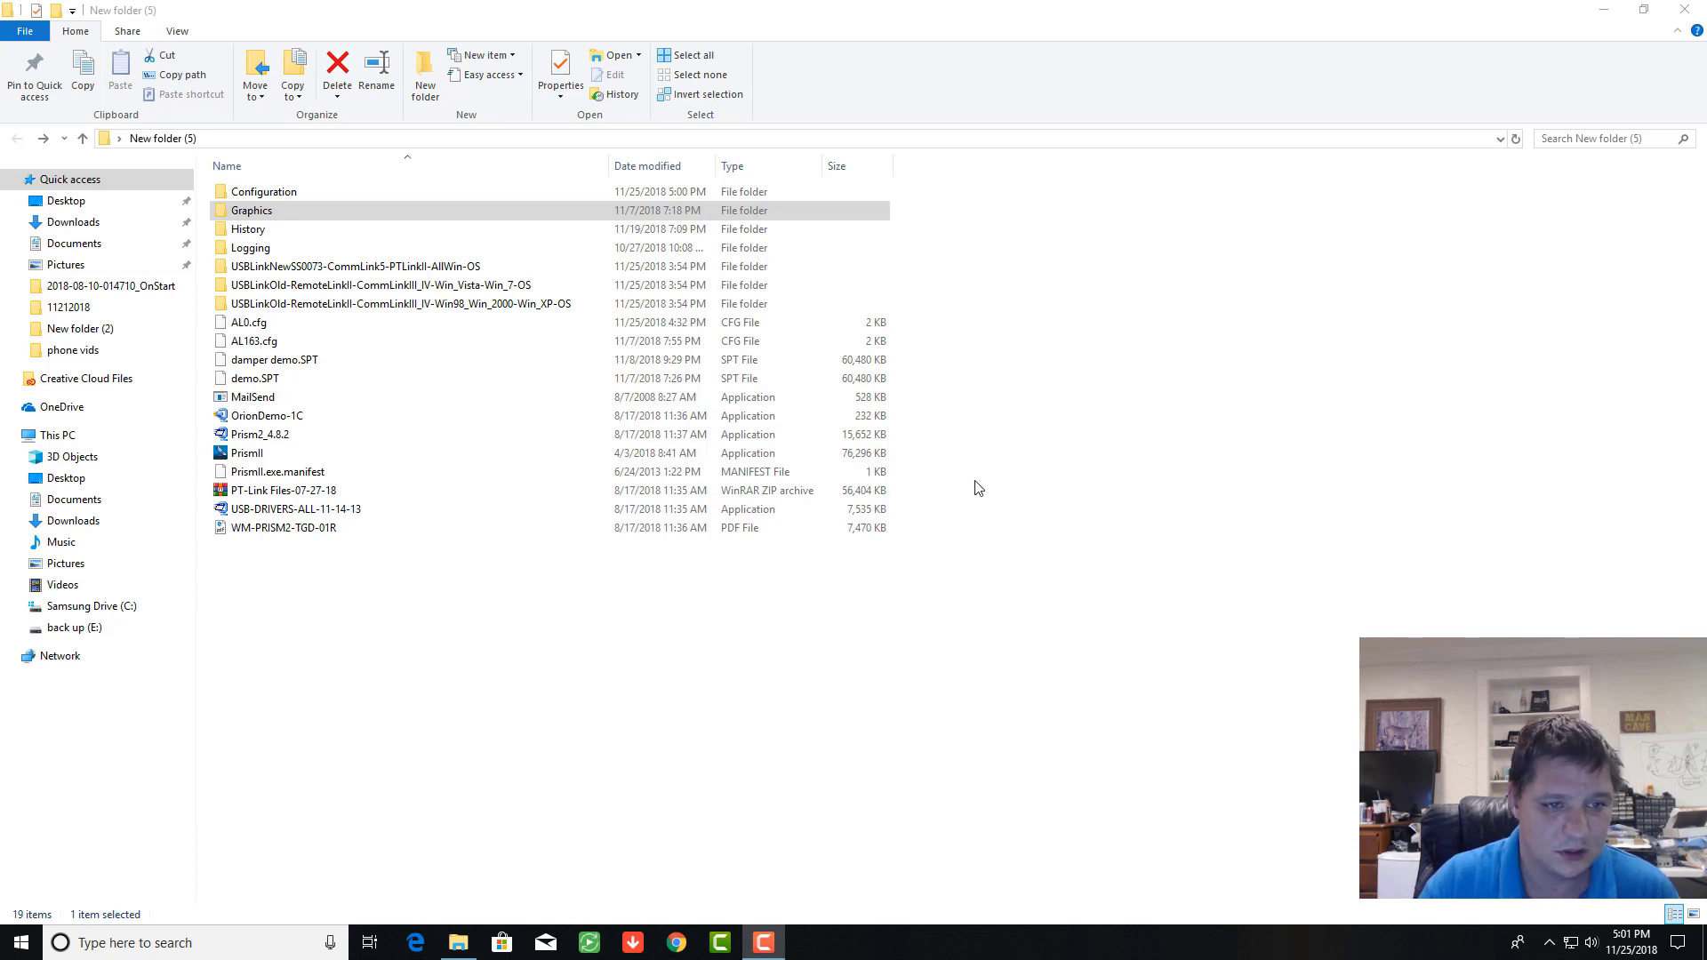
# Step: Launch Prism2 and log in with the administrator user name and password
pyautogui.doubleClick(258, 456)
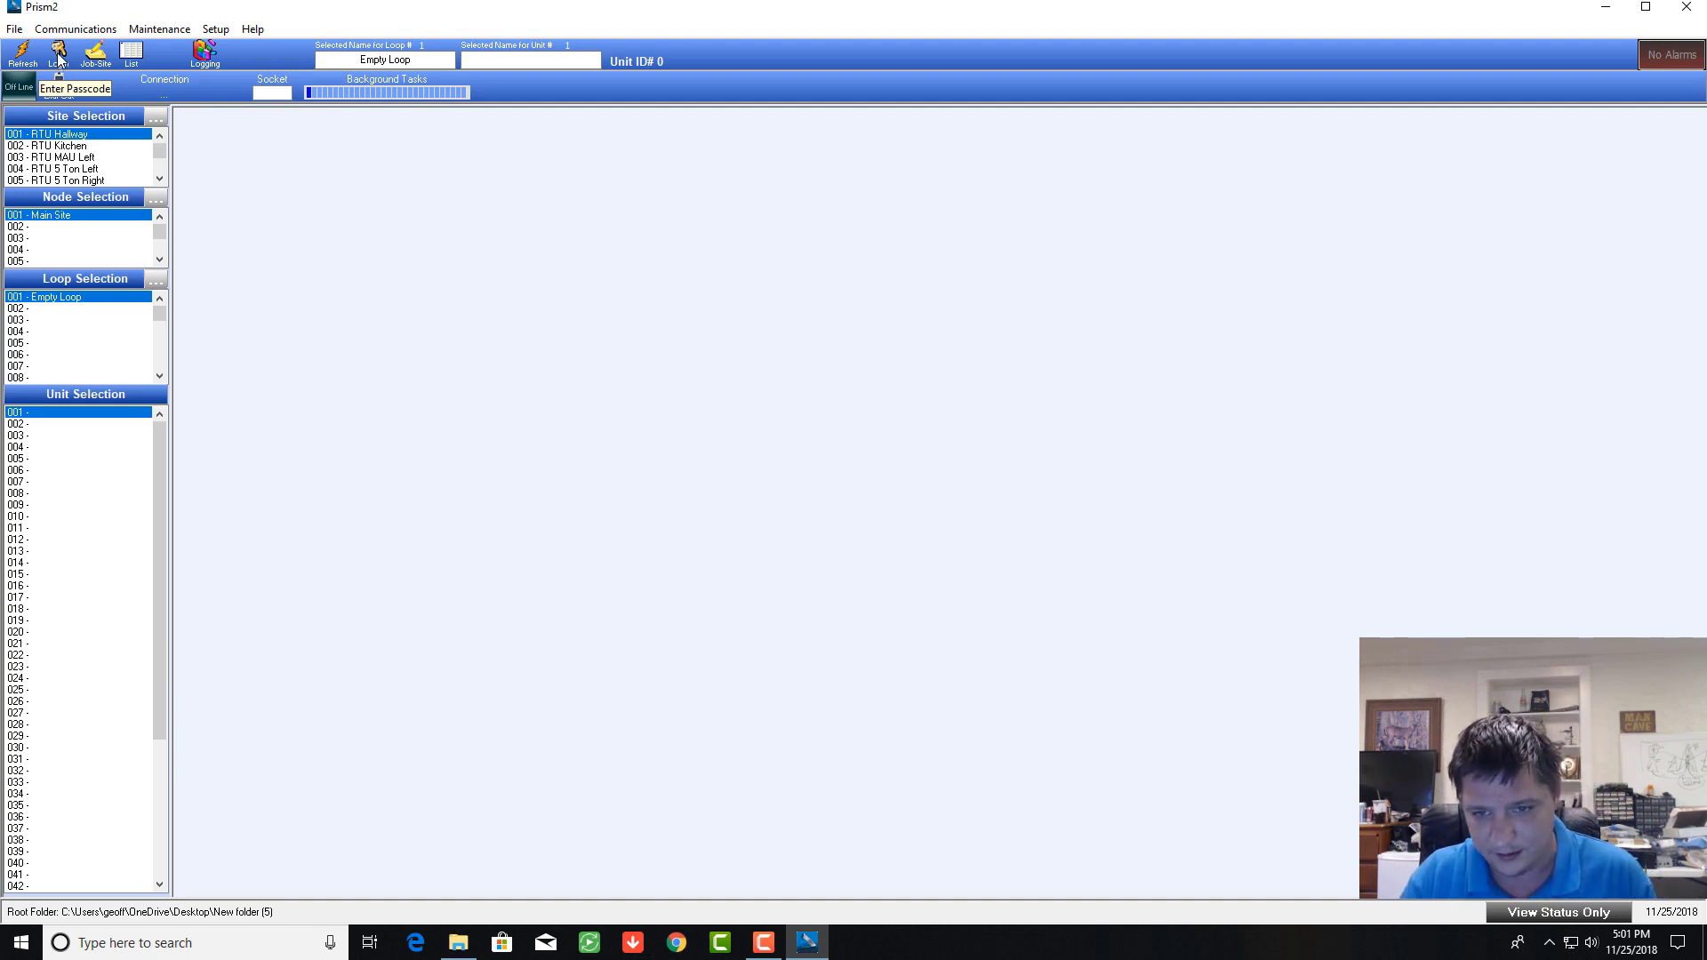
pyautogui.click(59, 63)
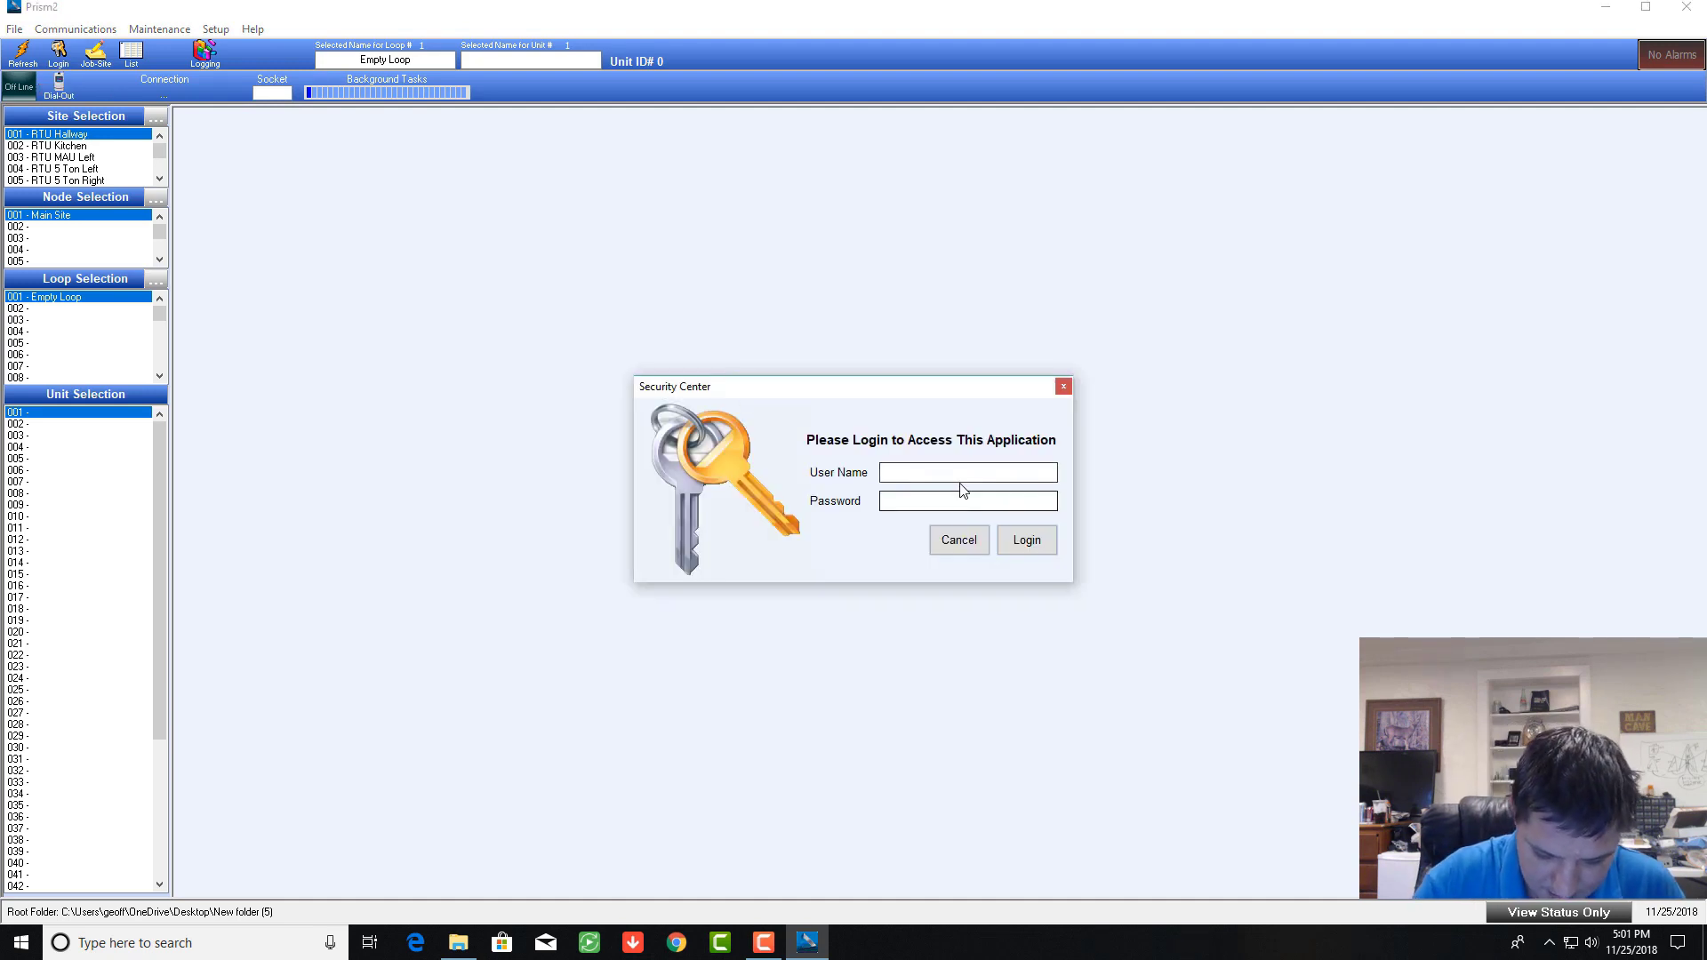
pyautogui.write('admin')
pyautogui.click(964, 501)
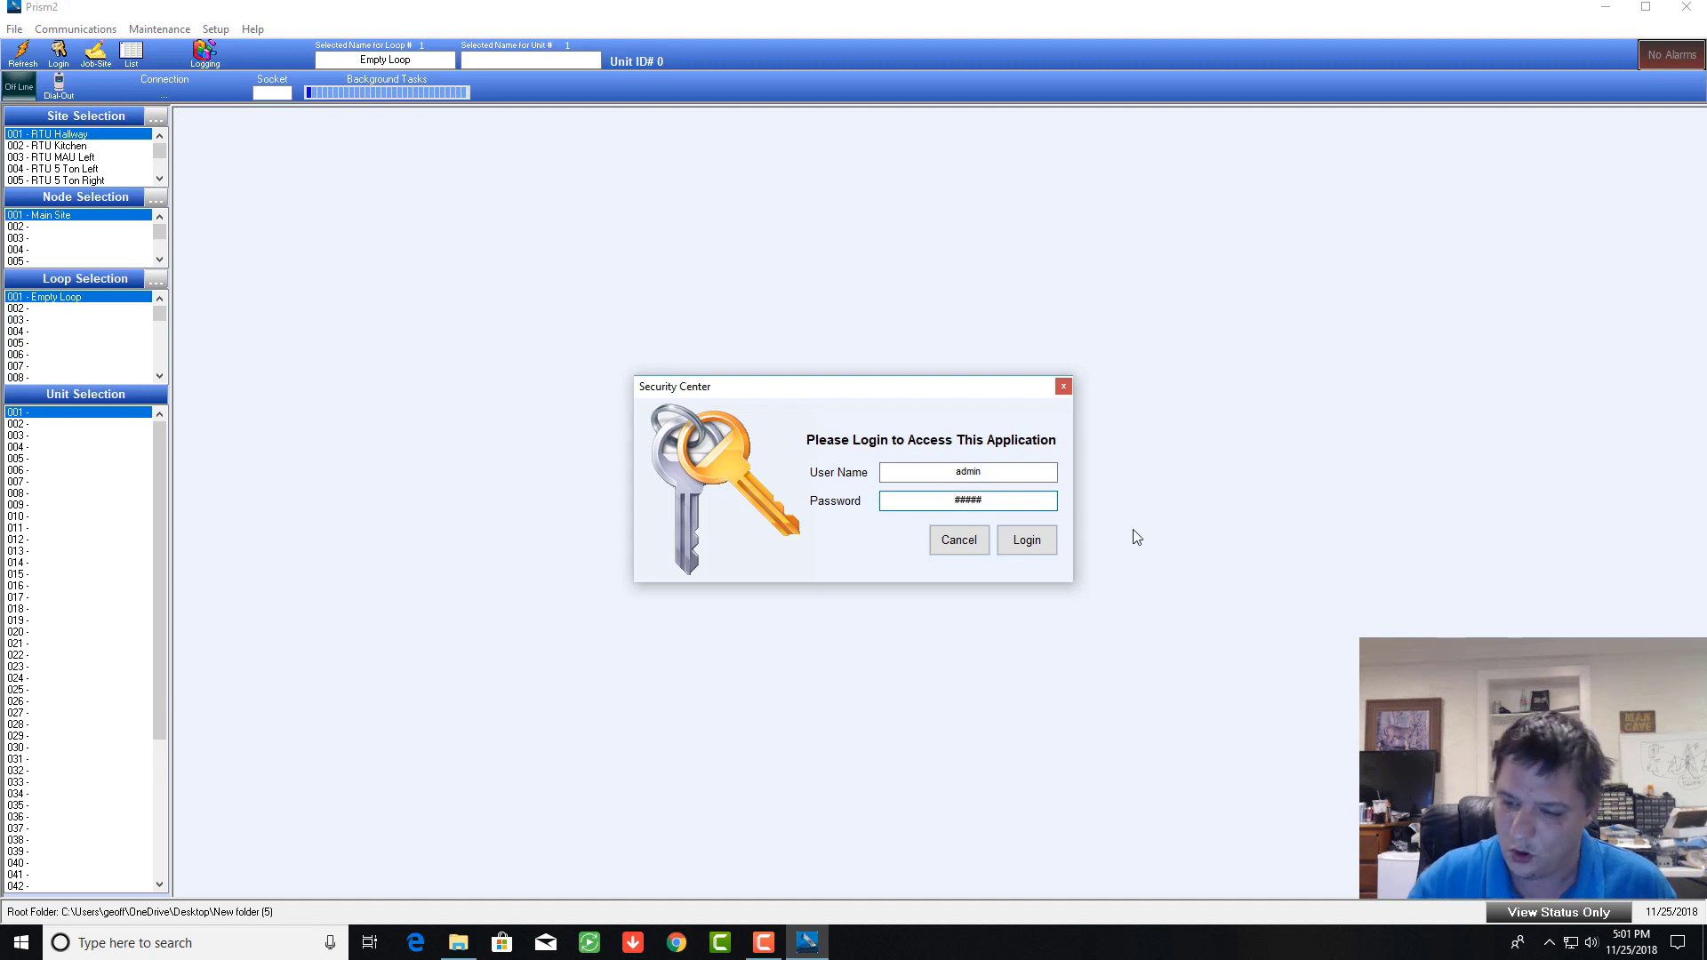
pyautogui.click(1032, 539)
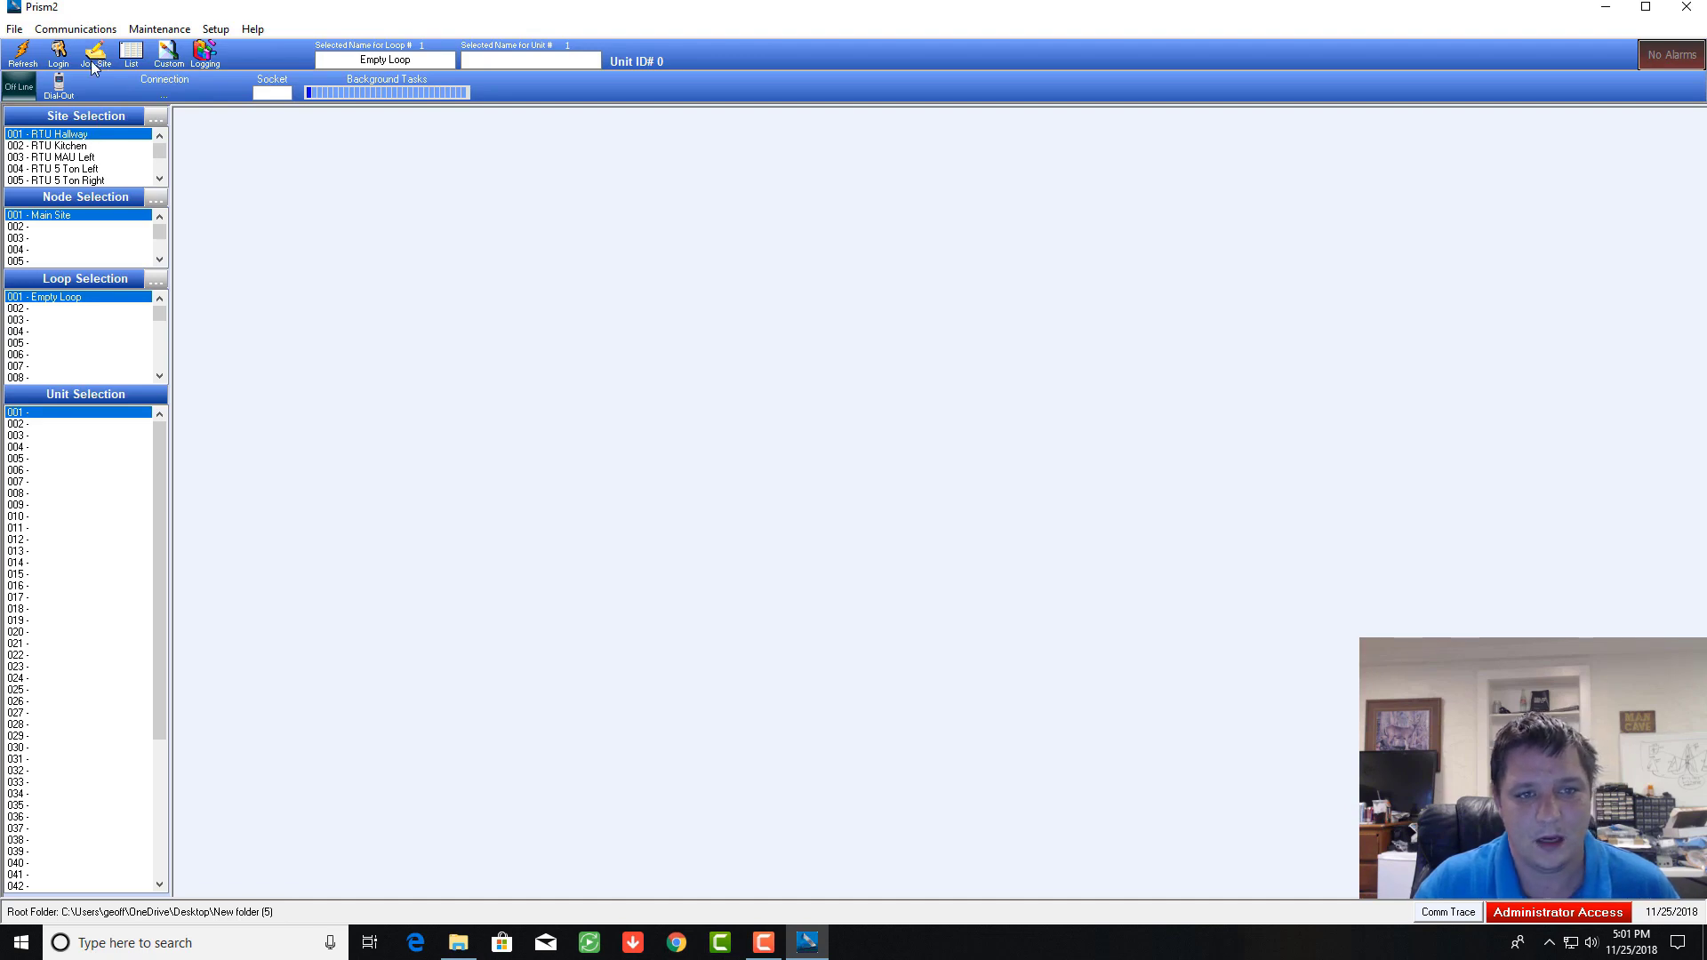
pyautogui.click(96, 55)
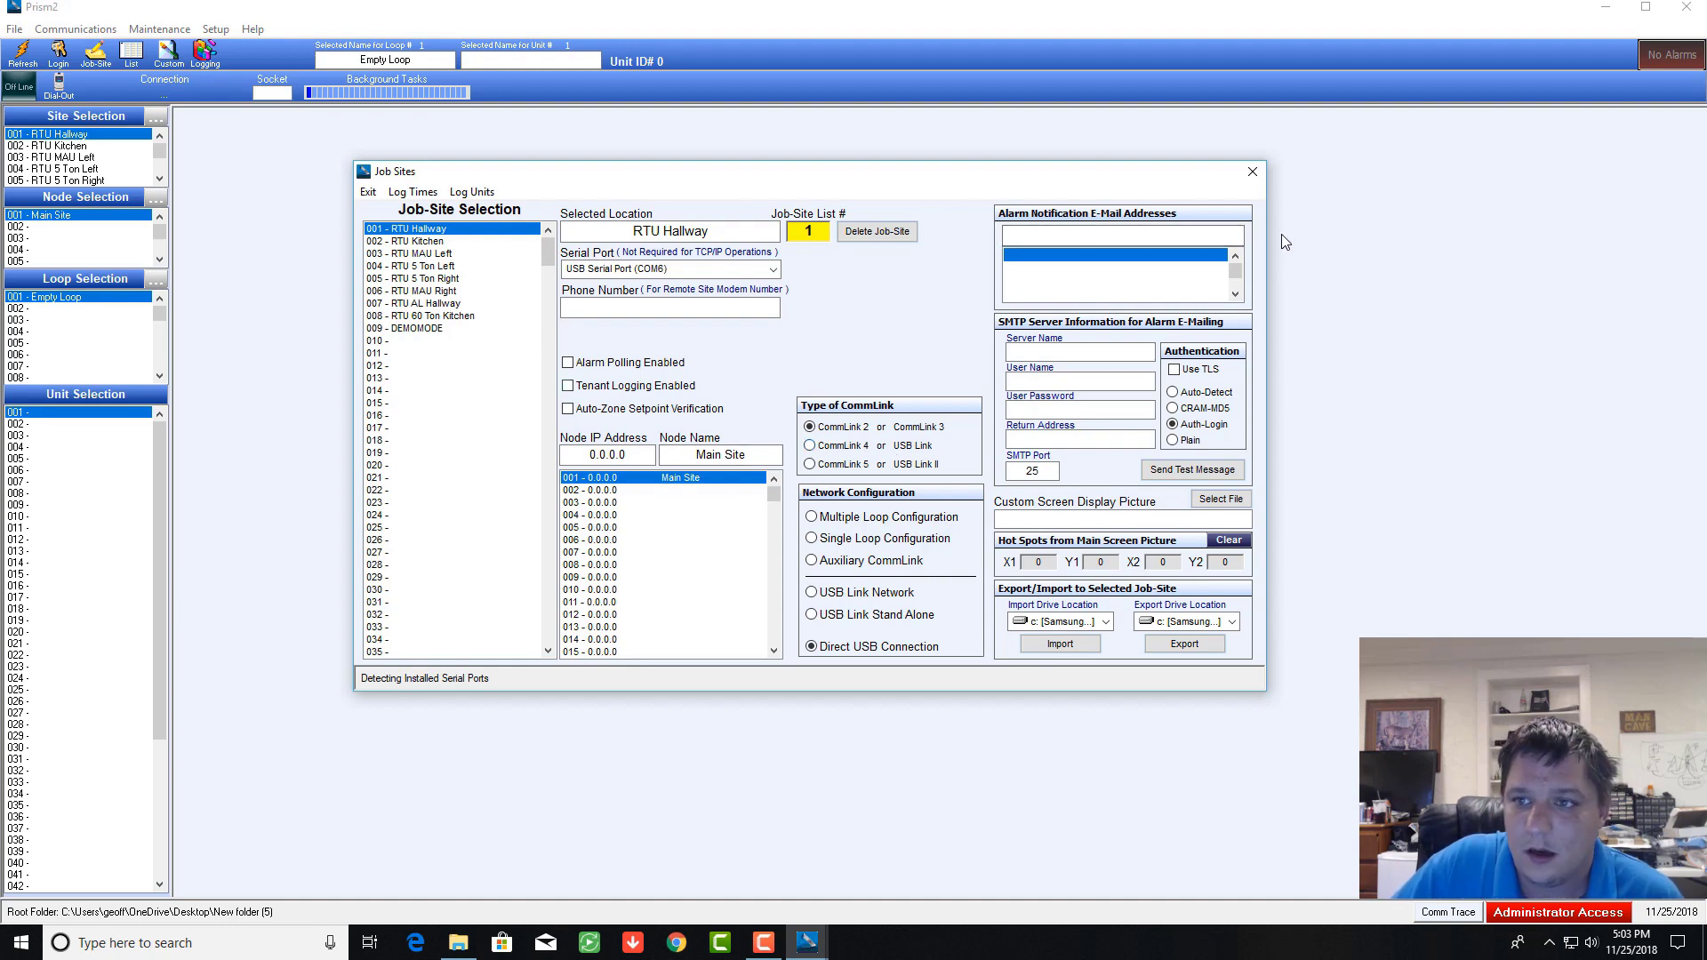
pyautogui.click(1253, 176)
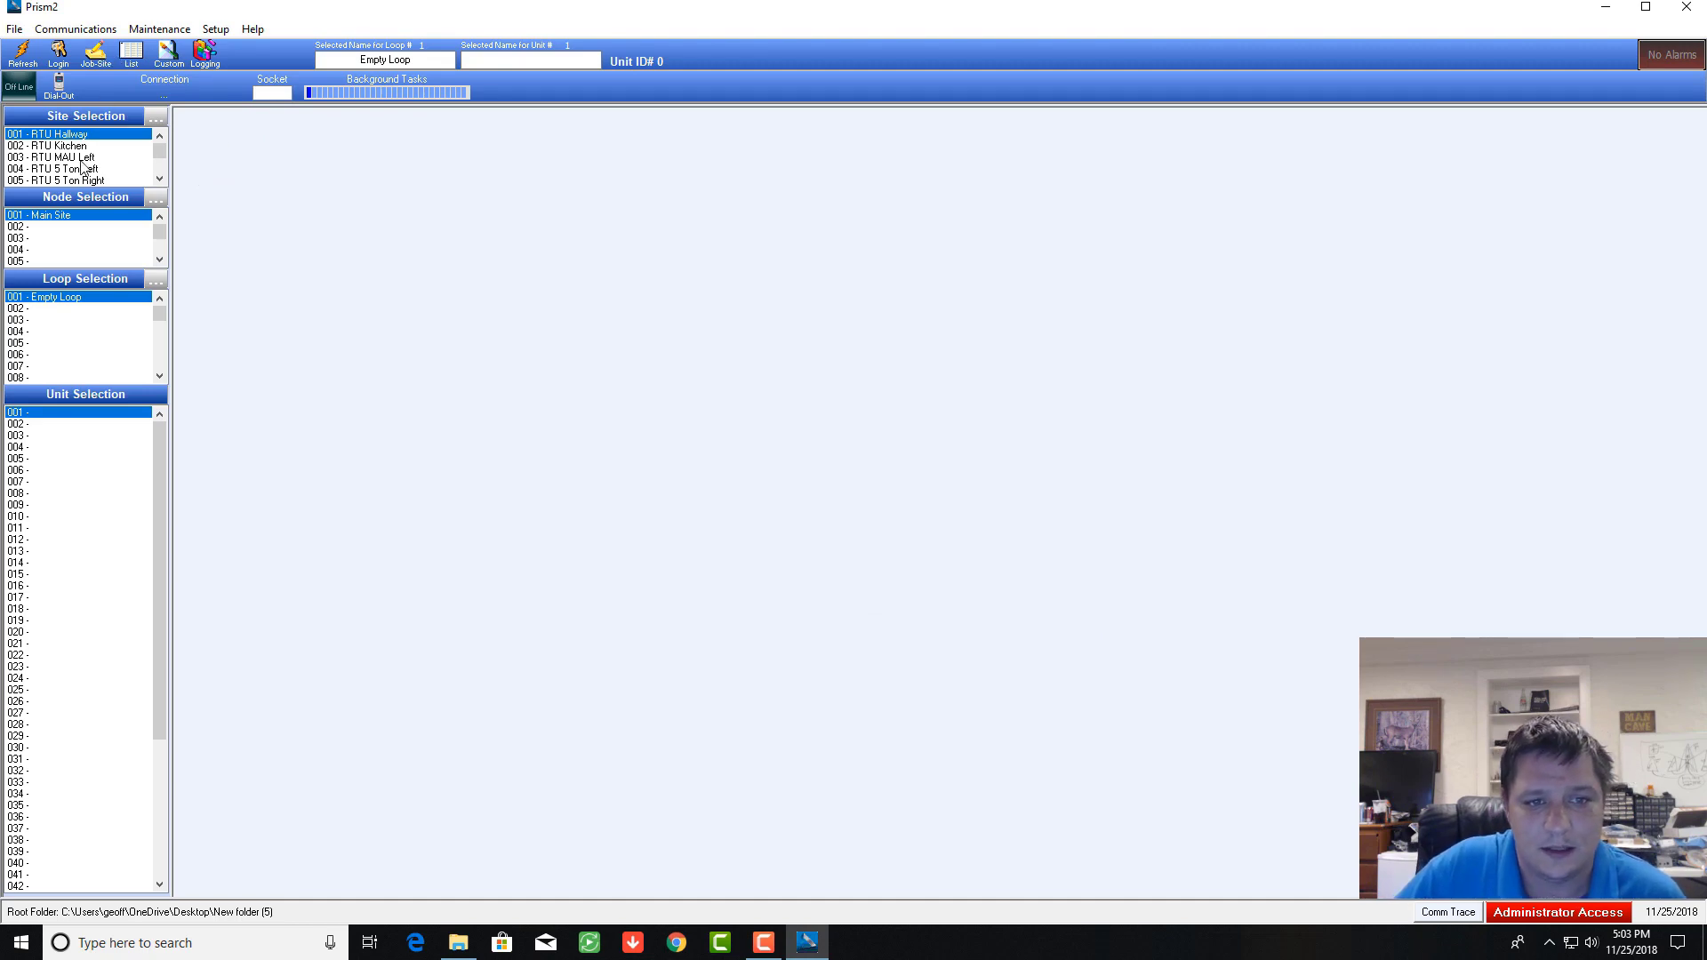
# Step: Select the 009 - DEMOMODE job site, then bring the New folder (5) Explorer window forward
pyautogui.click(96, 55)
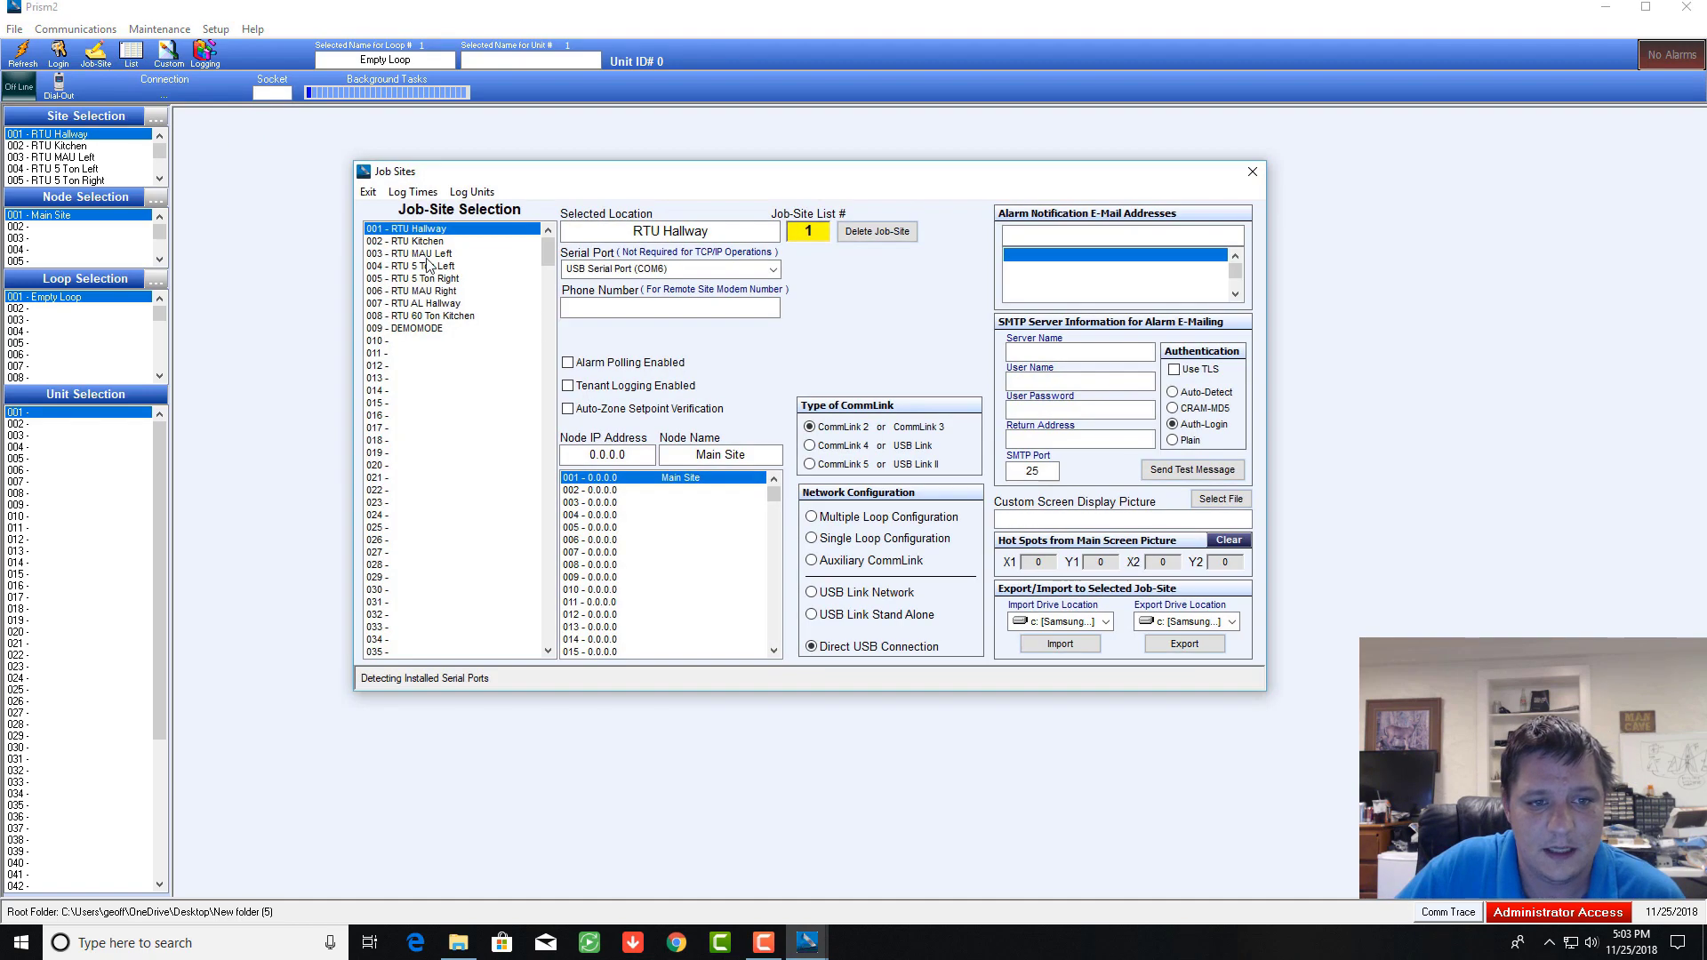
pyautogui.click(382, 349)
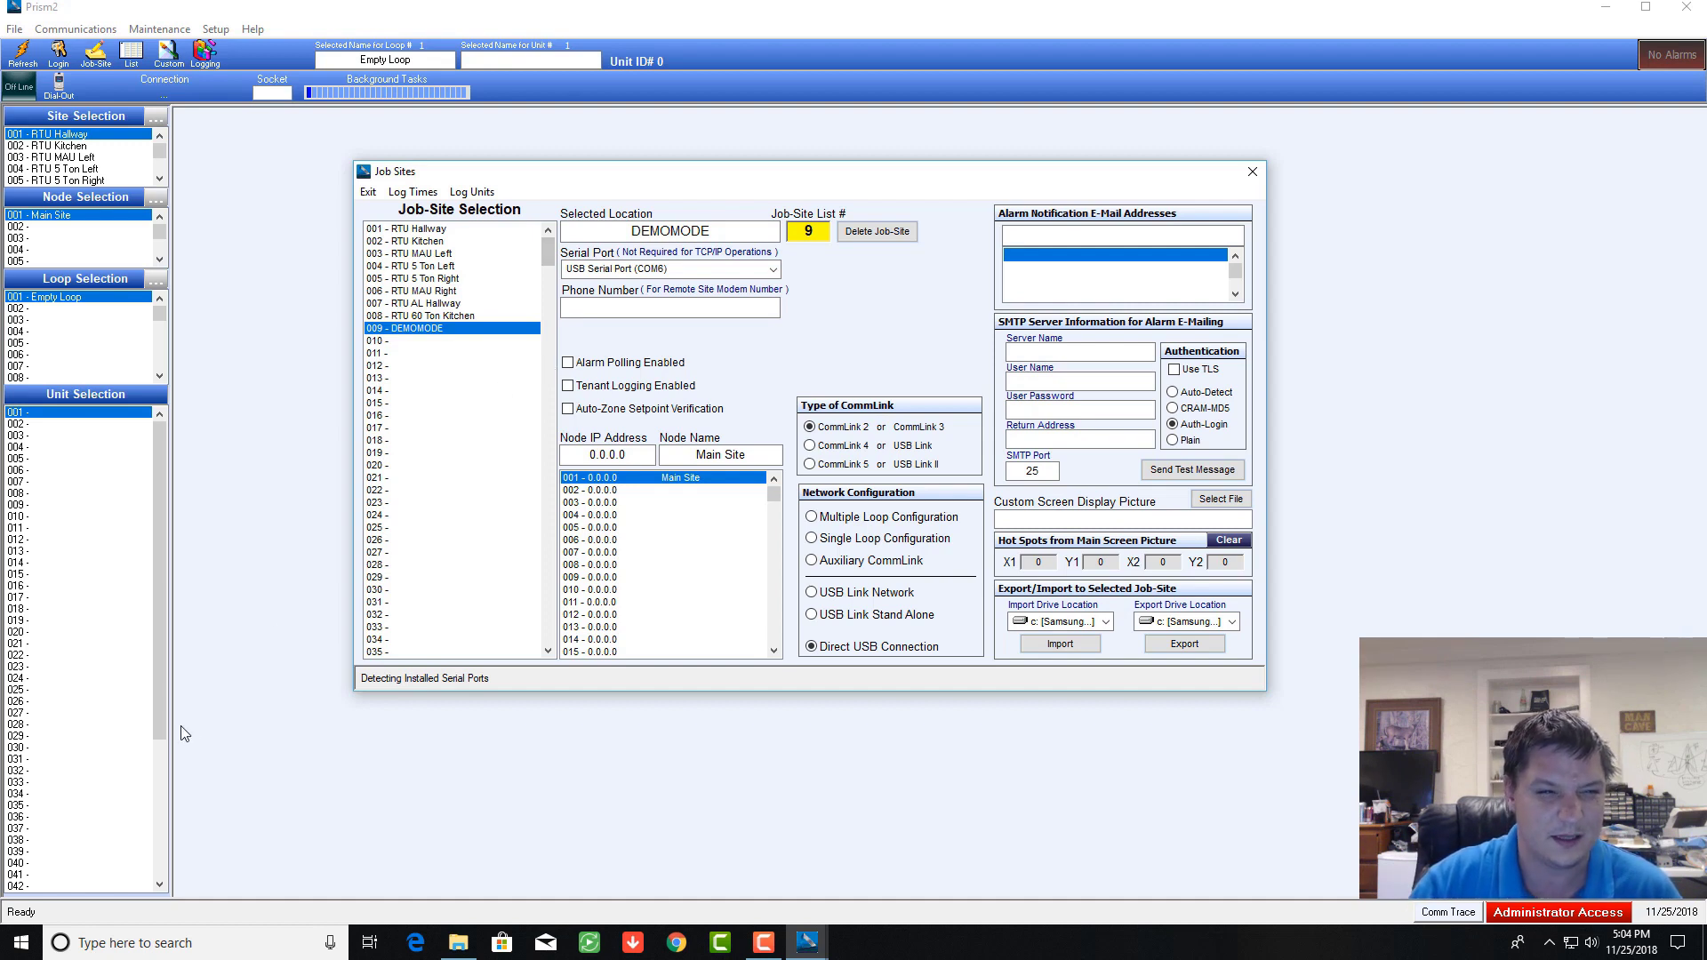
pyautogui.click(458, 943)
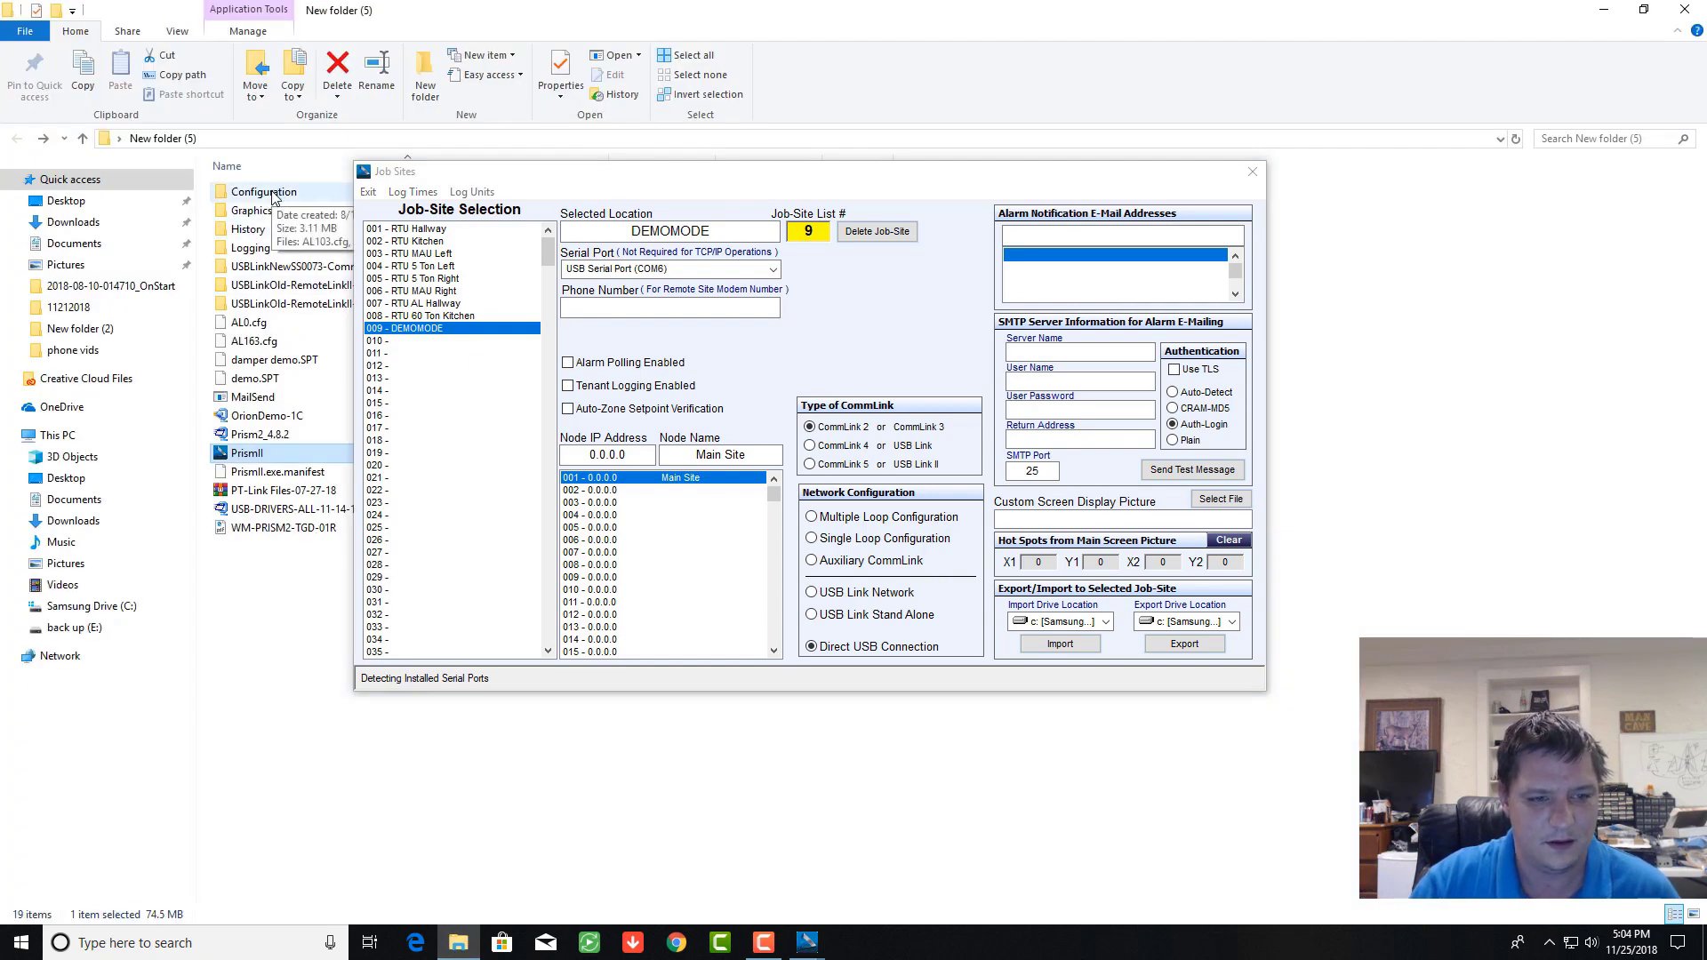
# Step: Browse the .cfg files in the Configuration folder, then close File Explorer
pyautogui.doubleClick(264, 192)
pyautogui.scroll(-8, 272, 489)
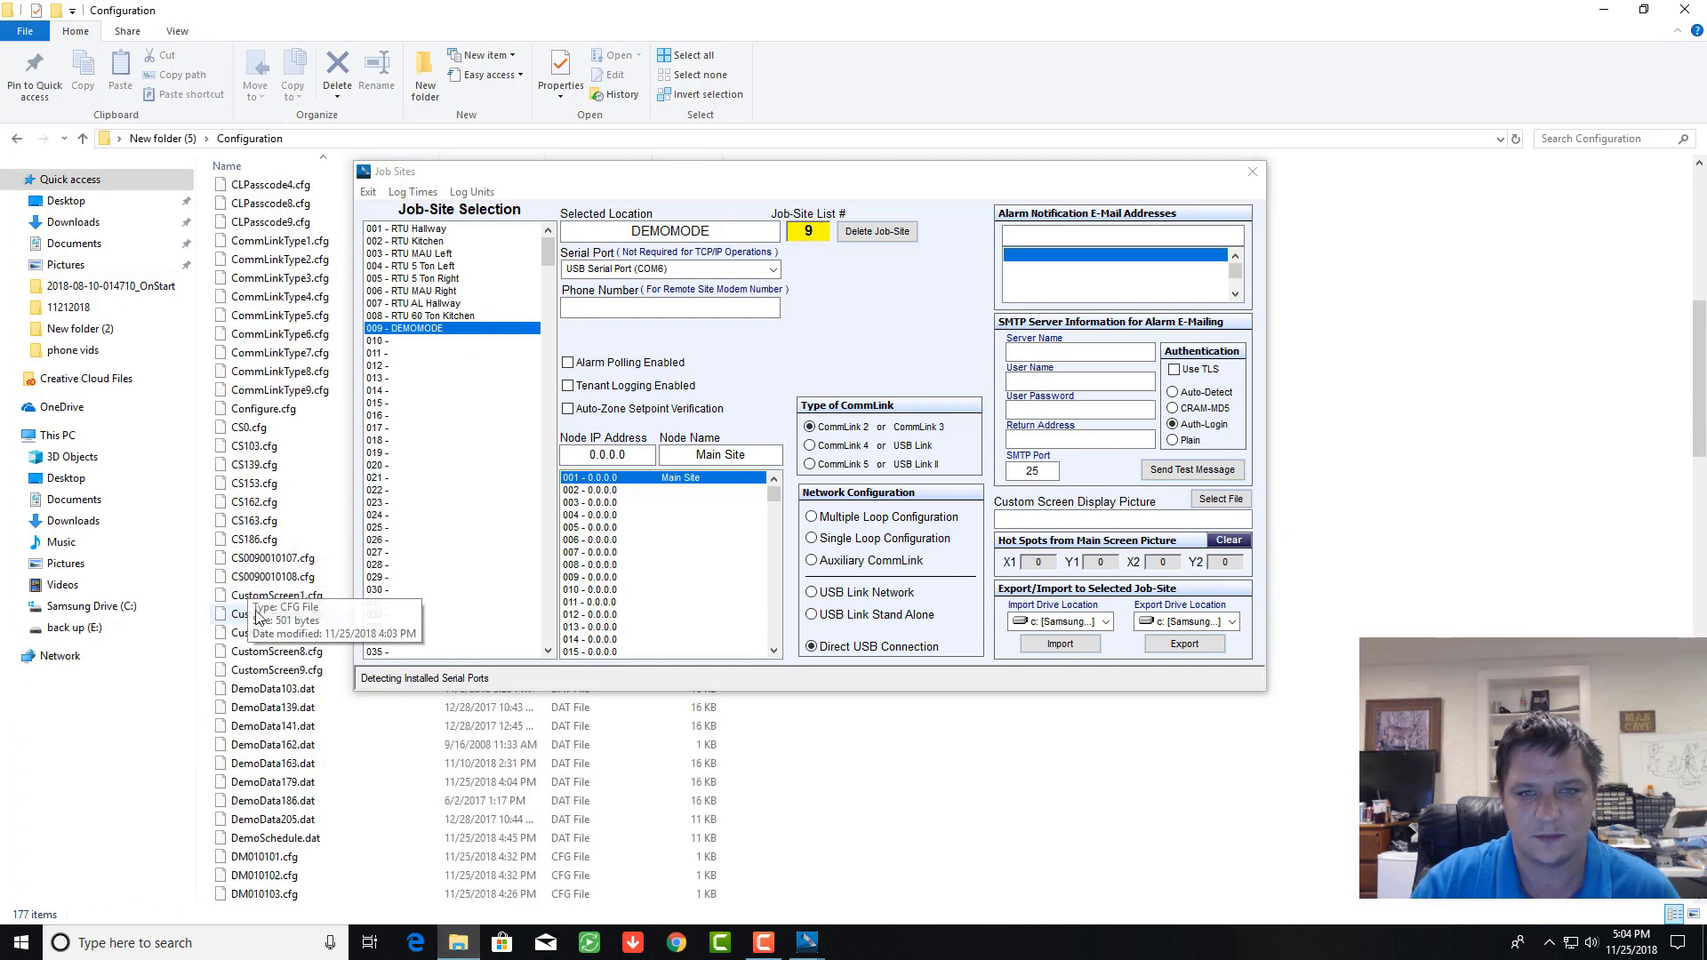
pyautogui.scroll(8, 276, 658)
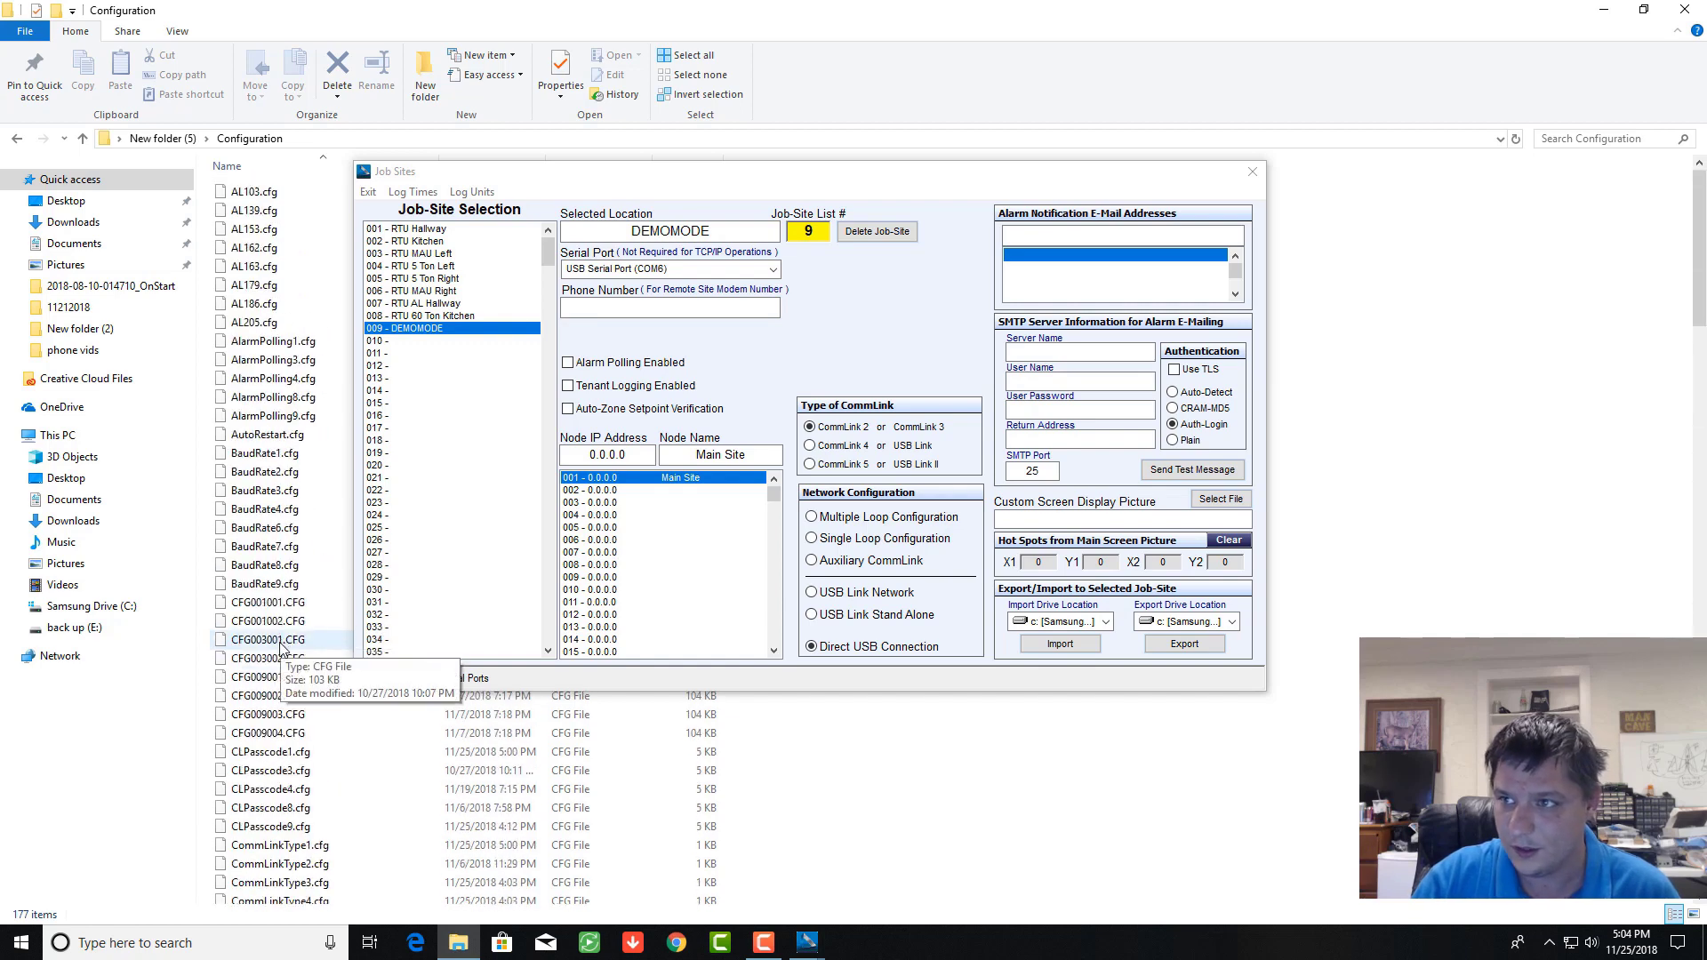
pyautogui.click(1009, 239)
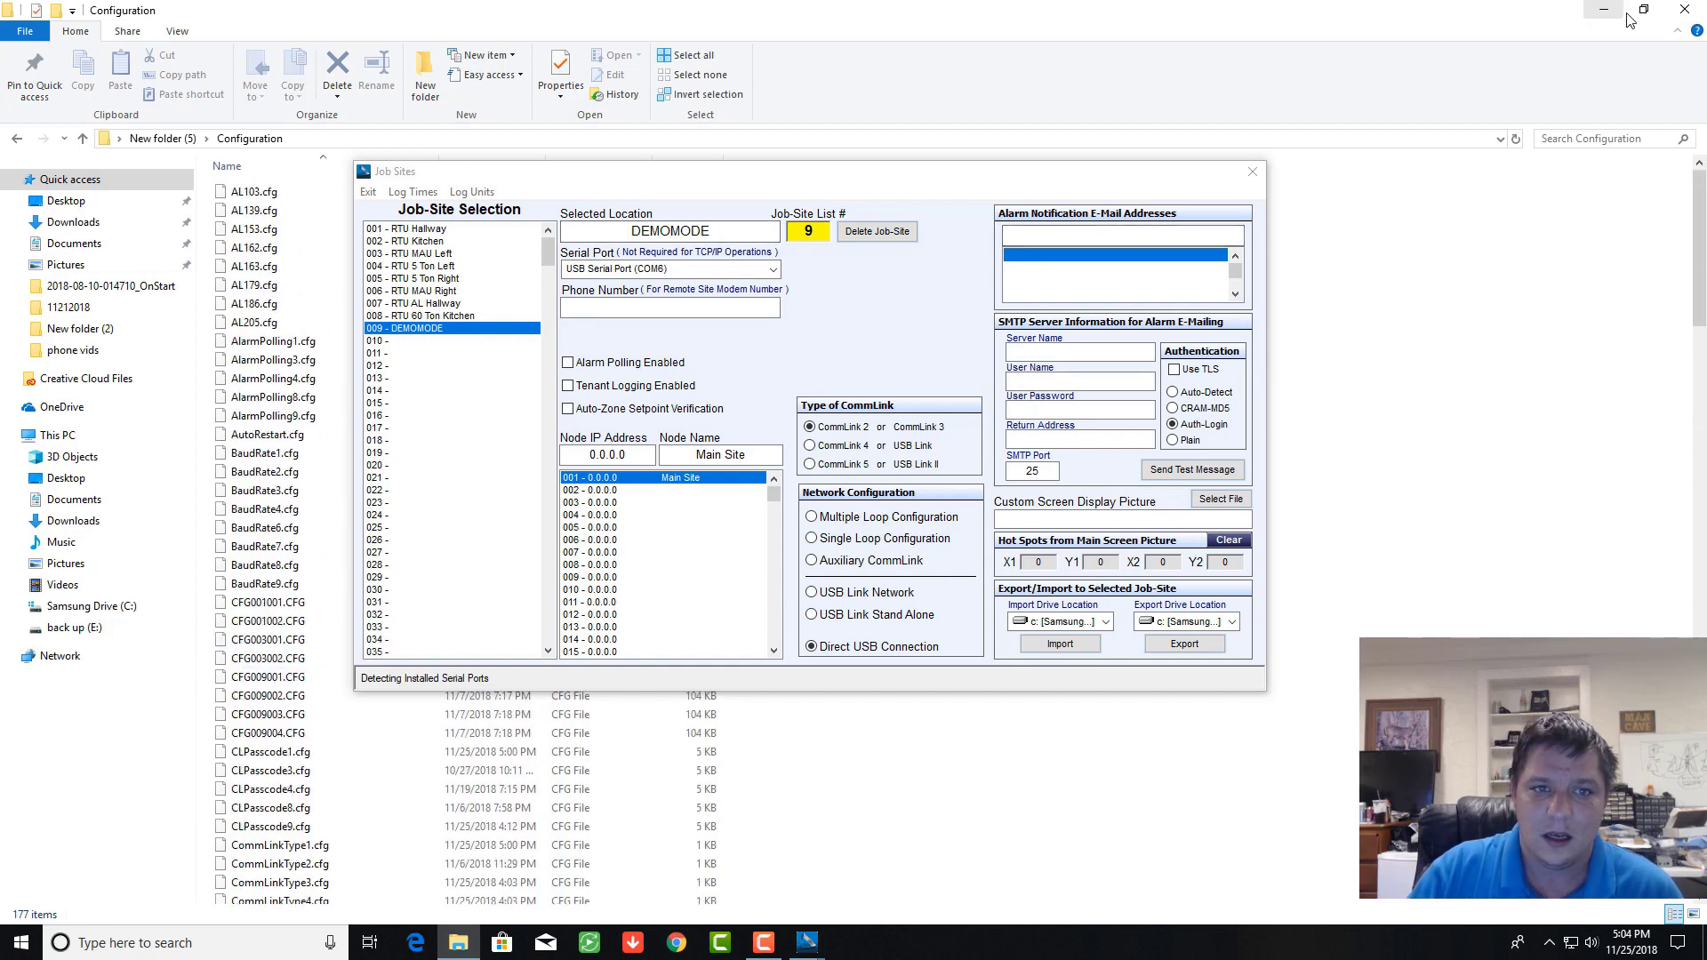
pyautogui.click(1682, 13)
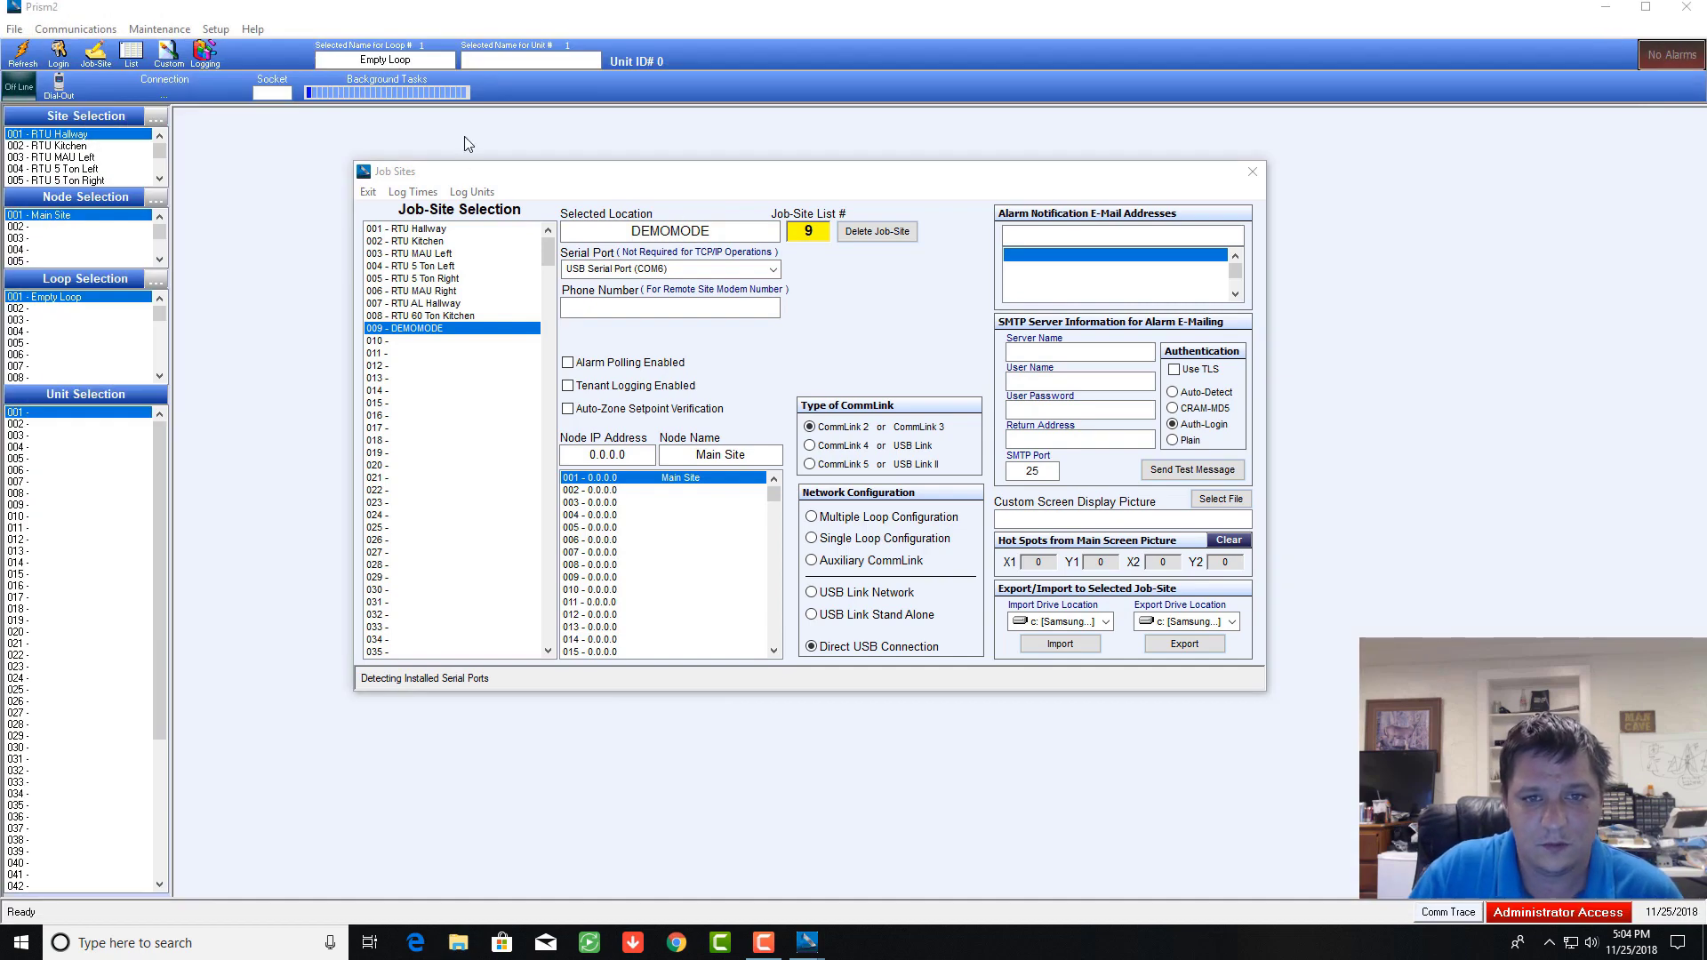
# Step: Load the DEMOMODE site and open the status screen of unit 001 - AutoZone II Zone
pyautogui.doubleClick(634, 230)
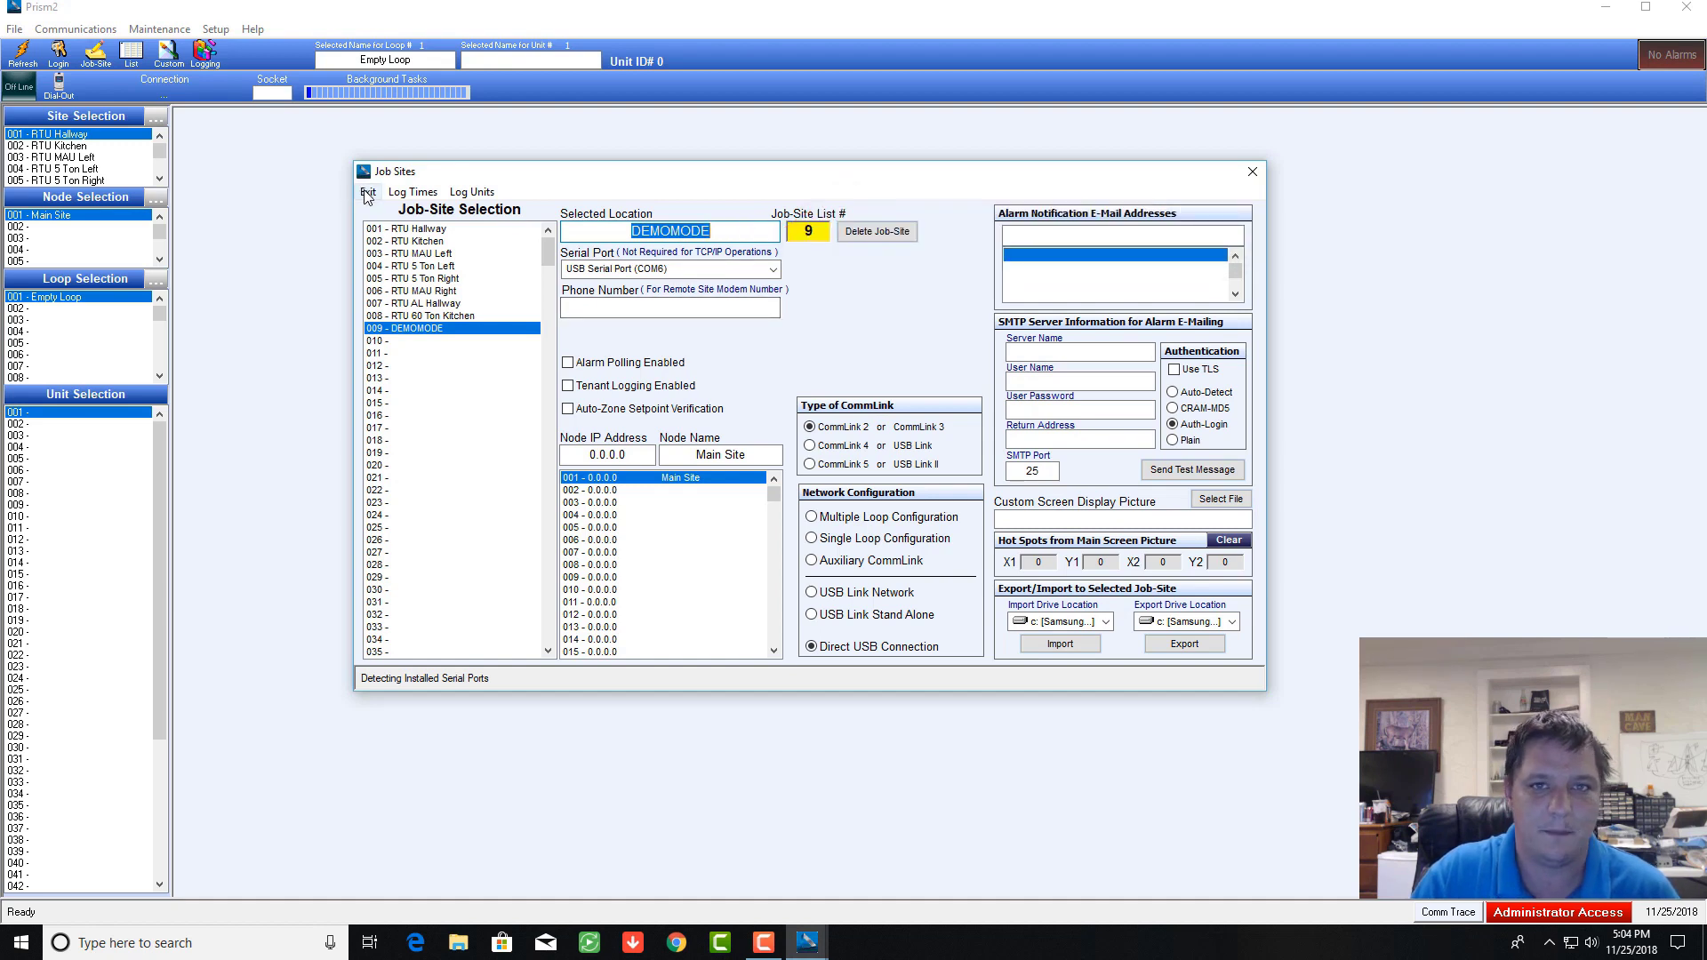
pyautogui.click(367, 194)
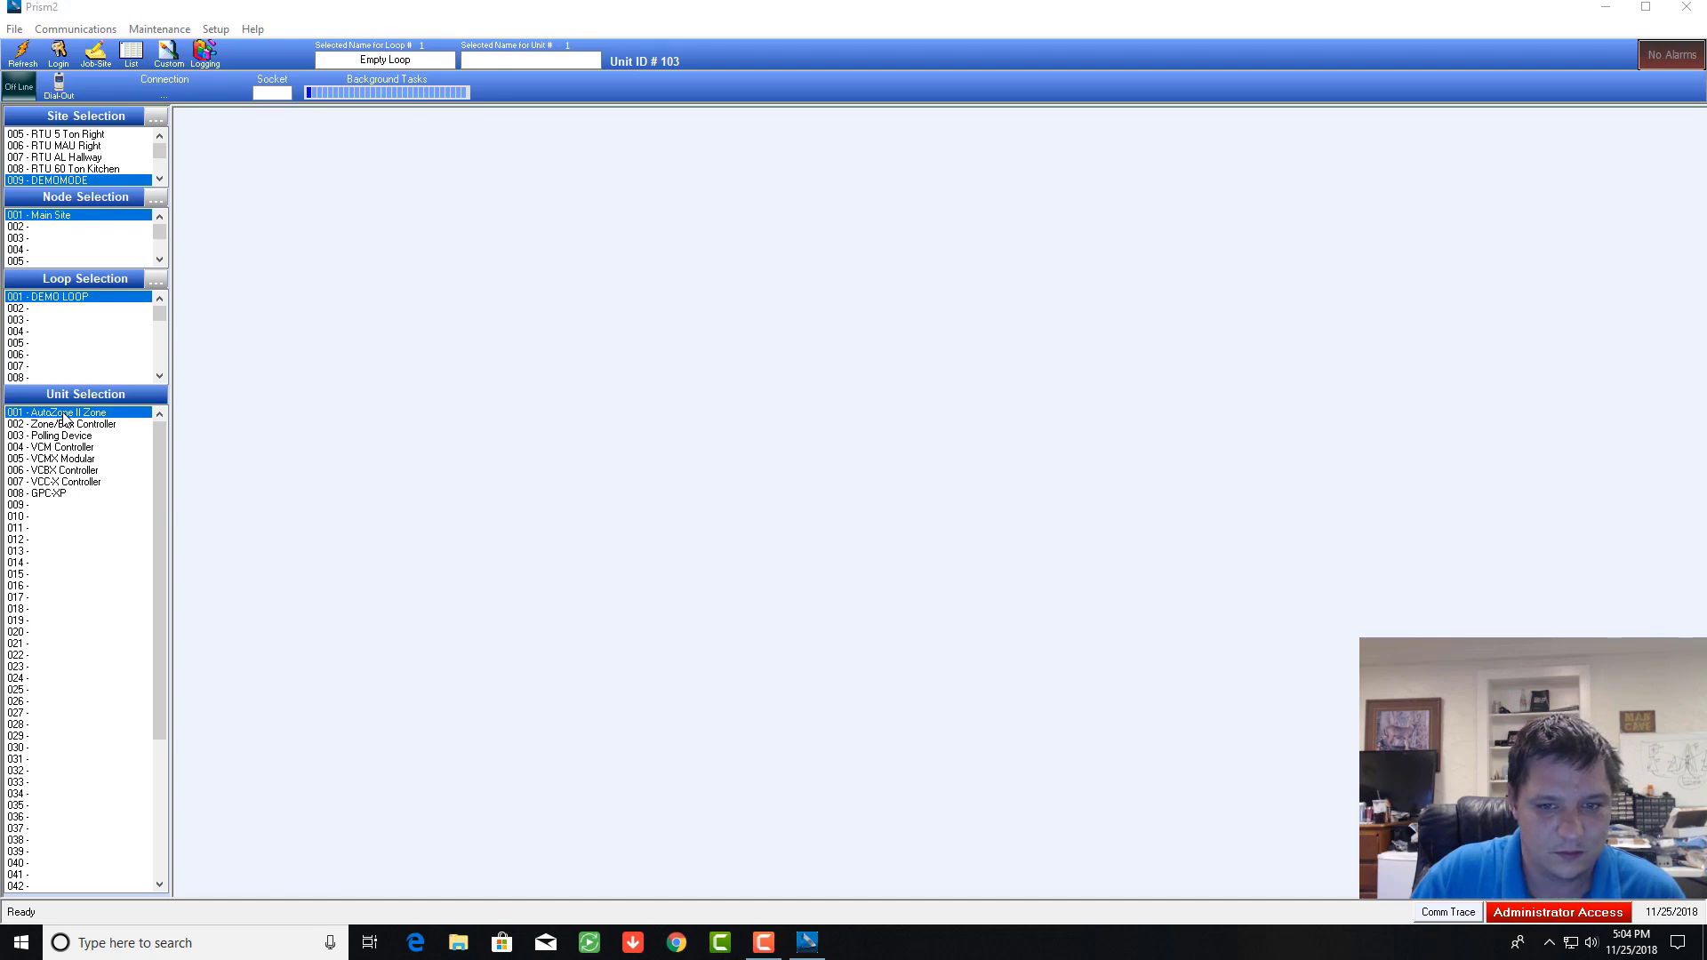
pyautogui.doubleClick(64, 413)
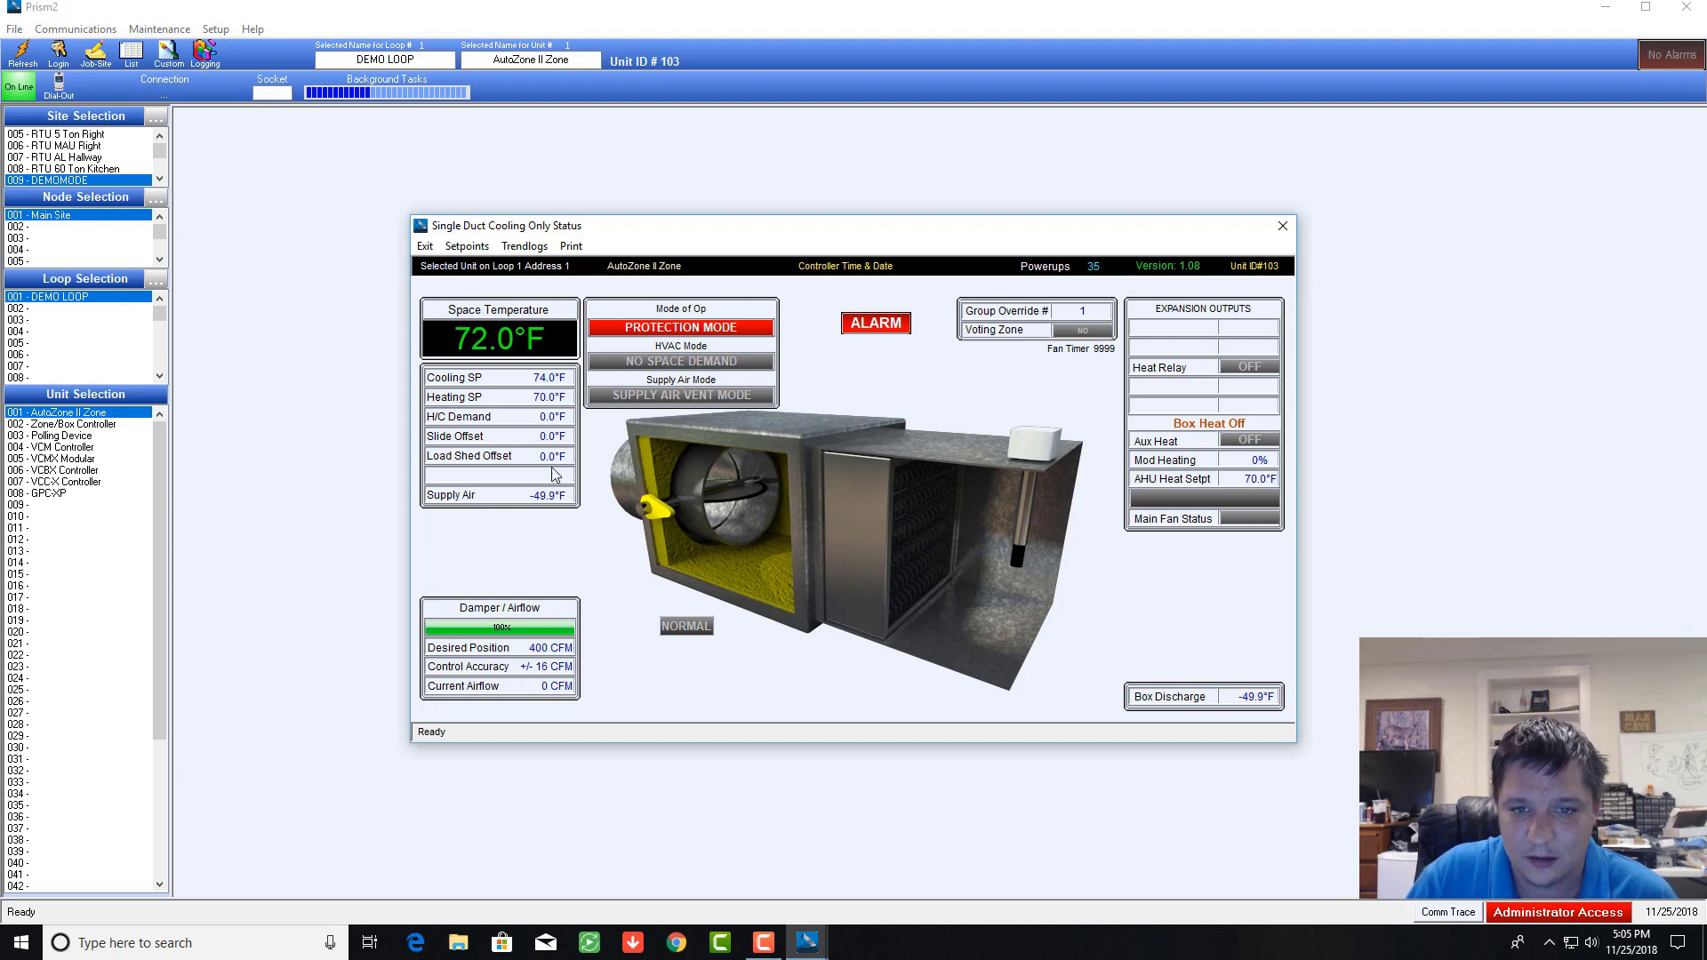
# Step: Check the AutoZone II Zone alarm configuration, then switch to unit 002 - Zone/Box Controller
pyautogui.click(876, 327)
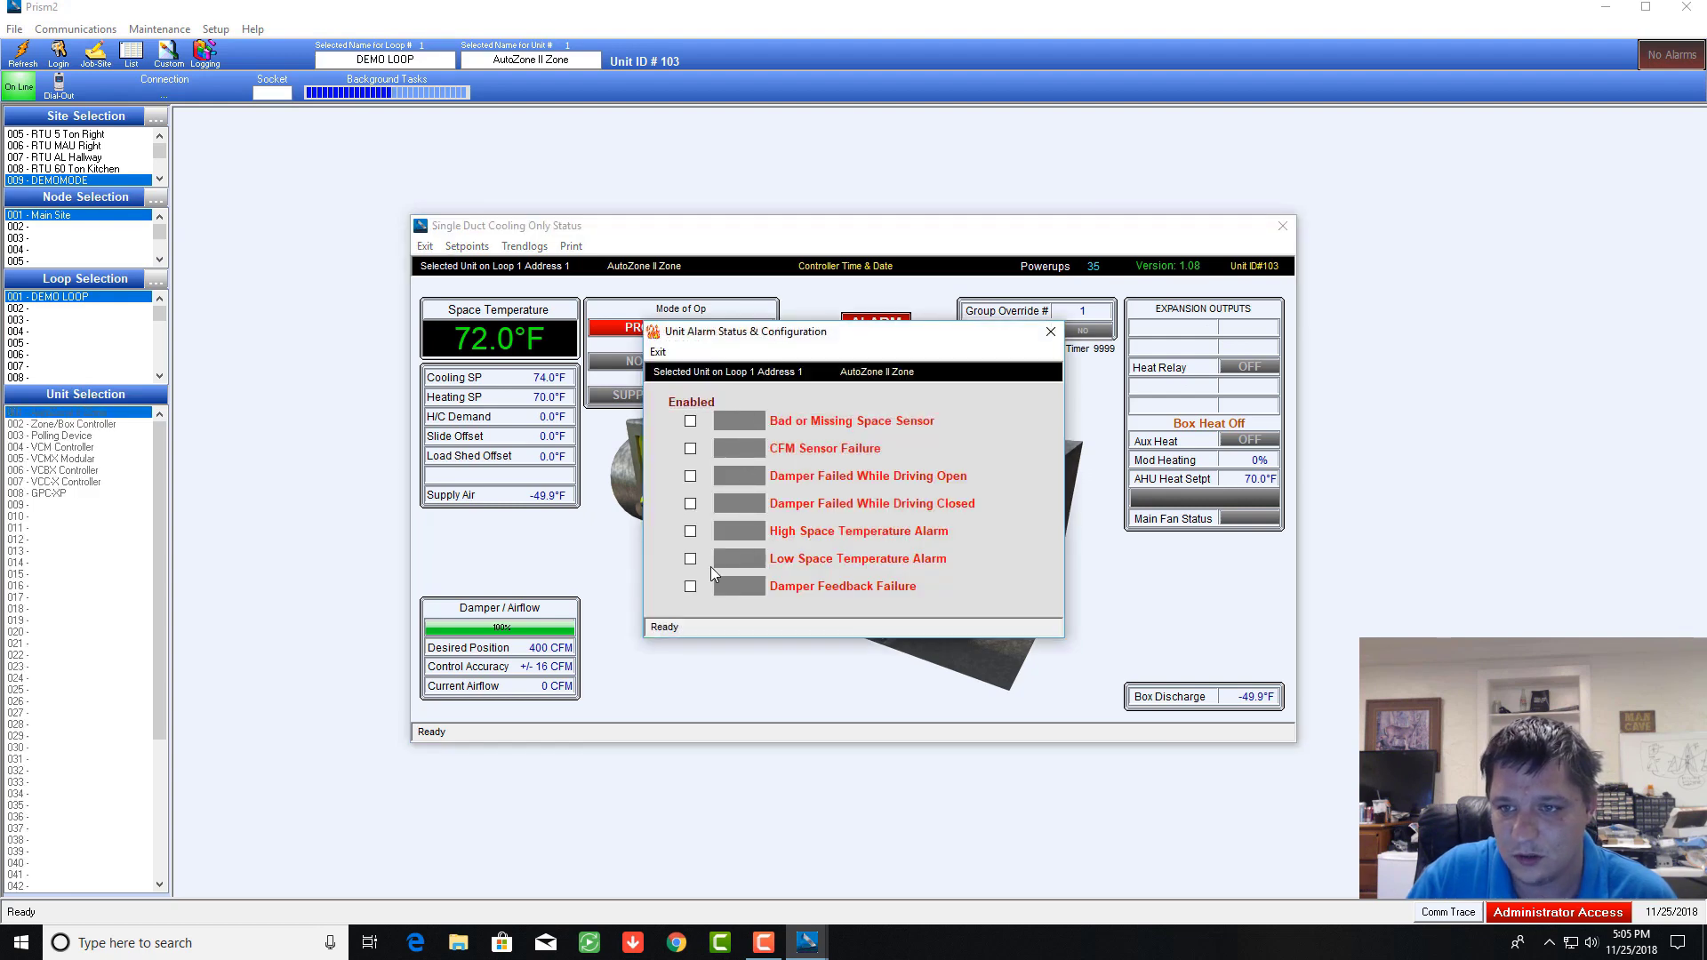
pyautogui.click(1049, 332)
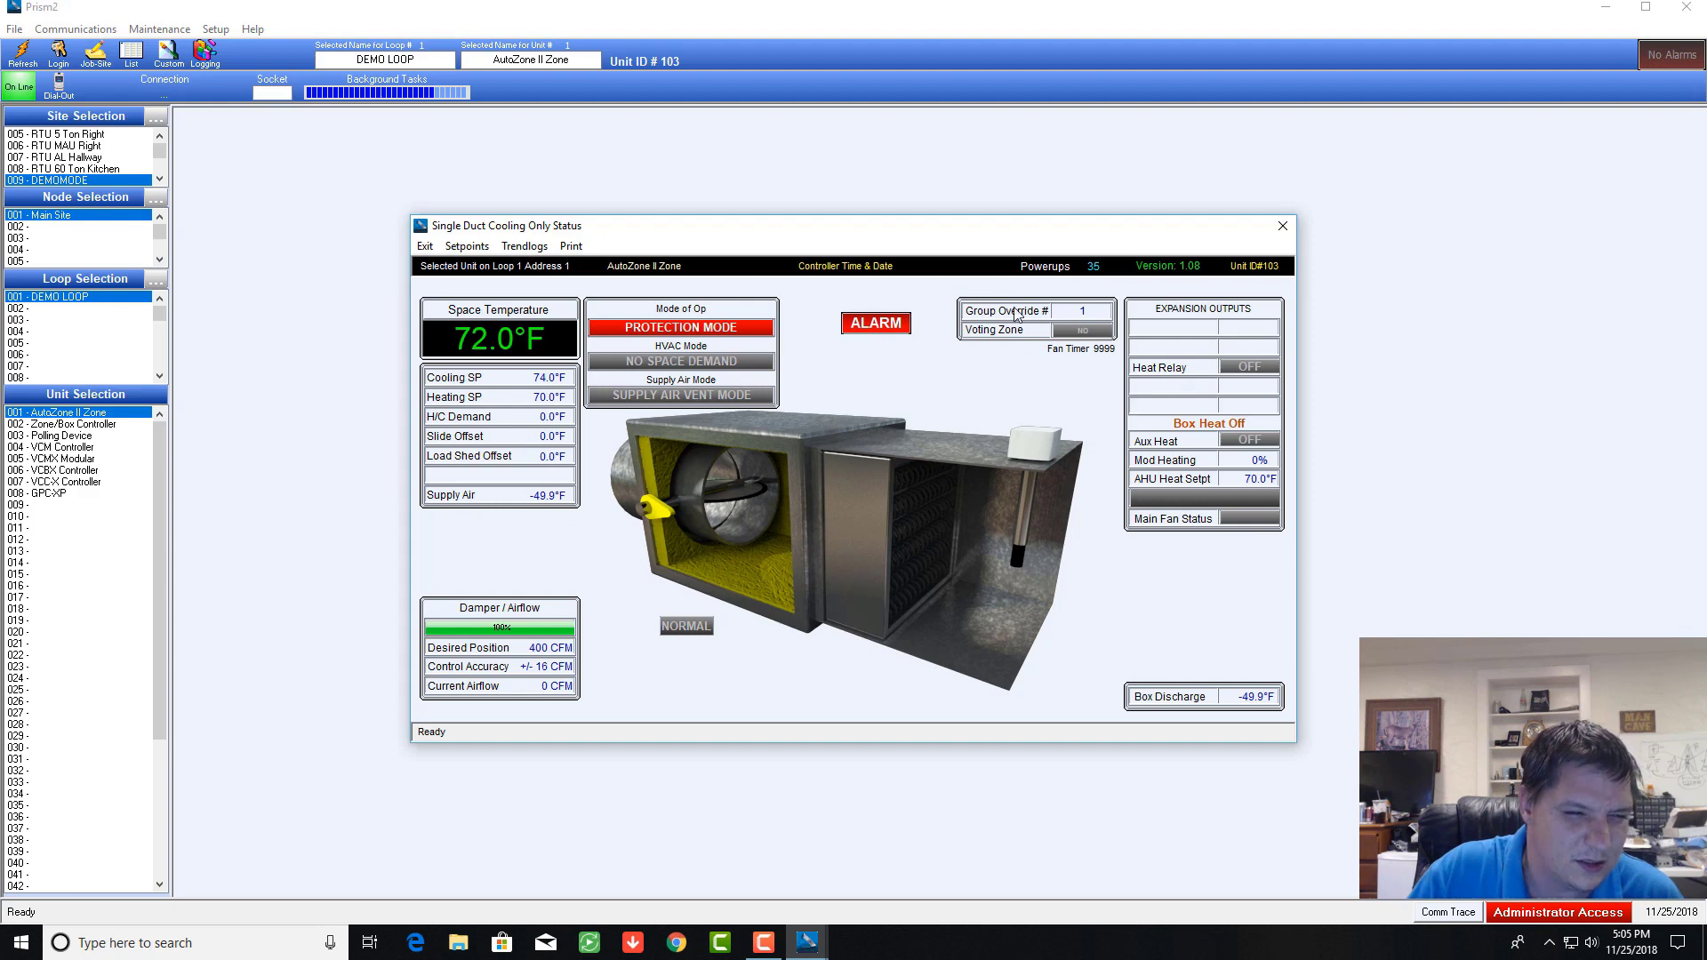
pyautogui.click(71, 426)
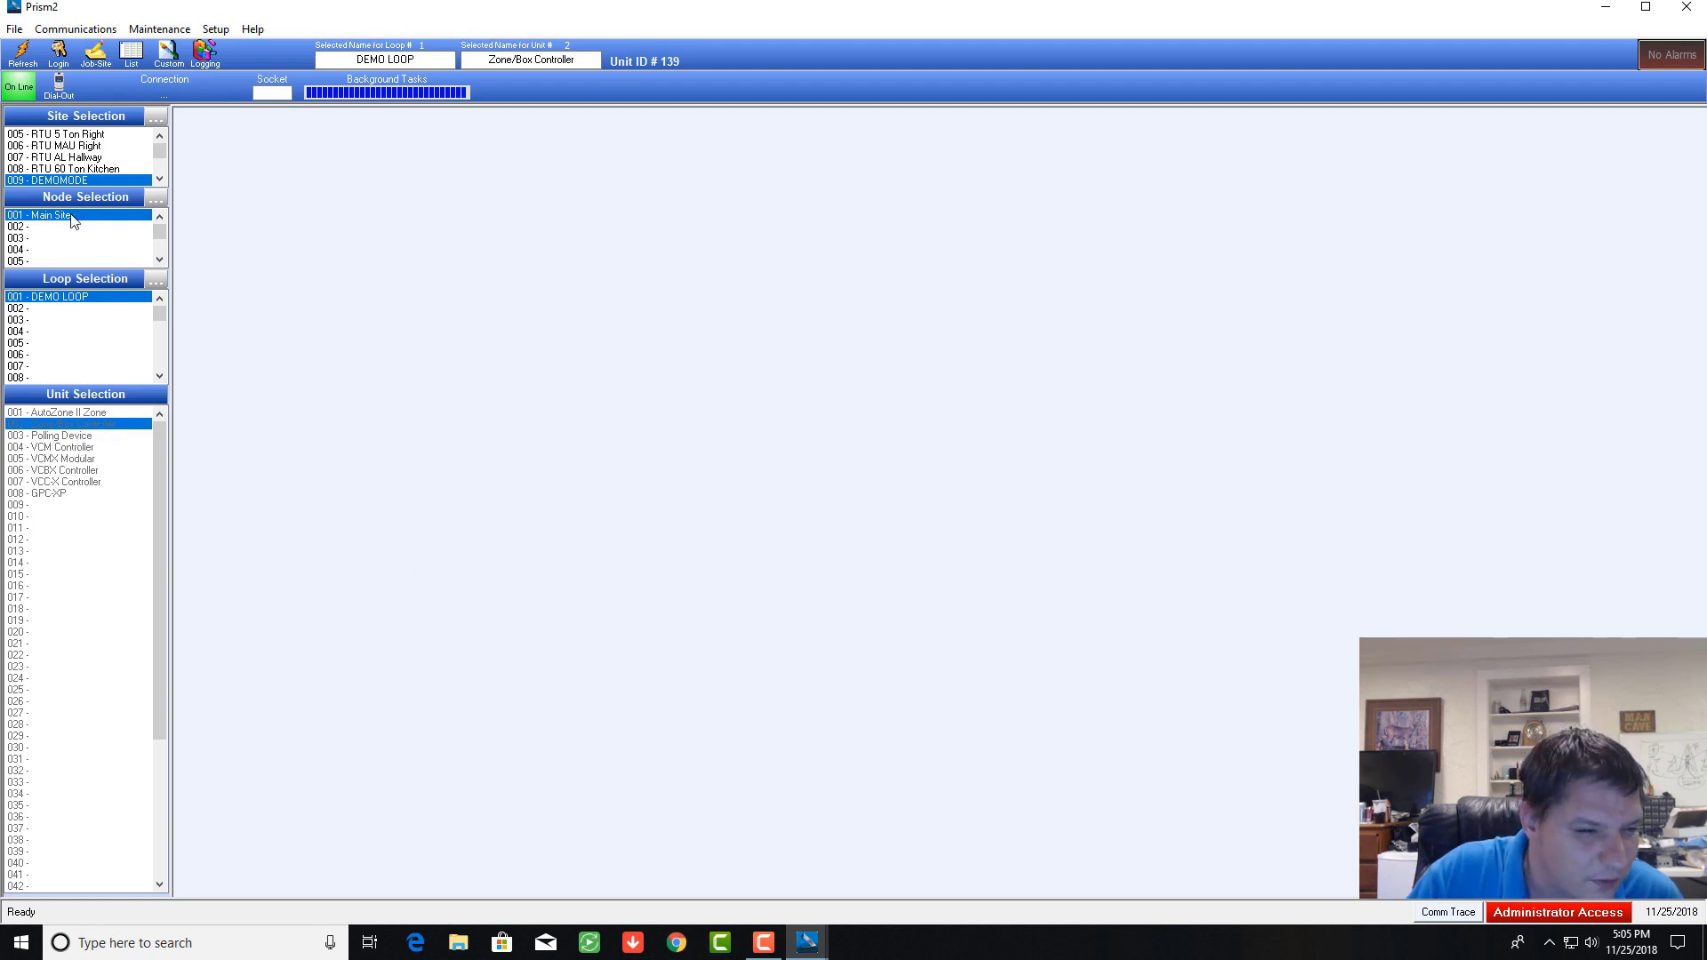
# Step: Take the connection Off Line and close the Prism2 window from the taskbar
pyautogui.click(21, 89)
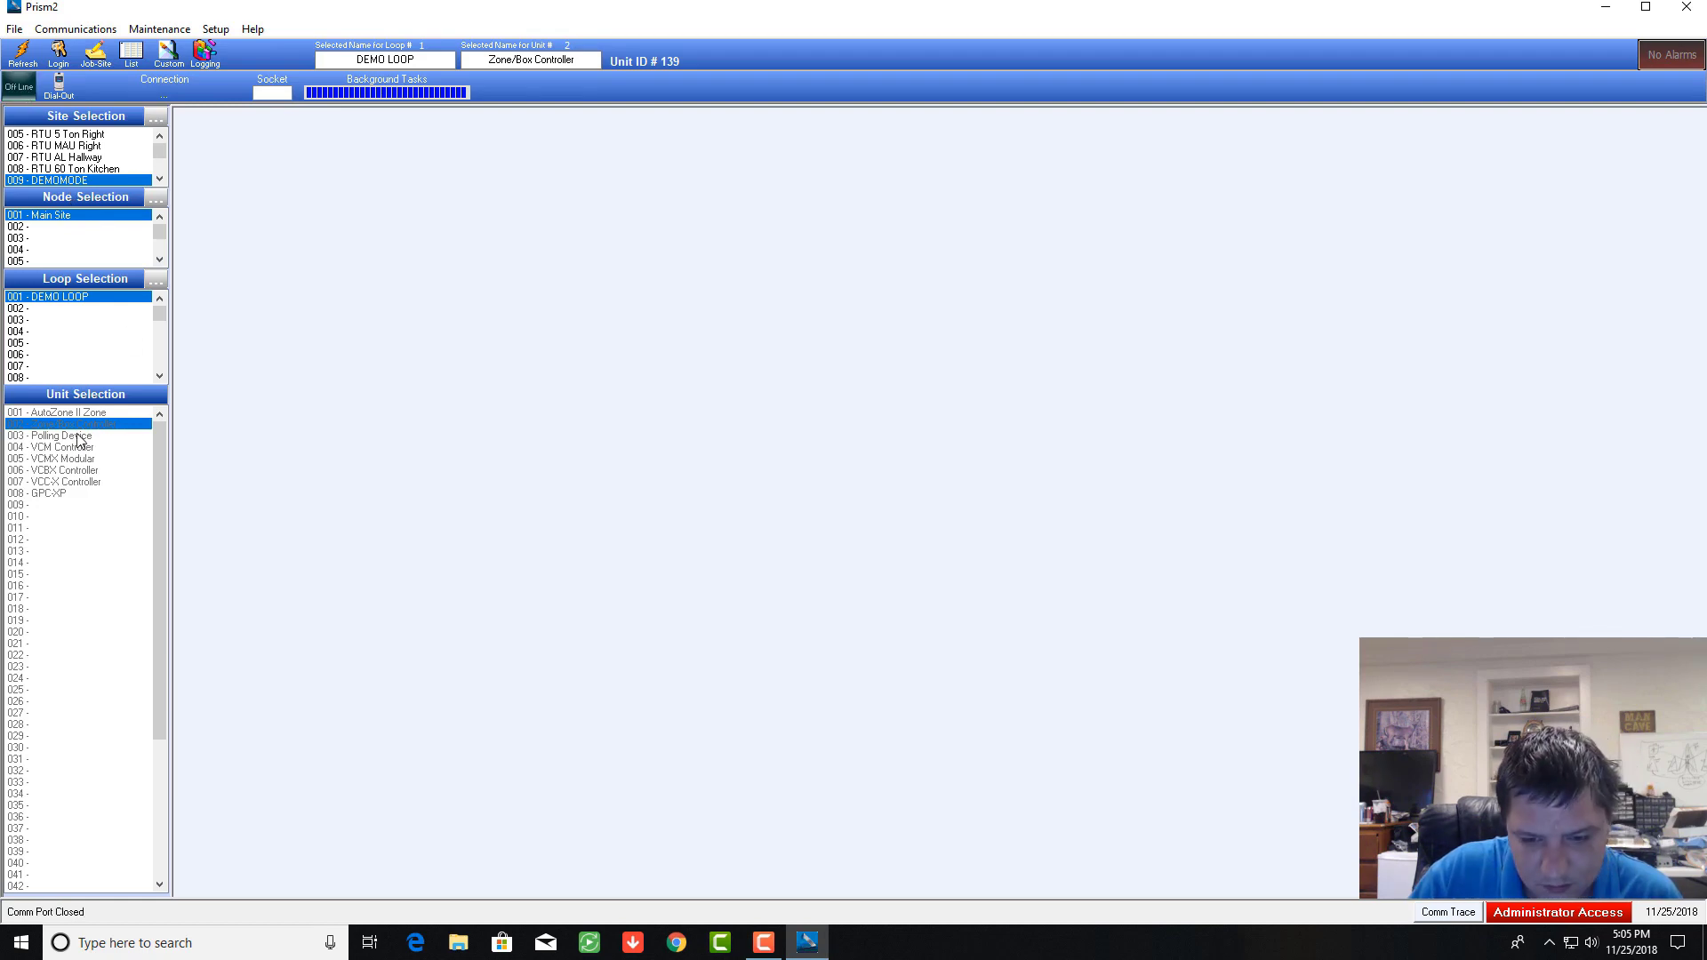
pyautogui.click(807, 942)
pyautogui.click(808, 944)
pyautogui.rightClick(803, 949)
pyautogui.click(574, 825)
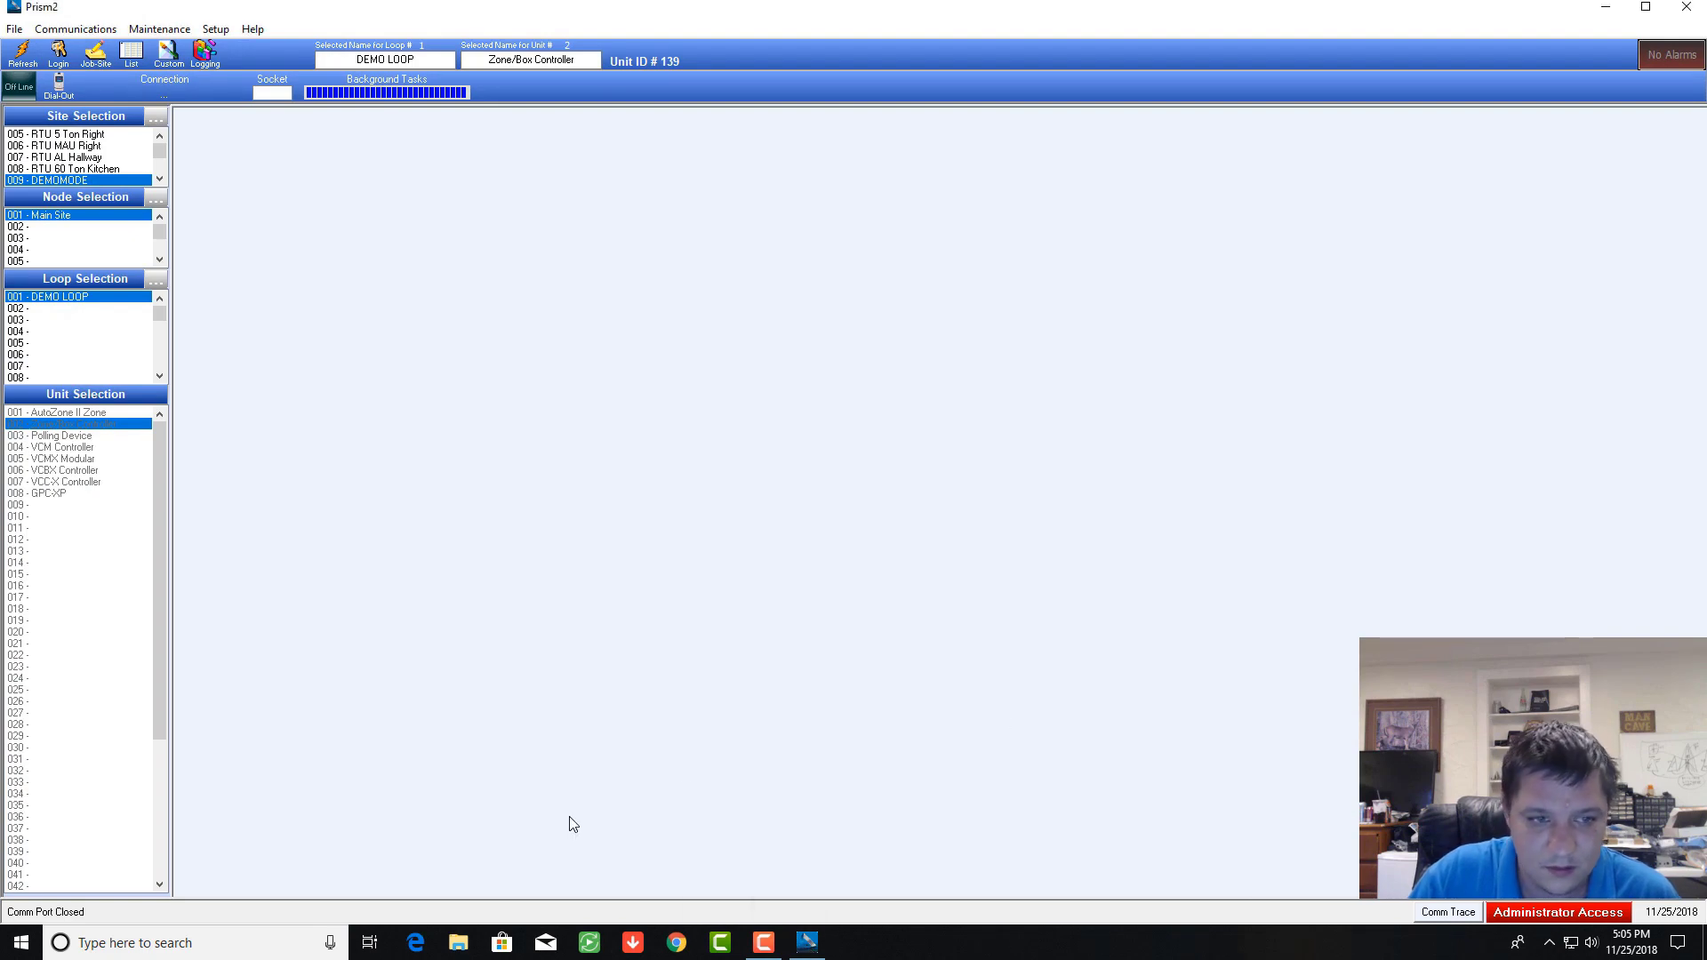
pyautogui.click(460, 946)
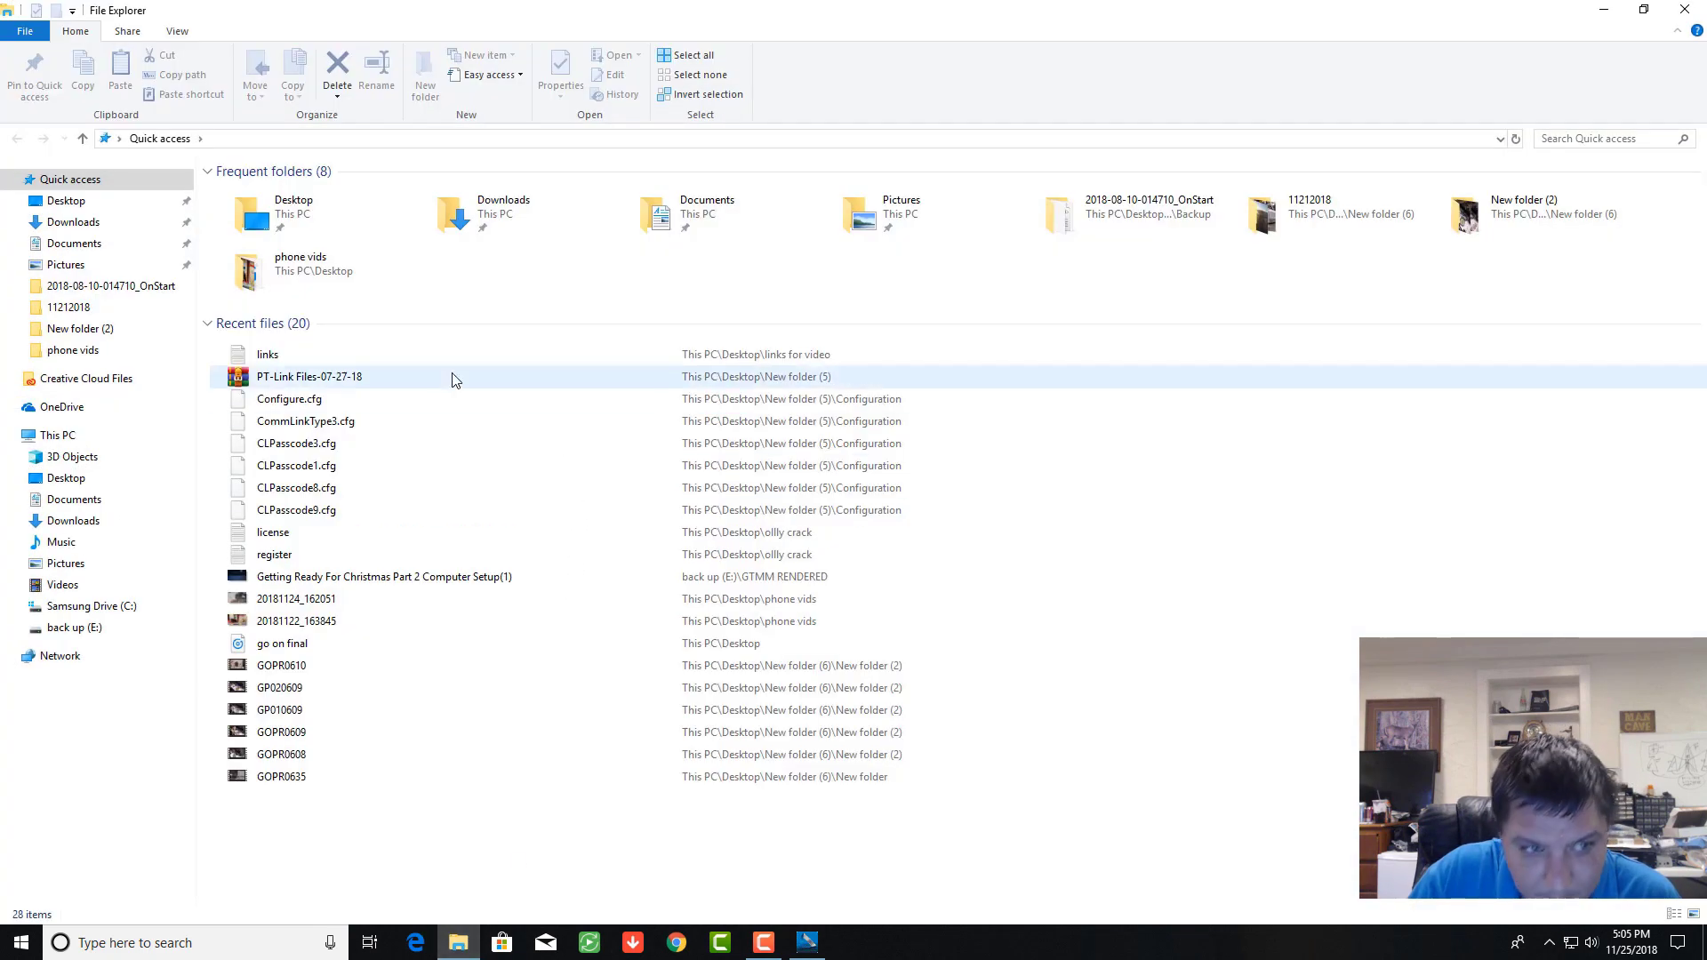
pyautogui.click(808, 942)
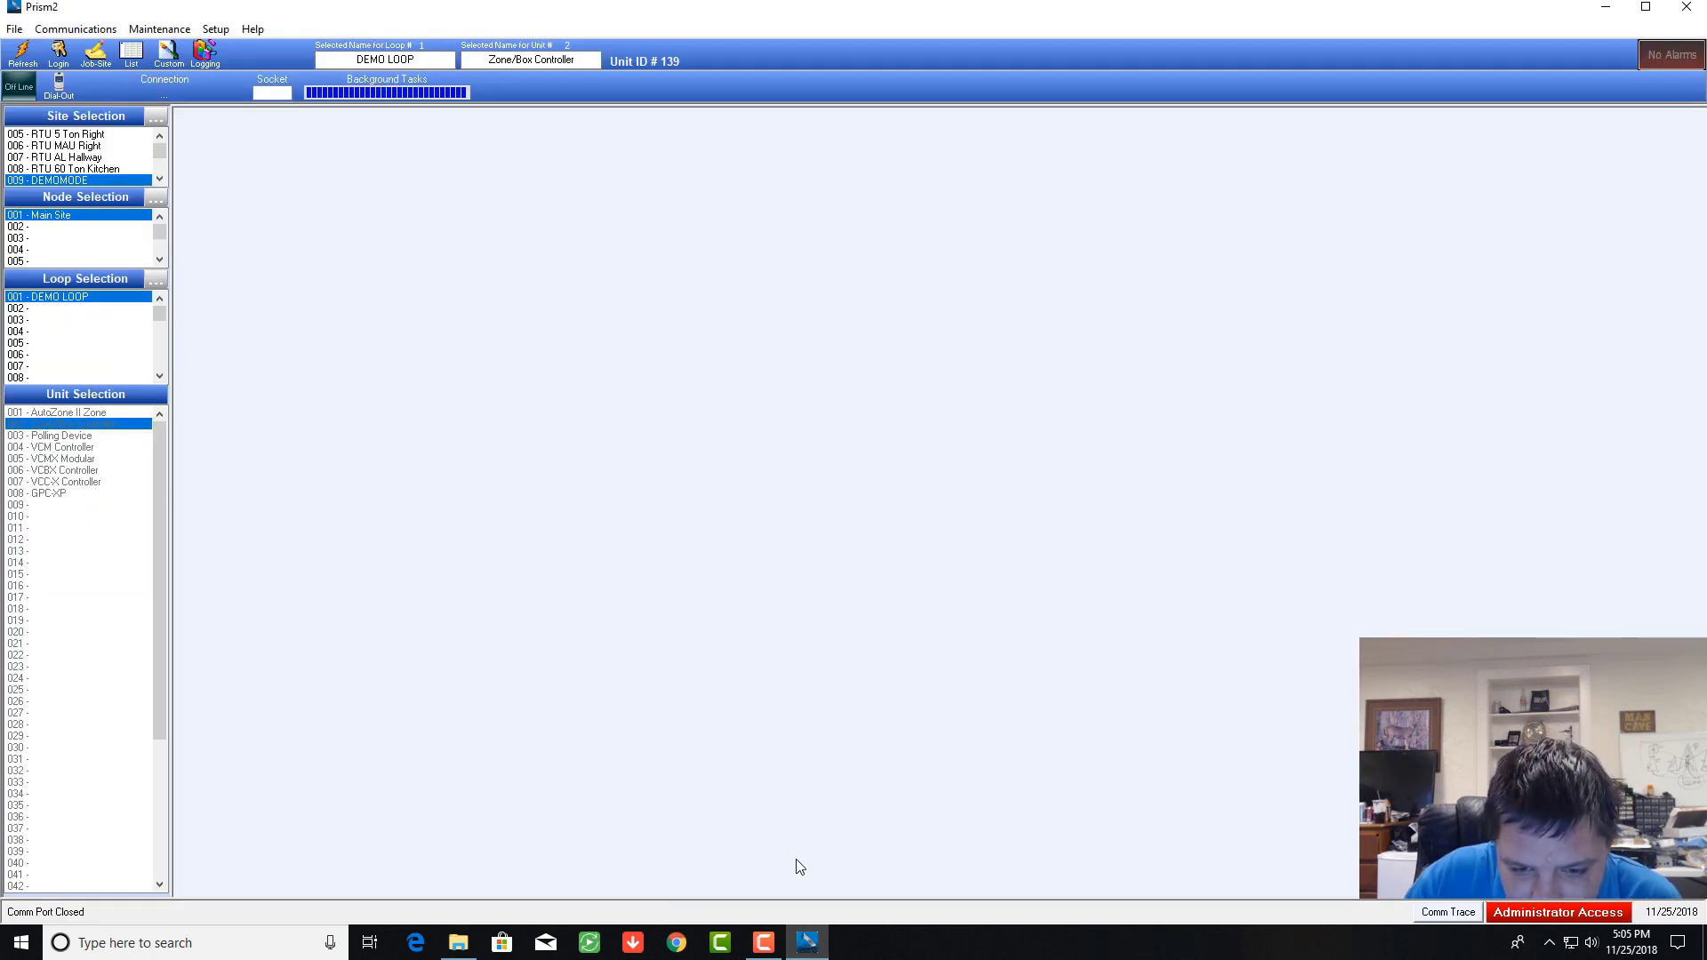
pyautogui.rightClick(807, 942)
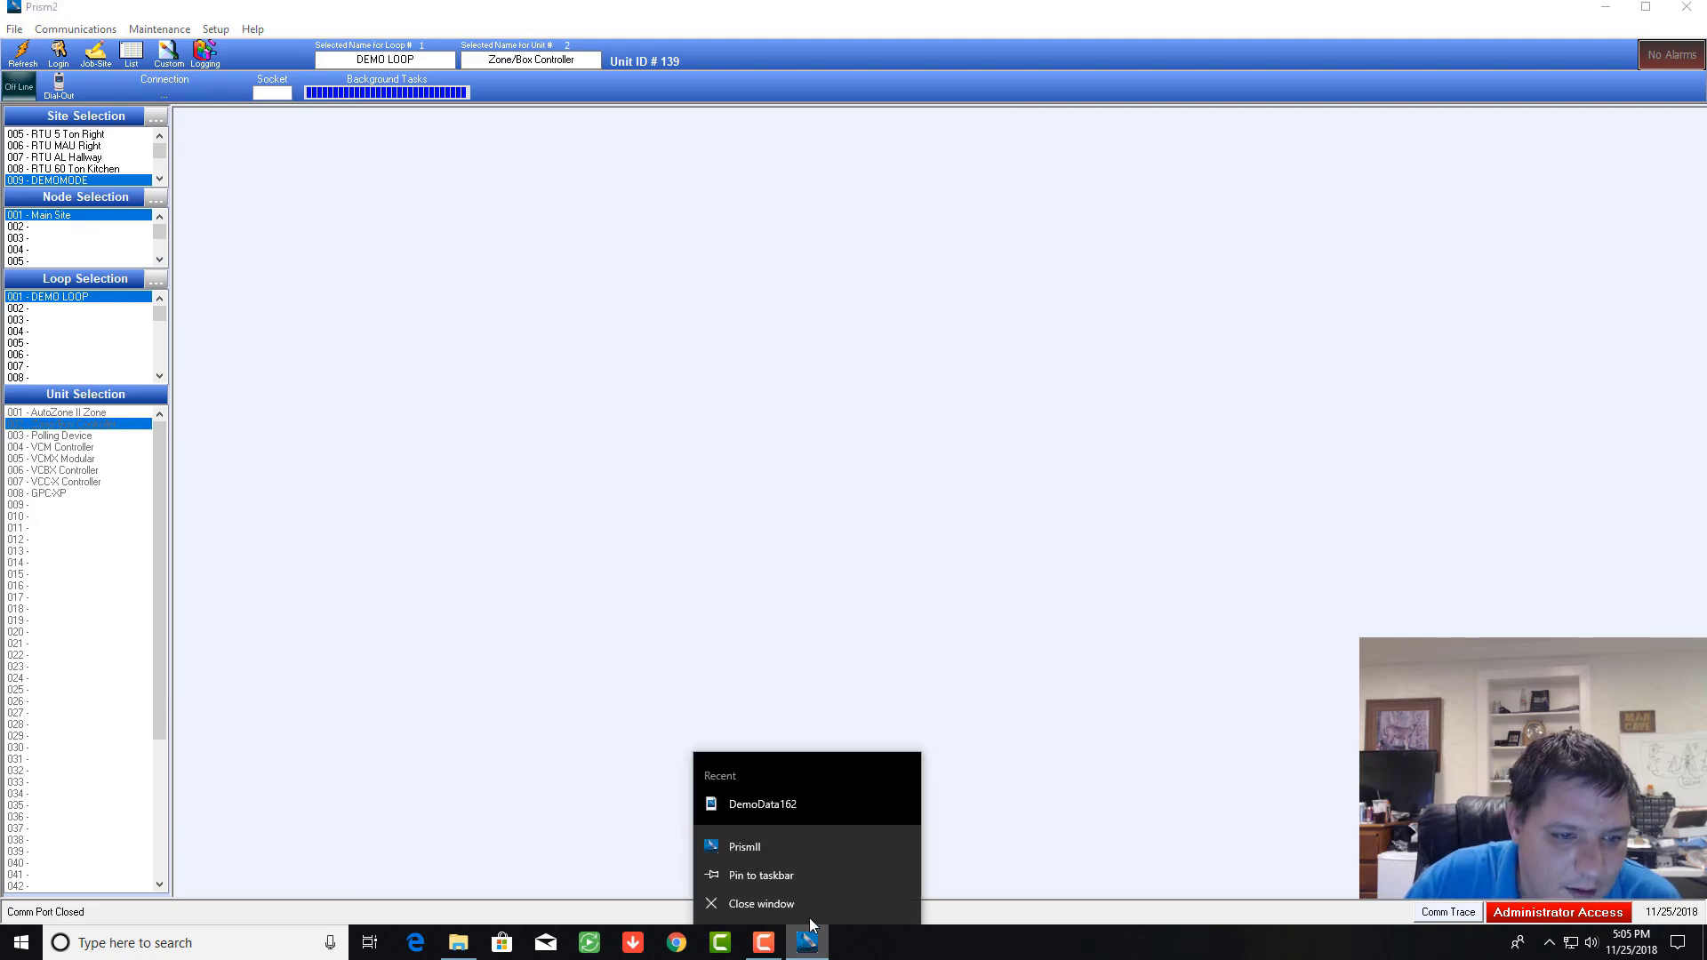
pyautogui.click(813, 905)
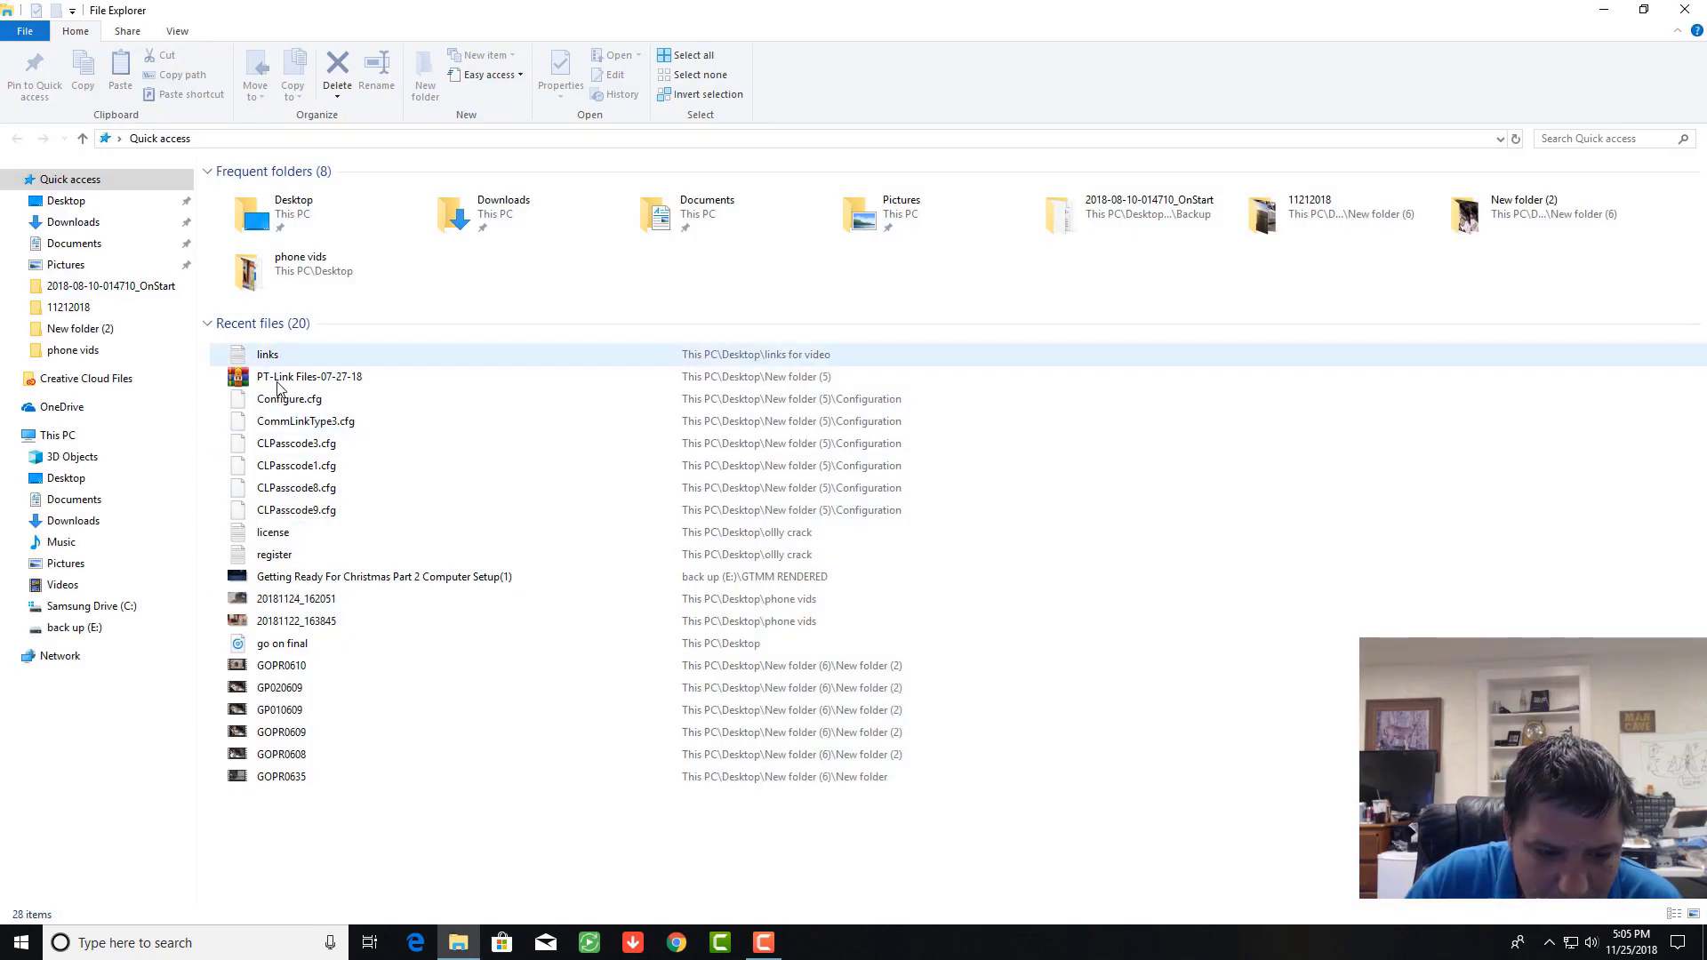
# Step: Reopen New folder (5) from the desktop, relaunch PrismII and bring up its login prompt
pyautogui.click(459, 942)
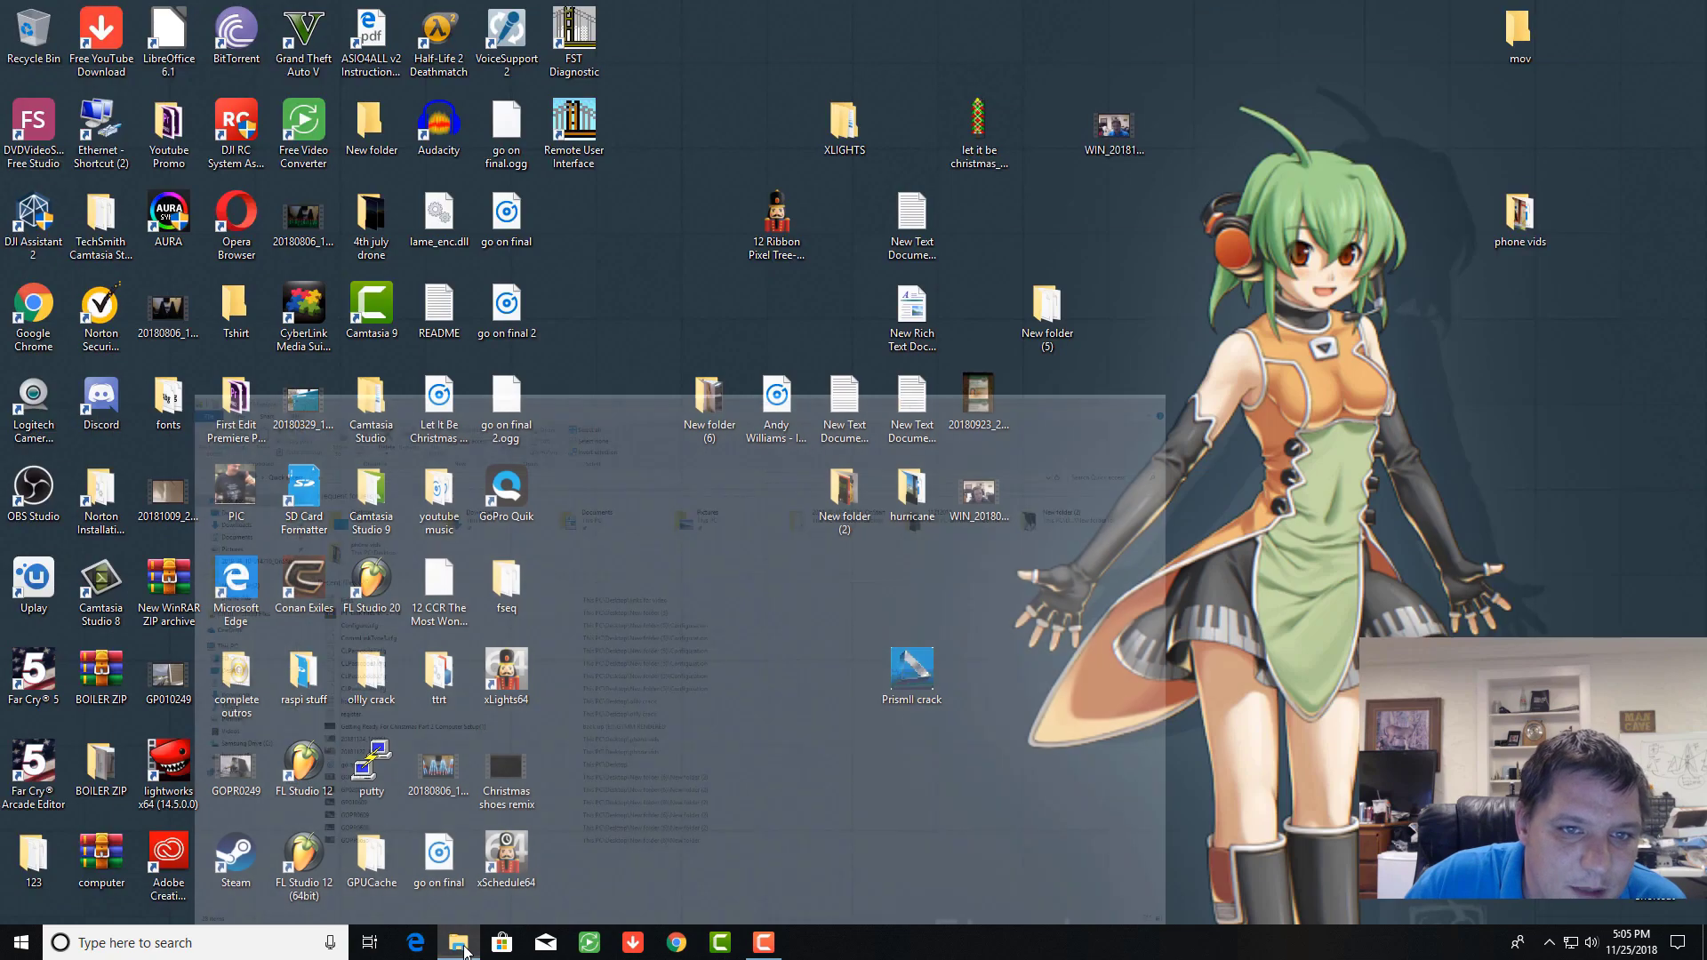
pyautogui.click(458, 942)
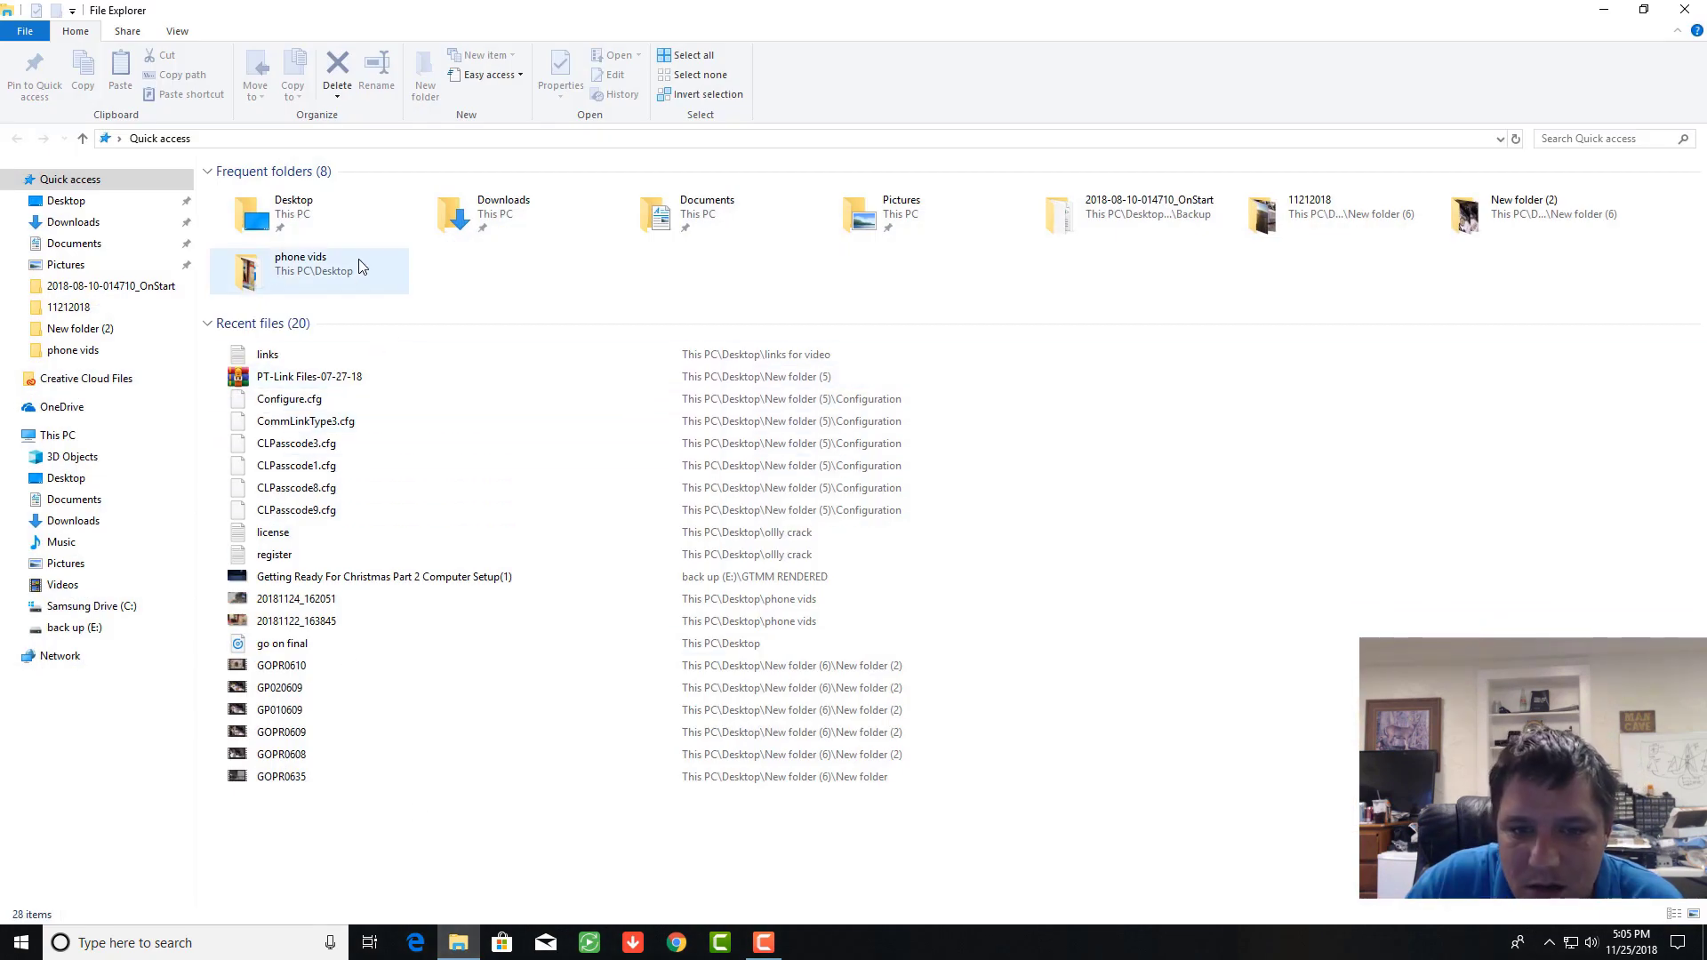
pyautogui.click(1684, 10)
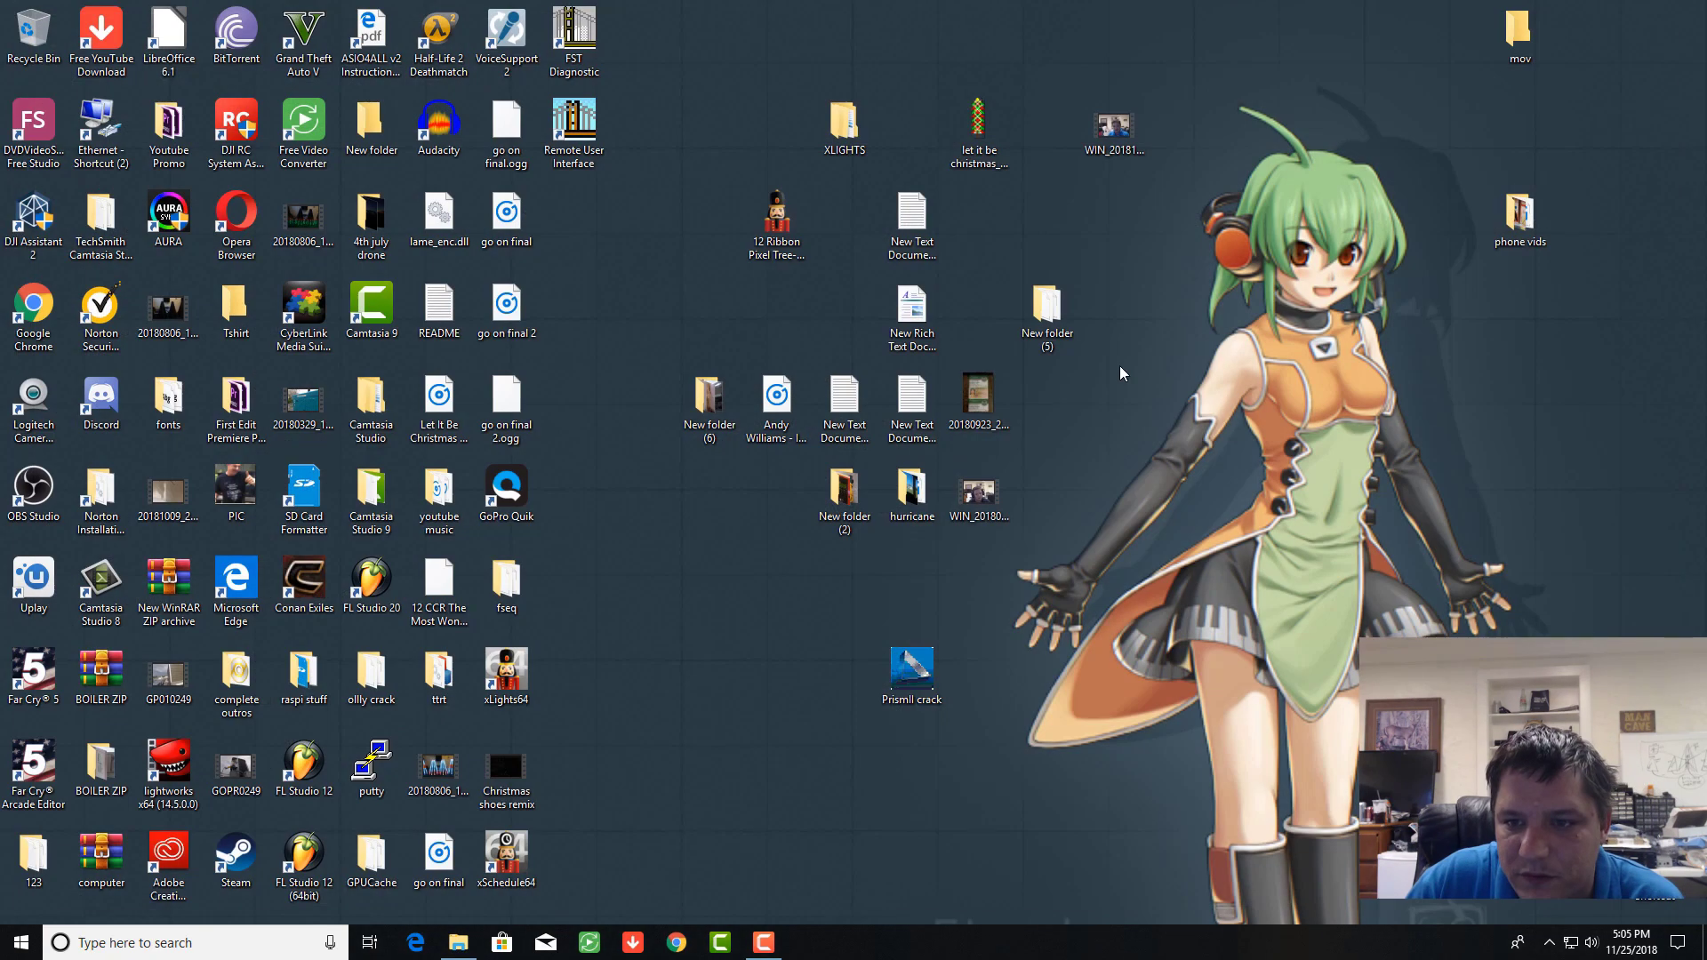
pyautogui.doubleClick(1046, 313)
pyautogui.doubleClick(258, 453)
pyautogui.click(58, 51)
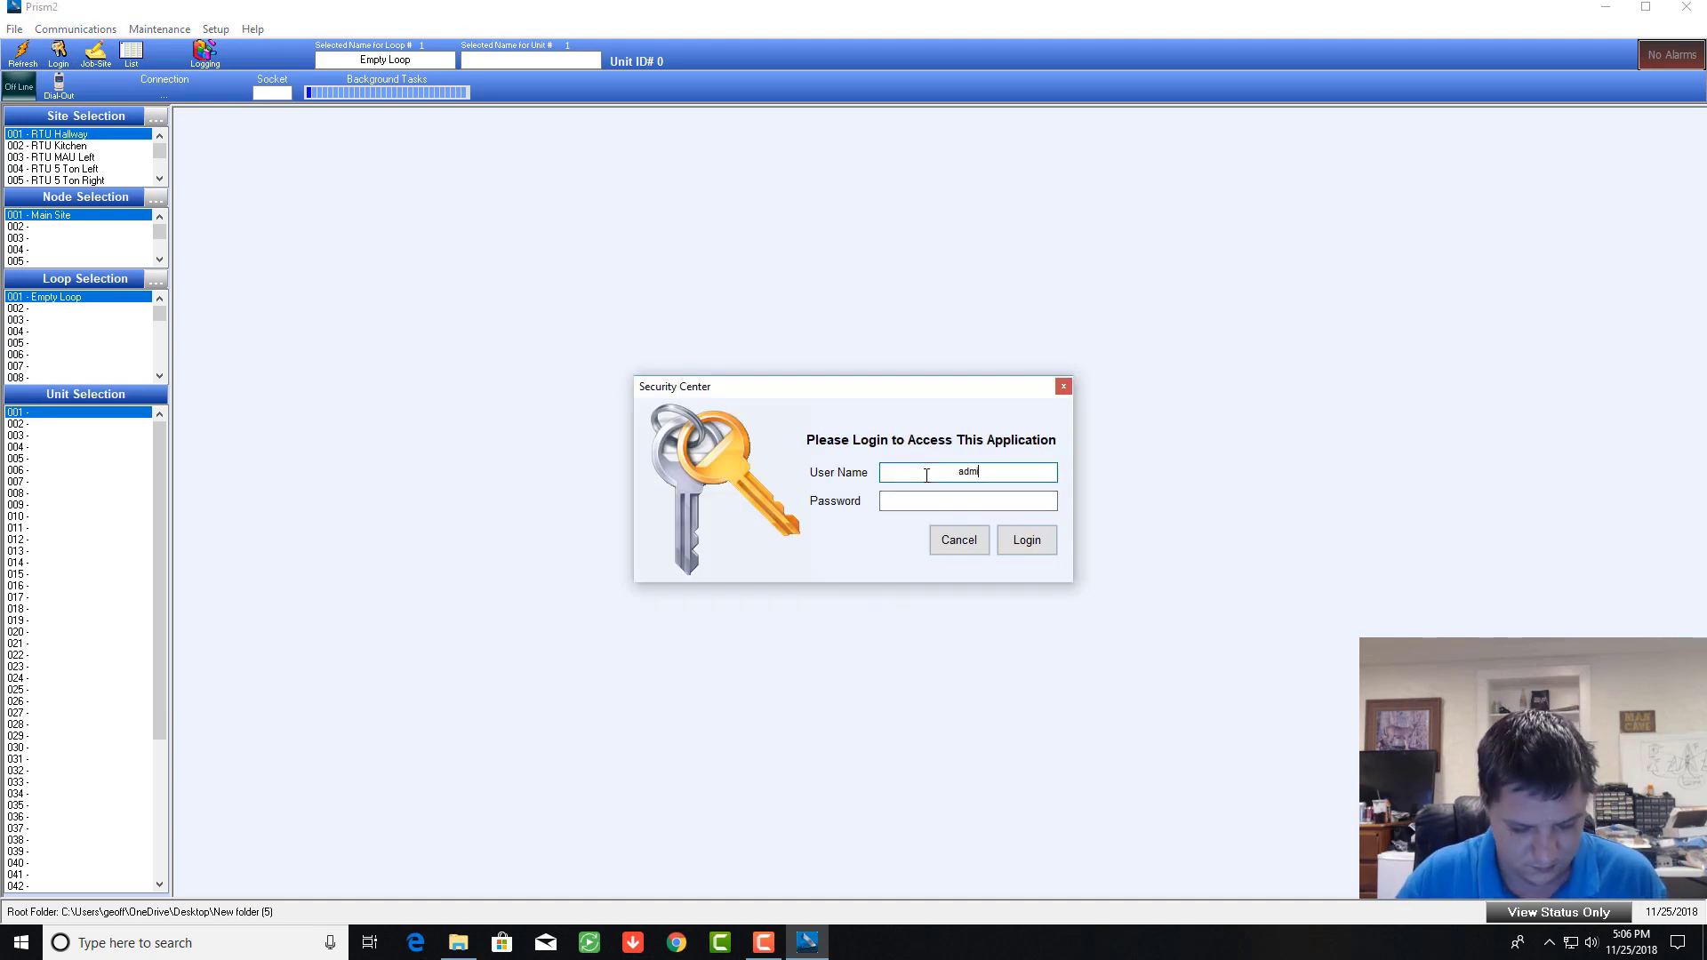
# Step: Log in as administrator and load the 009 - DEMOMODE site with its DEMO LOOP units
pyautogui.click(952, 504)
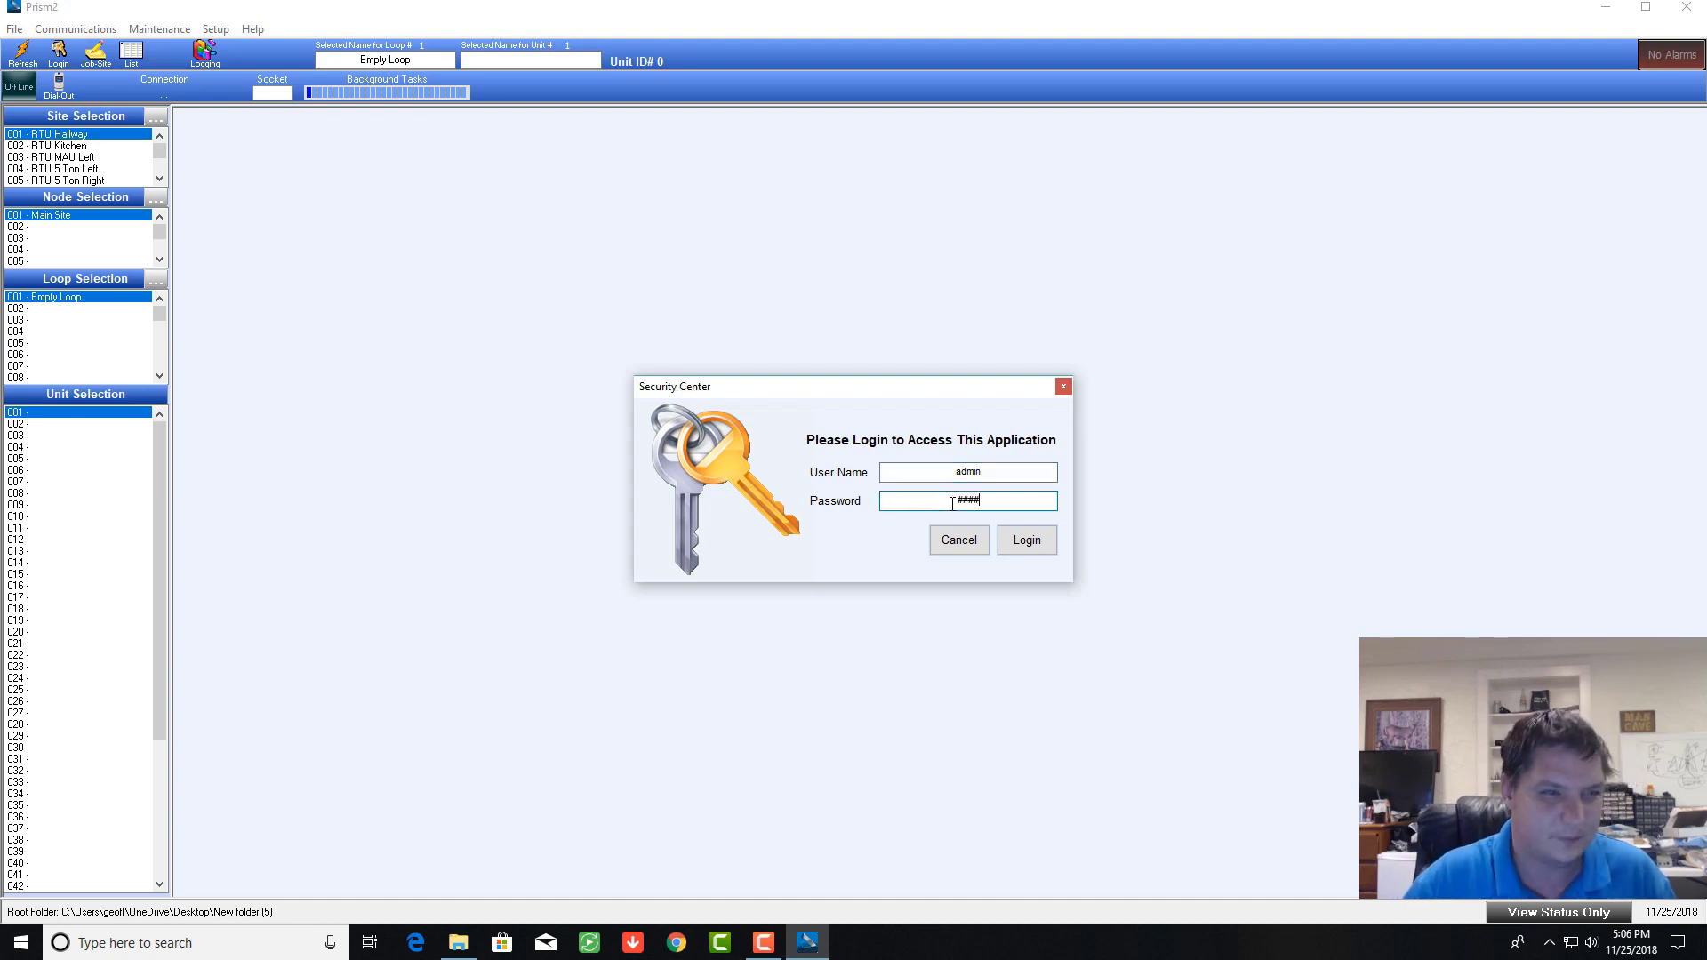
pyautogui.press('Return')
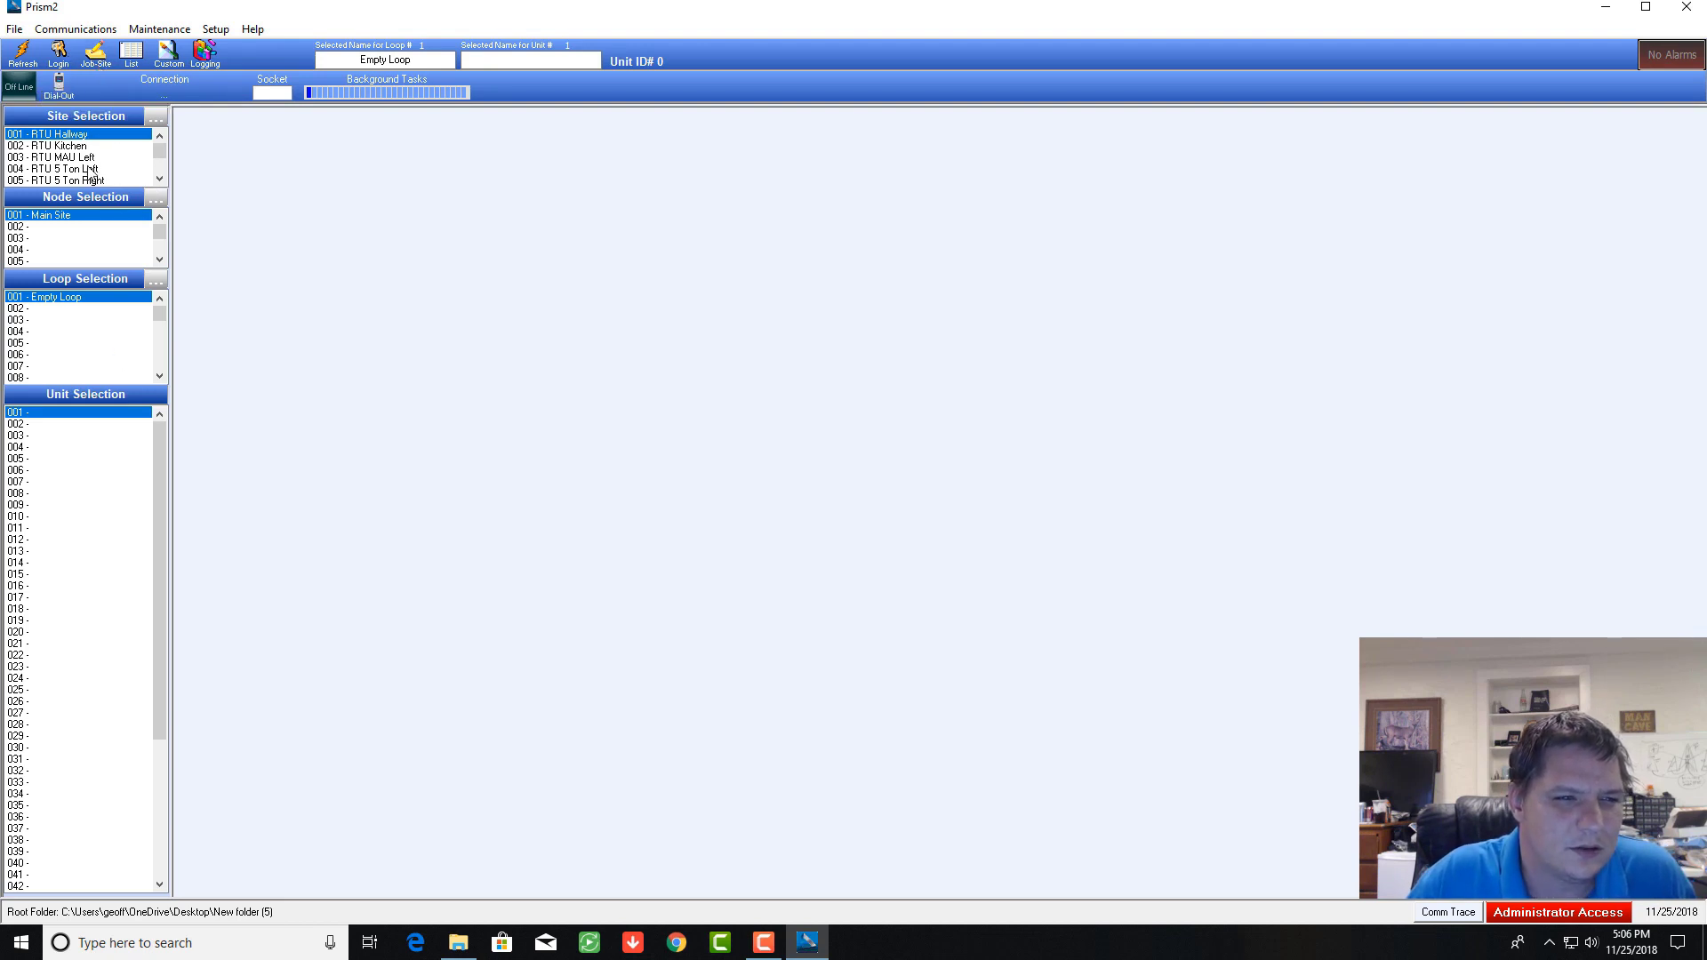
pyautogui.click(159, 180)
pyautogui.click(158, 180)
pyautogui.click(159, 180)
pyautogui.click(158, 179)
pyautogui.click(159, 180)
pyautogui.click(67, 168)
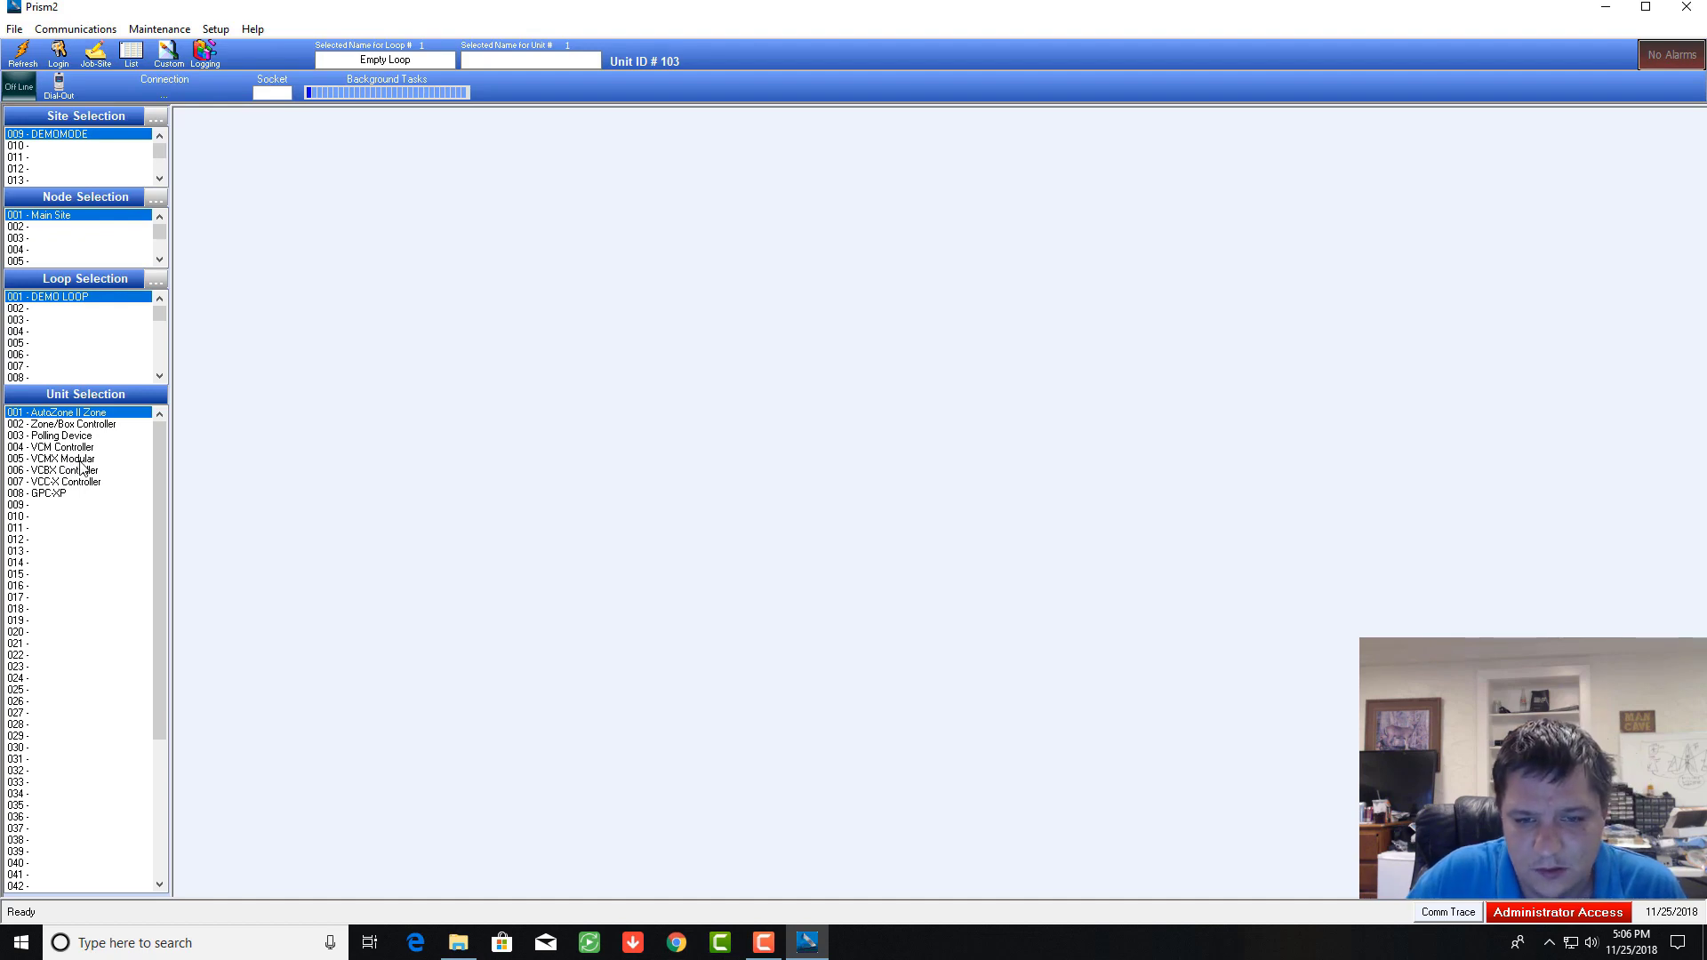
# Step: Open the VCMX Controller Constant Volume Status screen for unit 005 - VCMX Modular
pyautogui.click(81, 459)
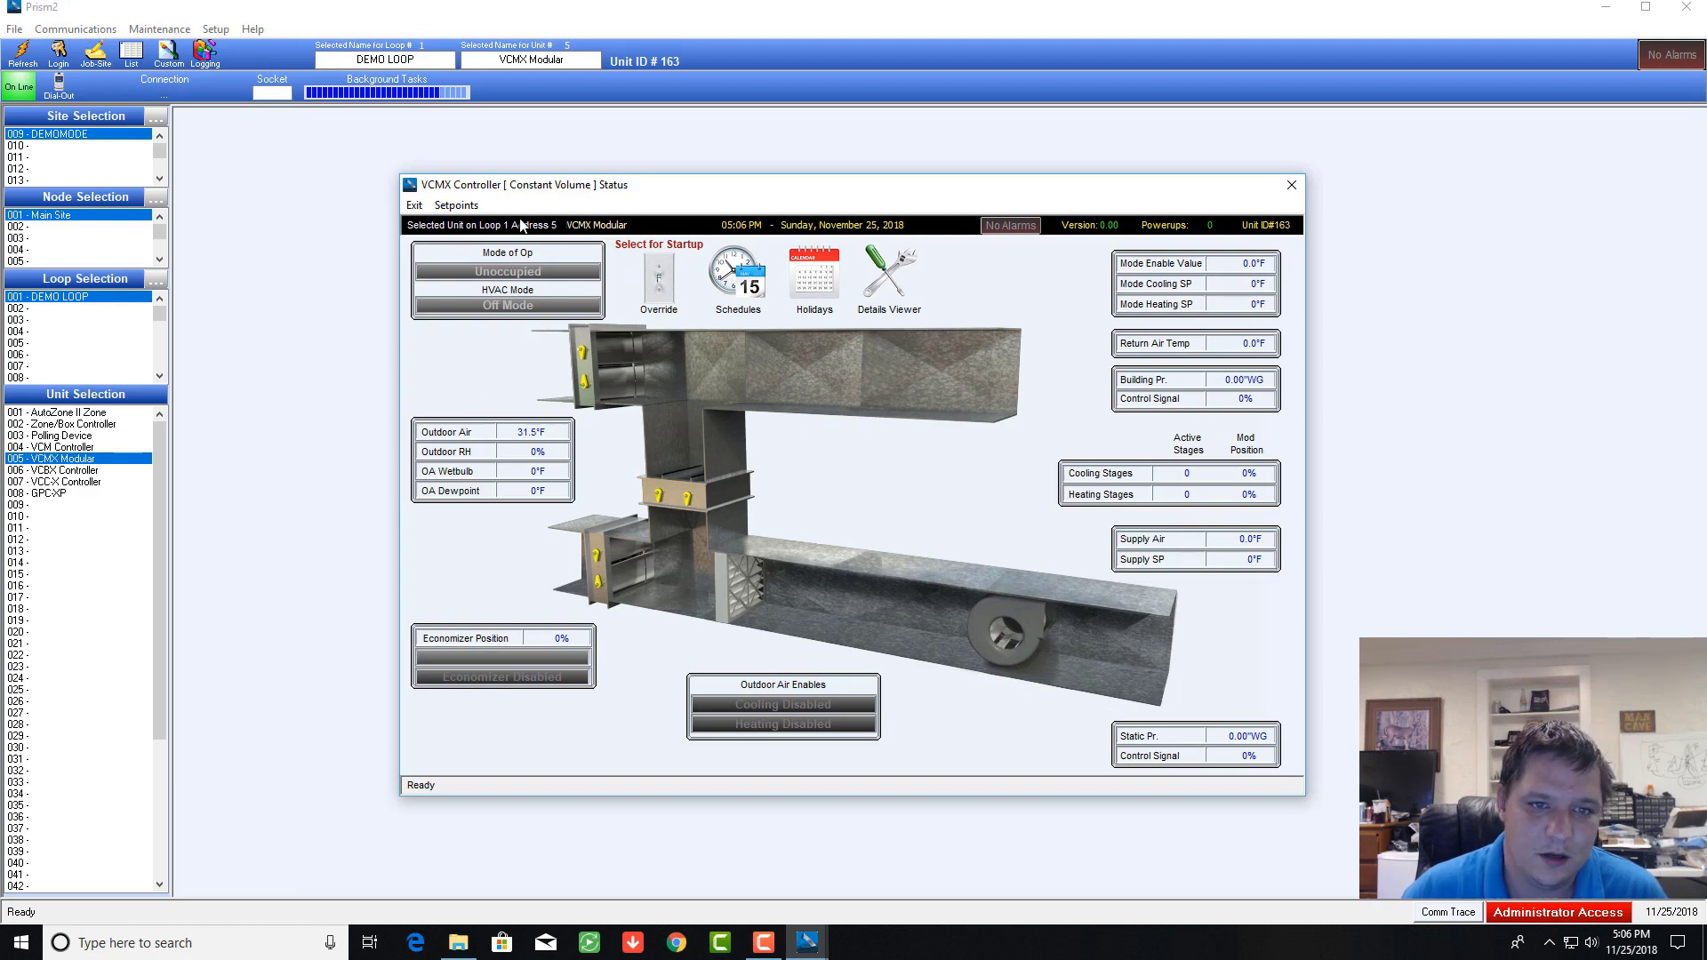
# Step: Review the VCMX setpoints and set the schedule override to Auto
pyautogui.click(460, 206)
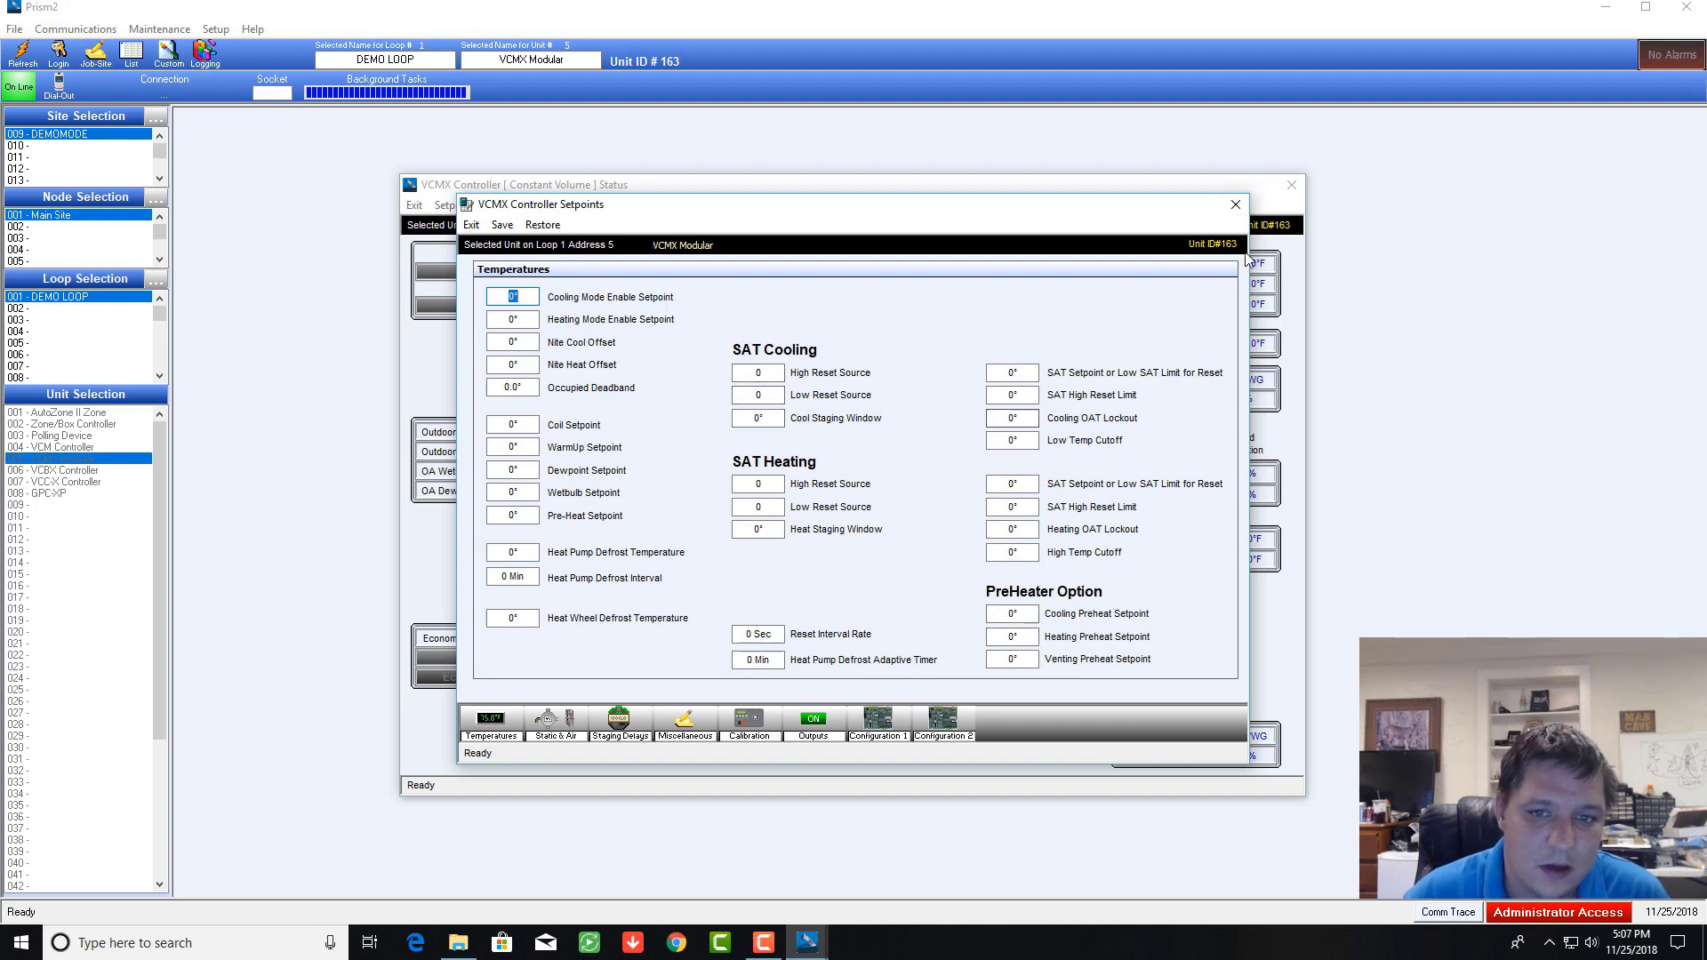
pyautogui.click(1234, 204)
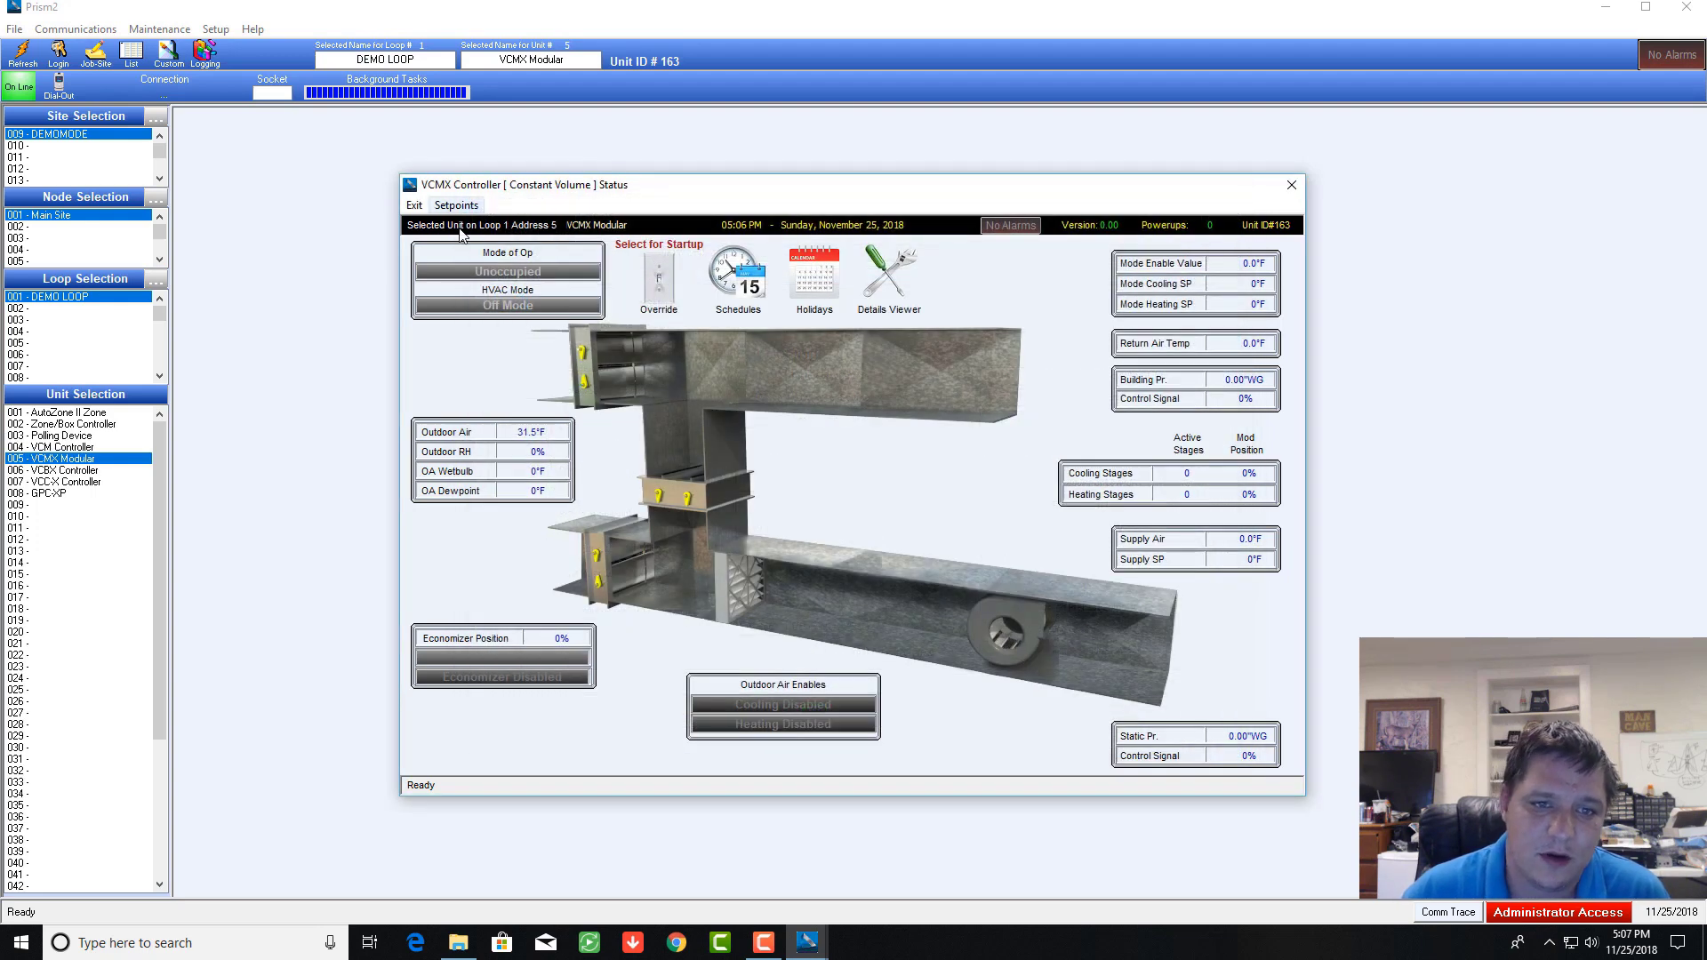
pyautogui.click(659, 280)
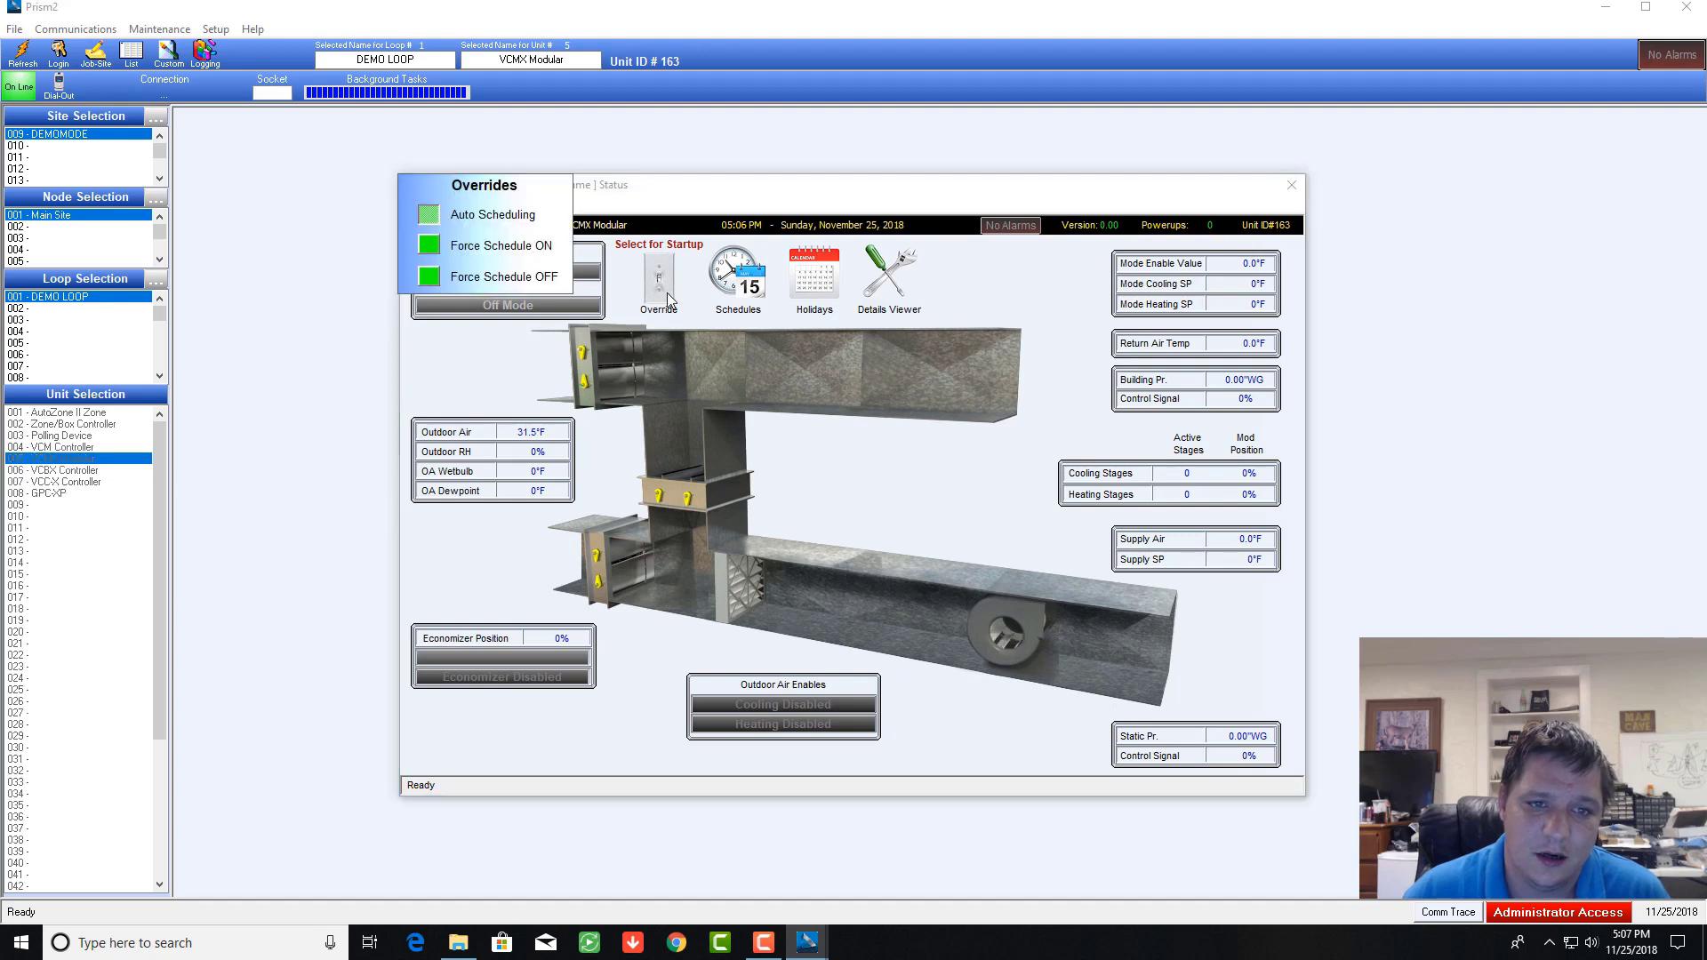
pyautogui.click(433, 218)
# Step: Review the weekly schedules and the 2018 holiday calendar, then close both
pyautogui.click(734, 282)
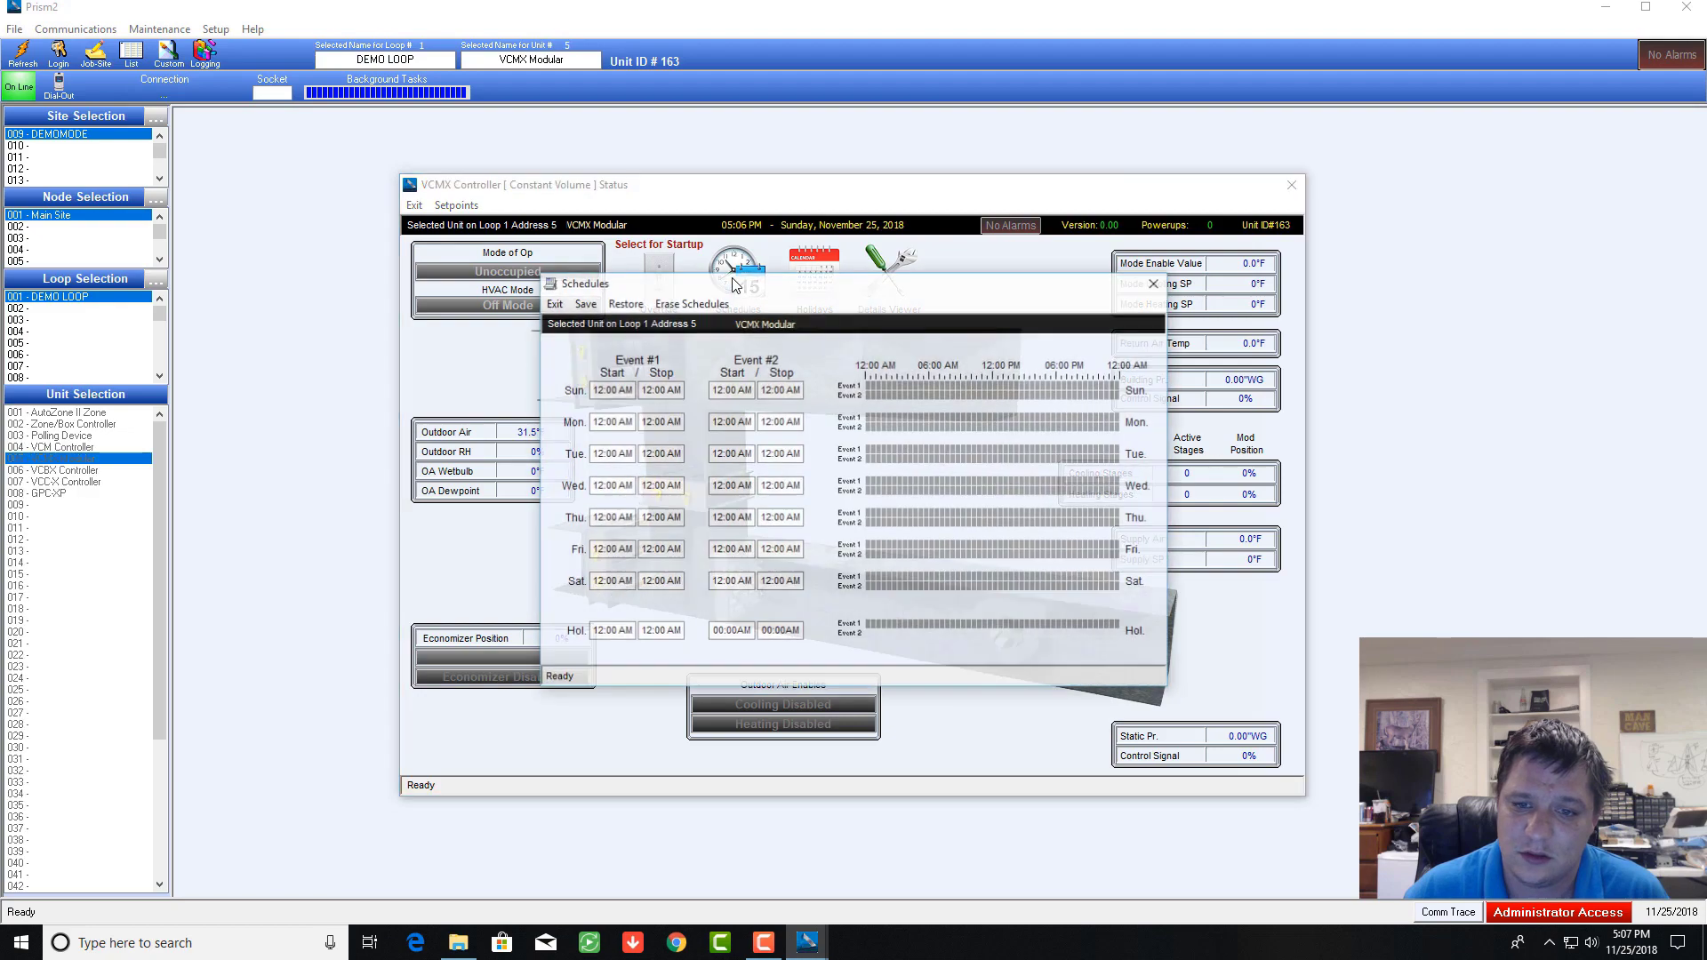
pyautogui.click(1155, 287)
pyautogui.click(820, 286)
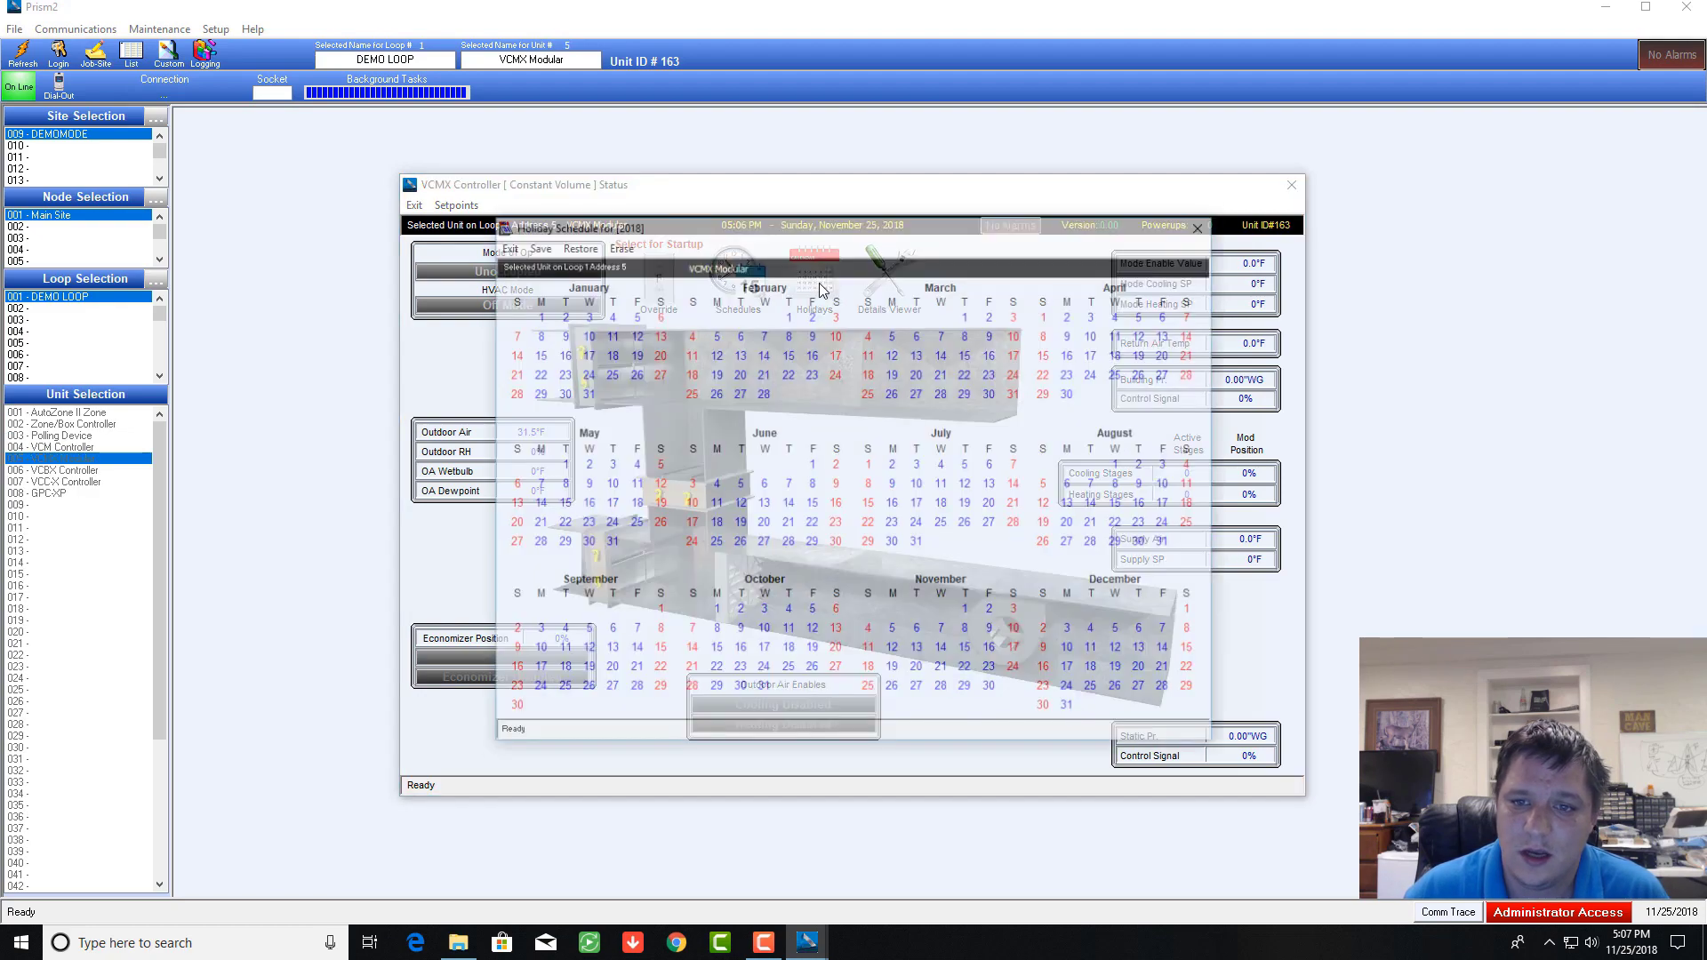
pyautogui.click(1199, 227)
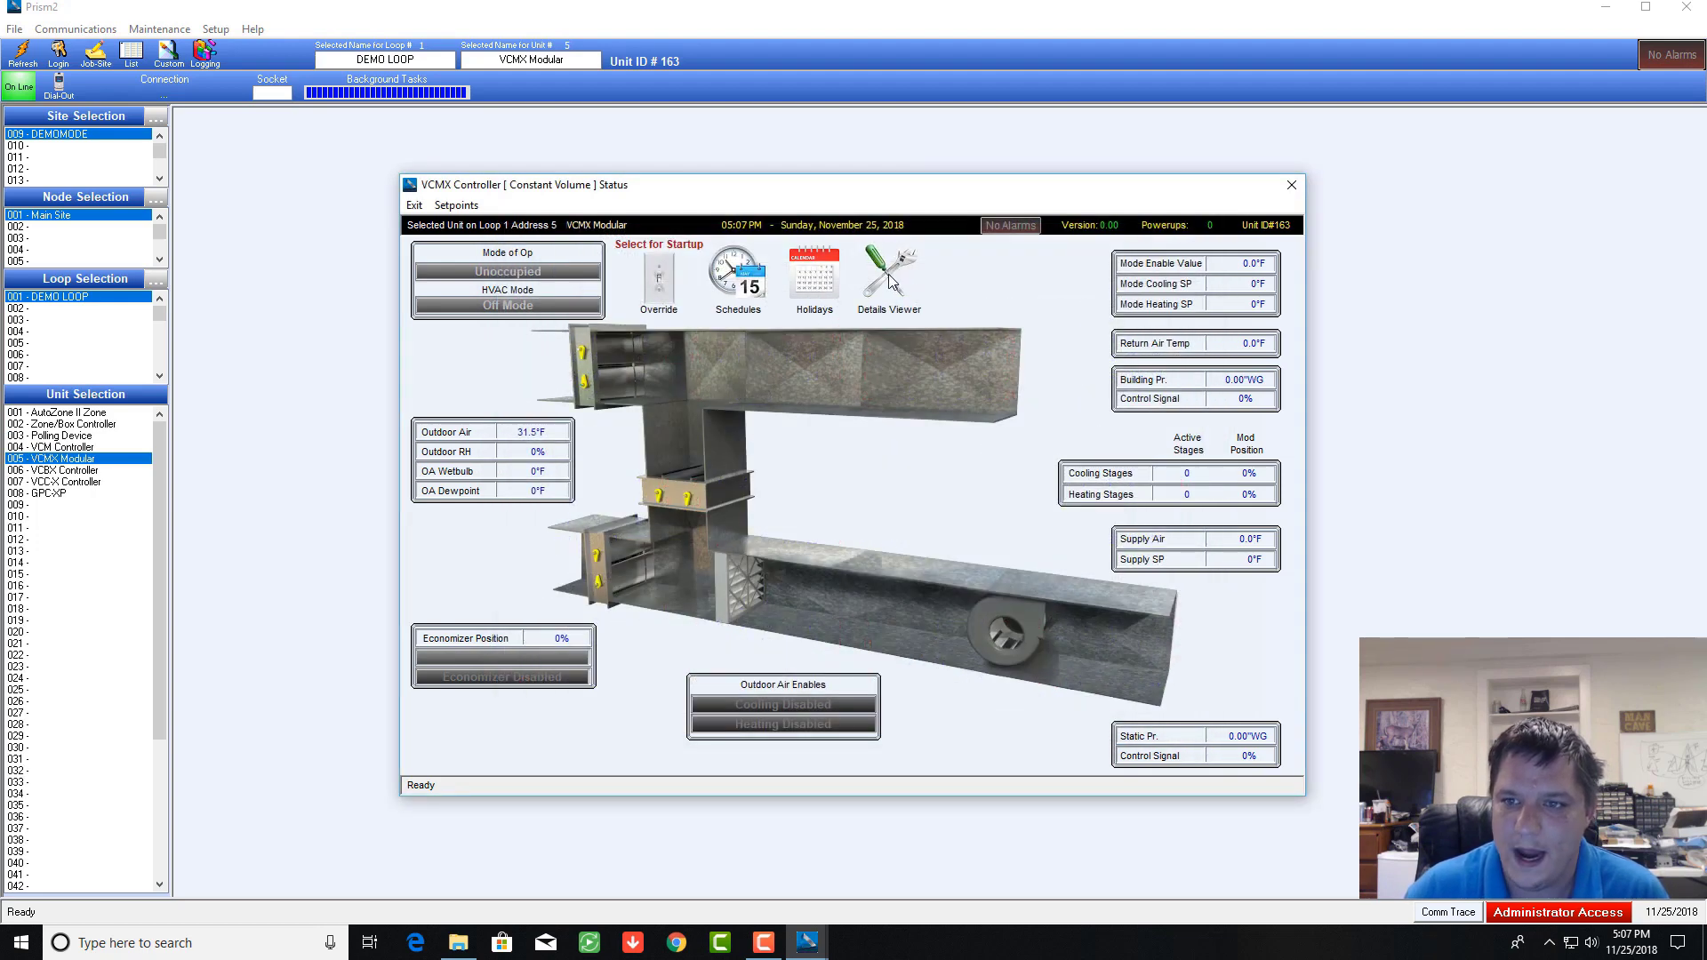
# Step: Open the VCMX unit's detailed status readout and try the force options on two relay outputs
pyautogui.click(889, 278)
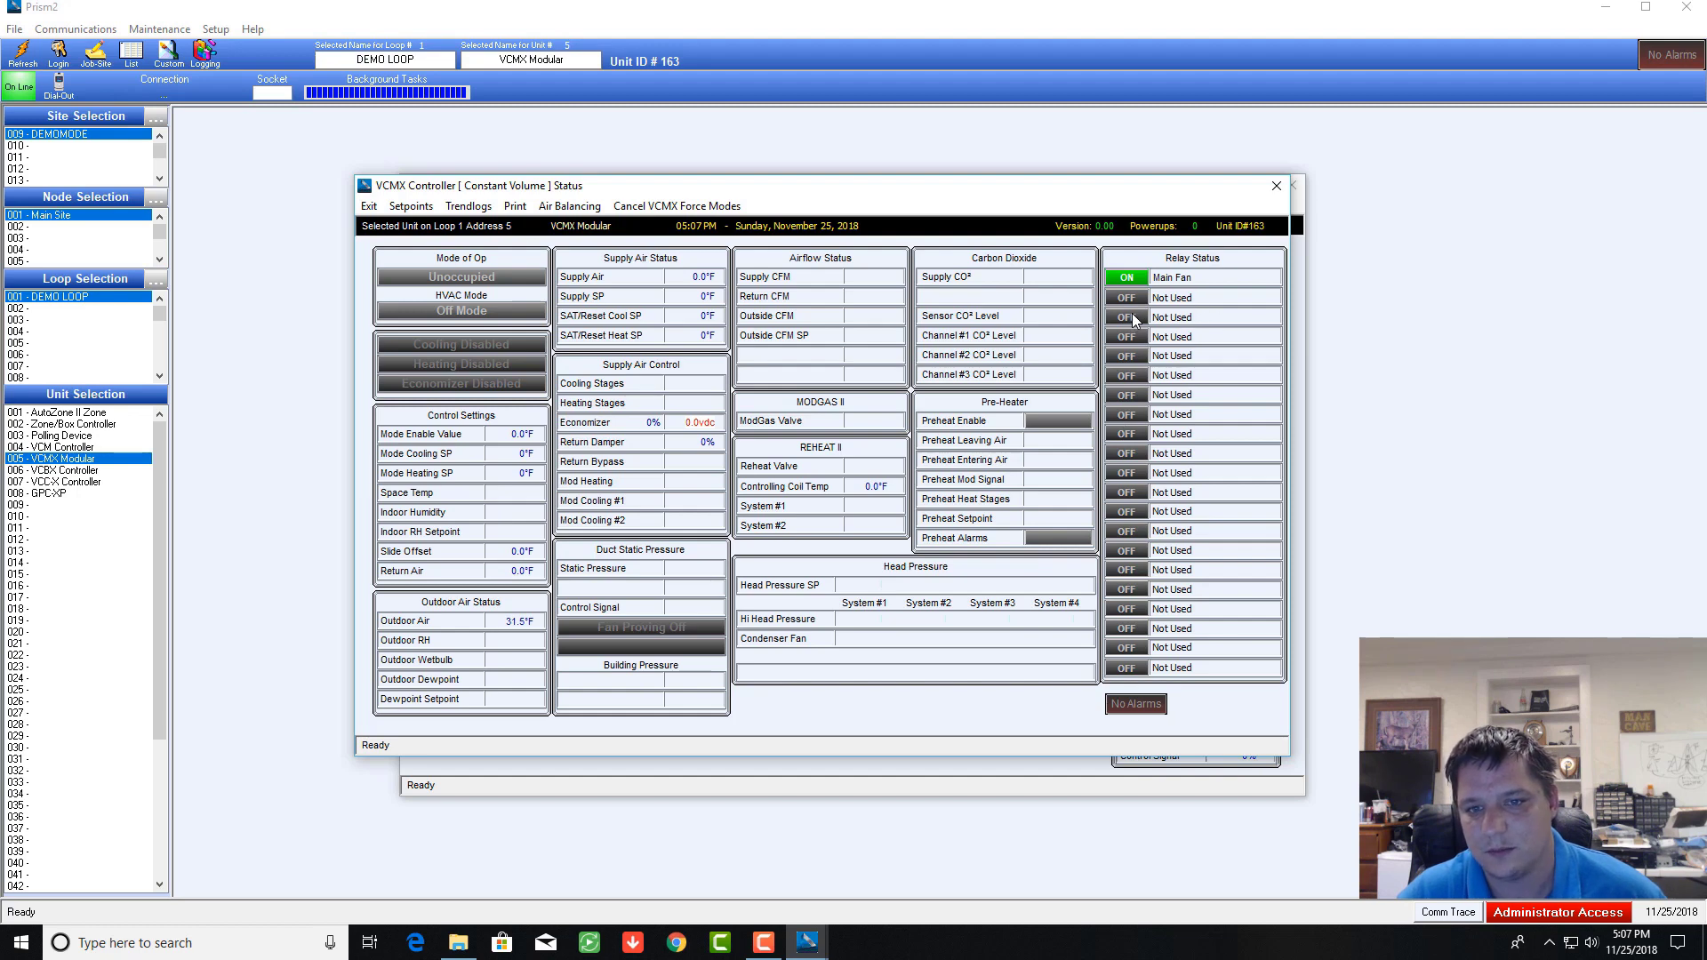
pyautogui.click(1126, 336)
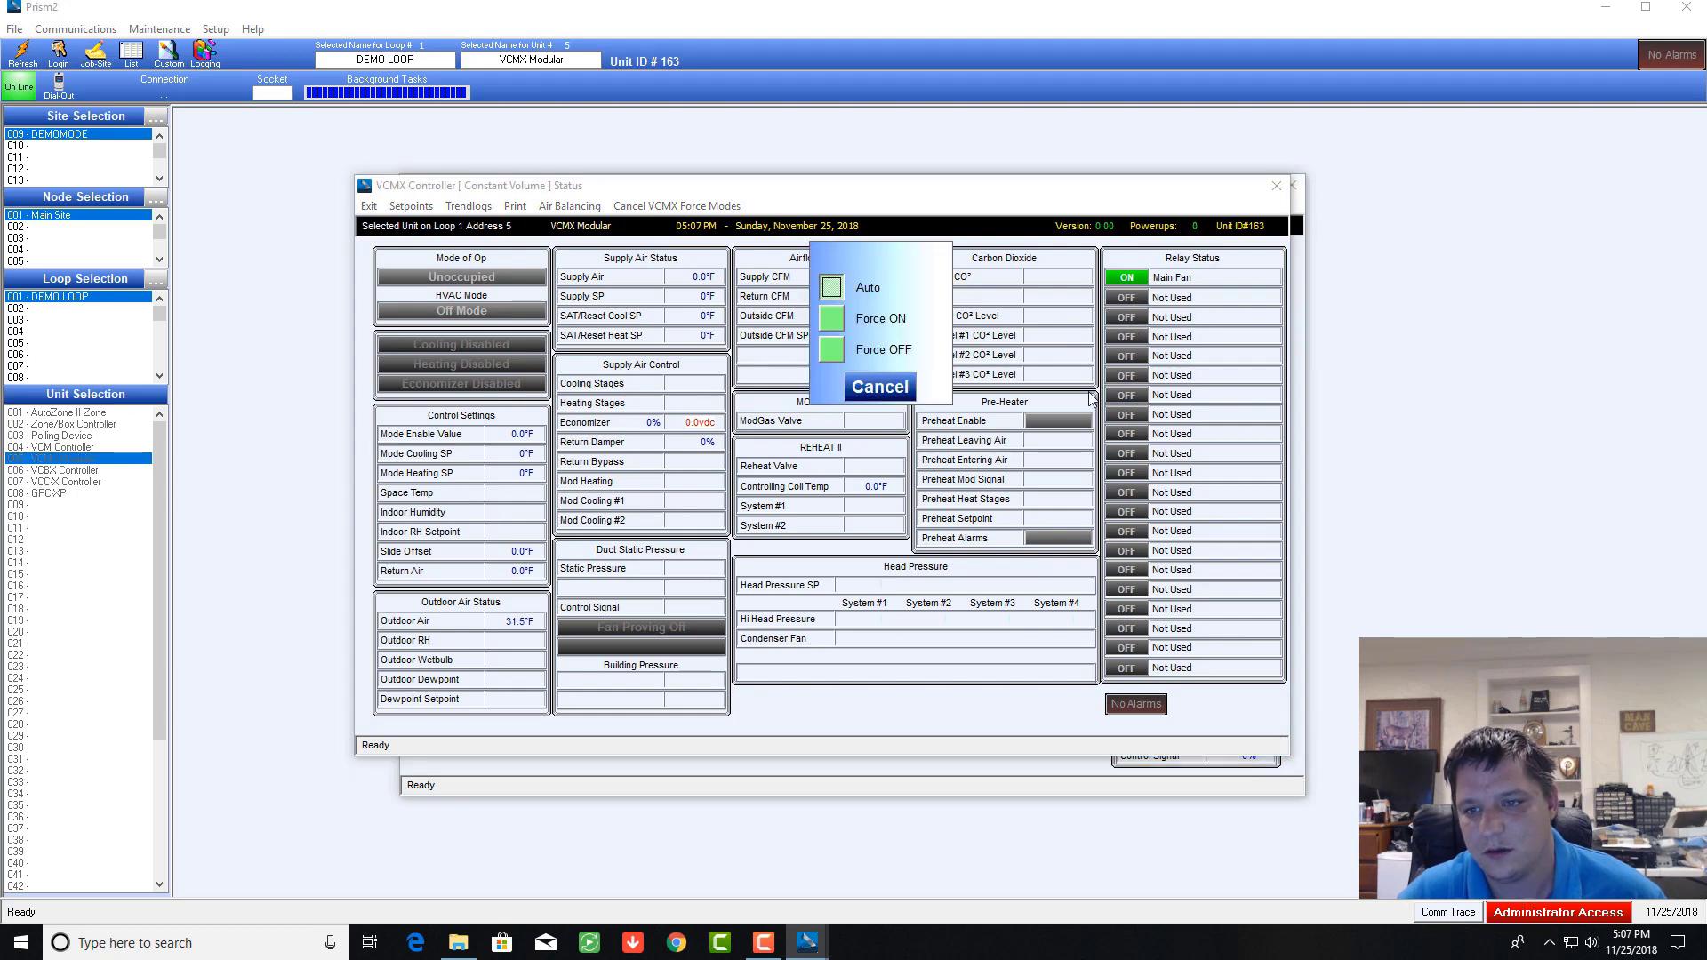
pyautogui.click(833, 322)
pyautogui.click(1126, 374)
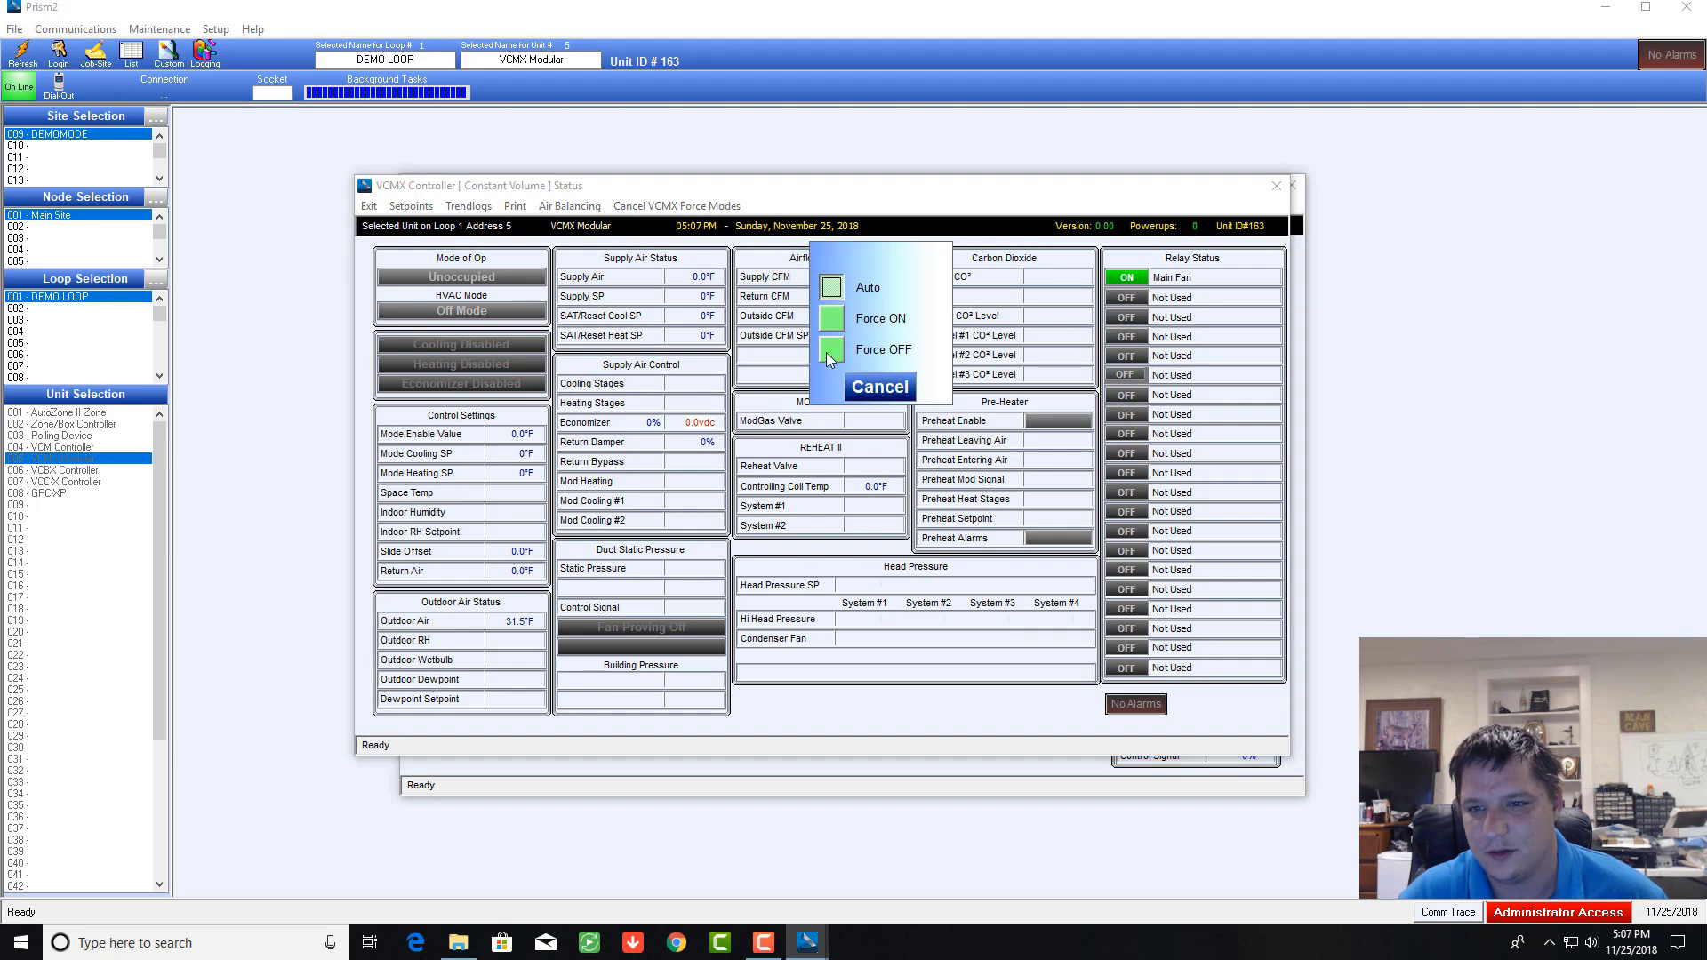
pyautogui.click(834, 325)
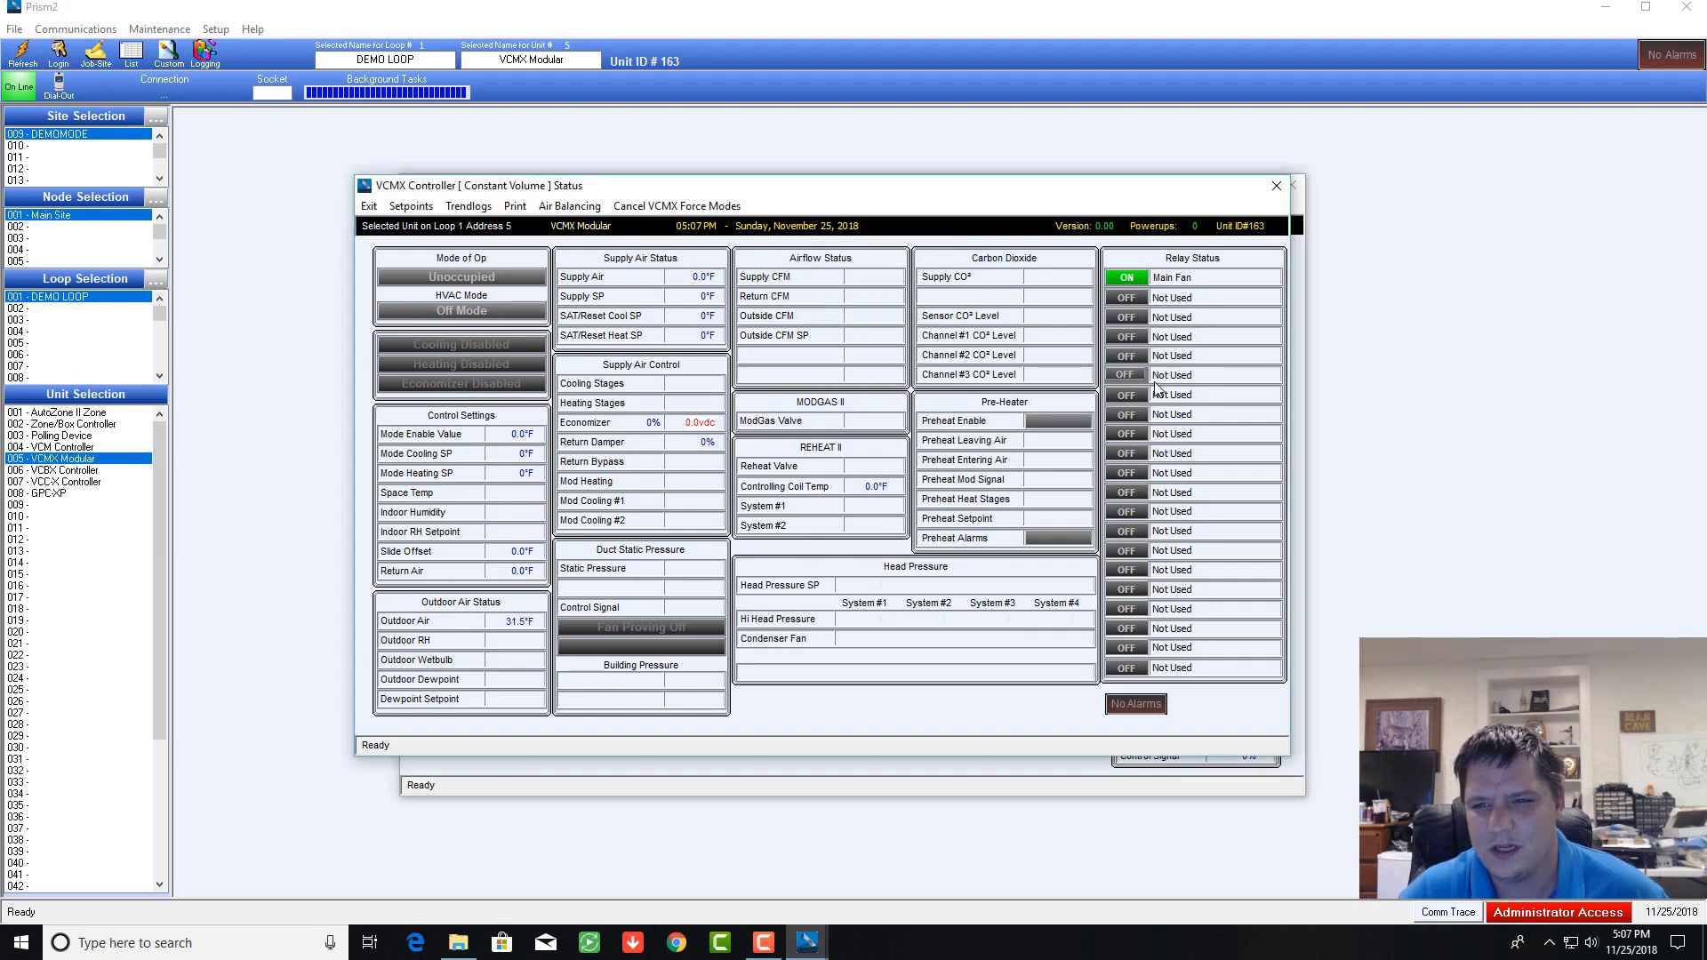
# Step: Reset the Powerups counter to 0, then close the detailed readout
pyautogui.click(1195, 227)
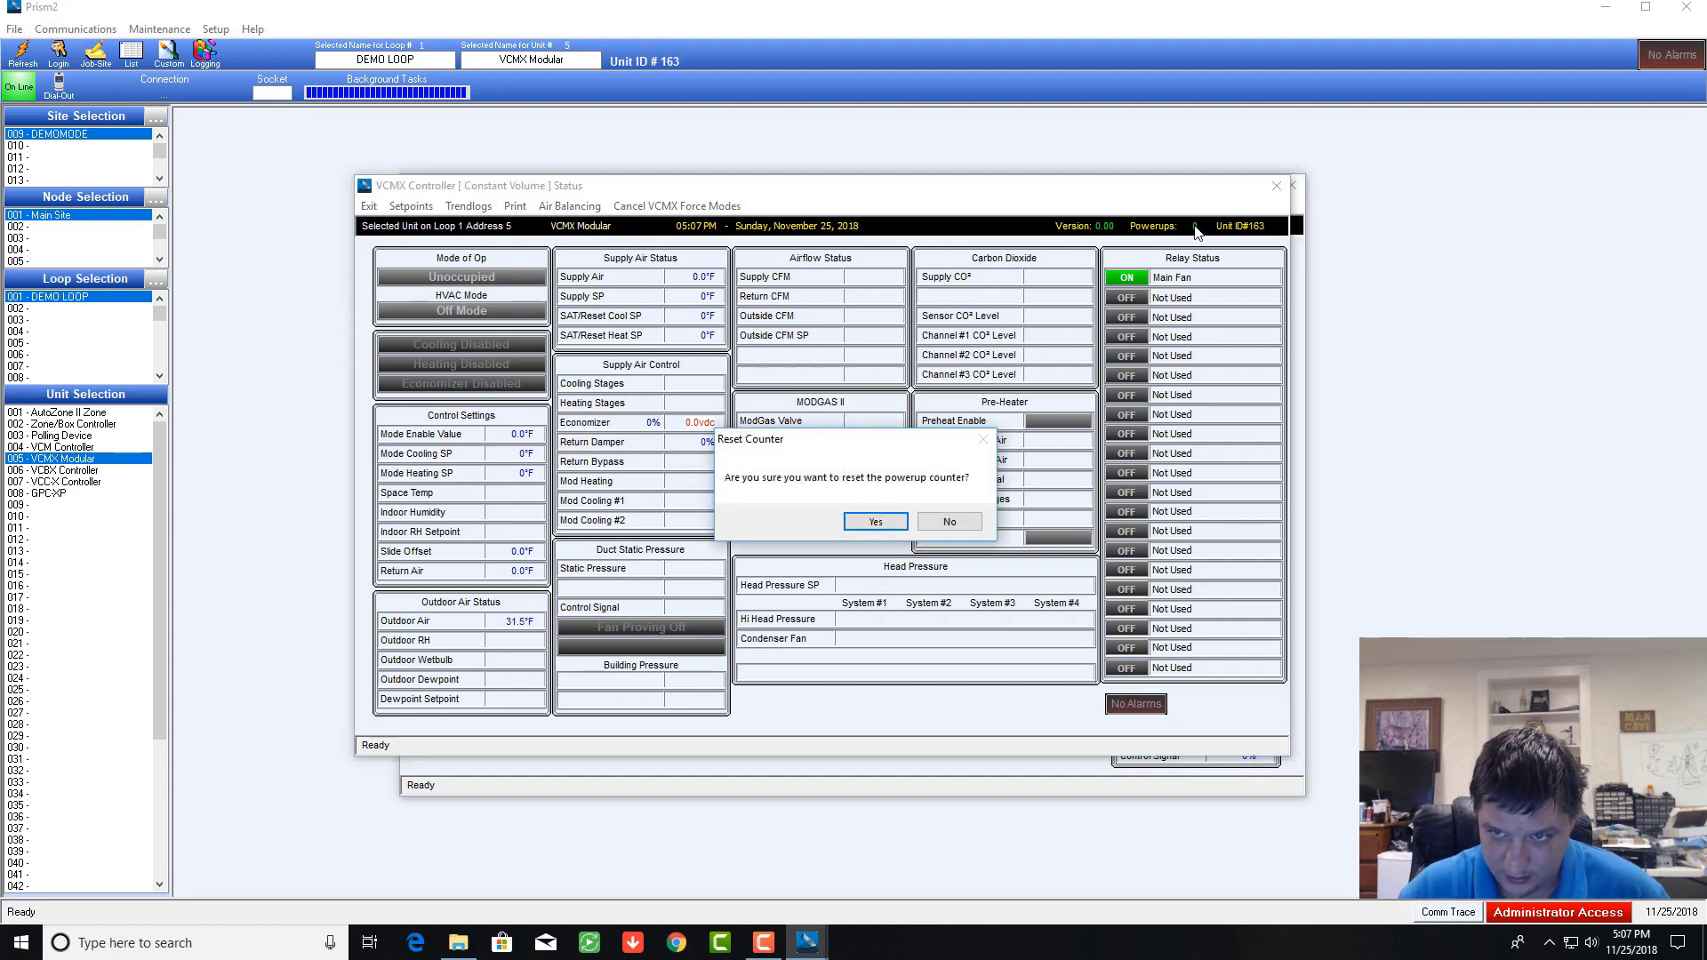
pyautogui.click(876, 523)
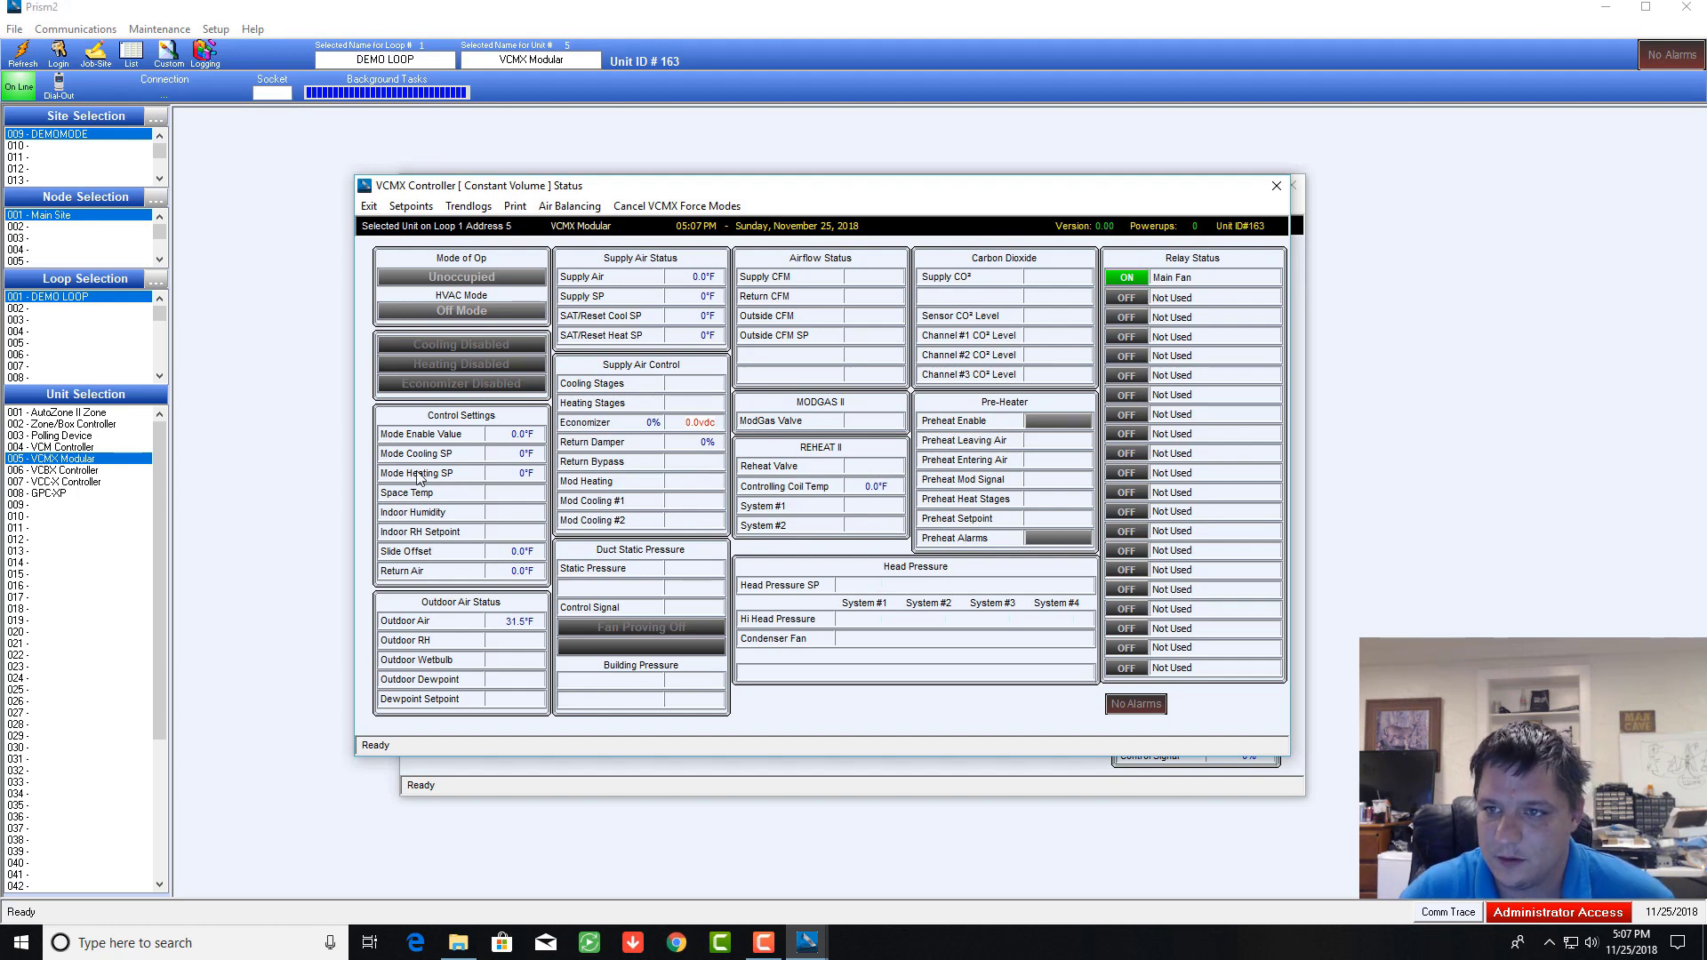
pyautogui.click(1277, 187)
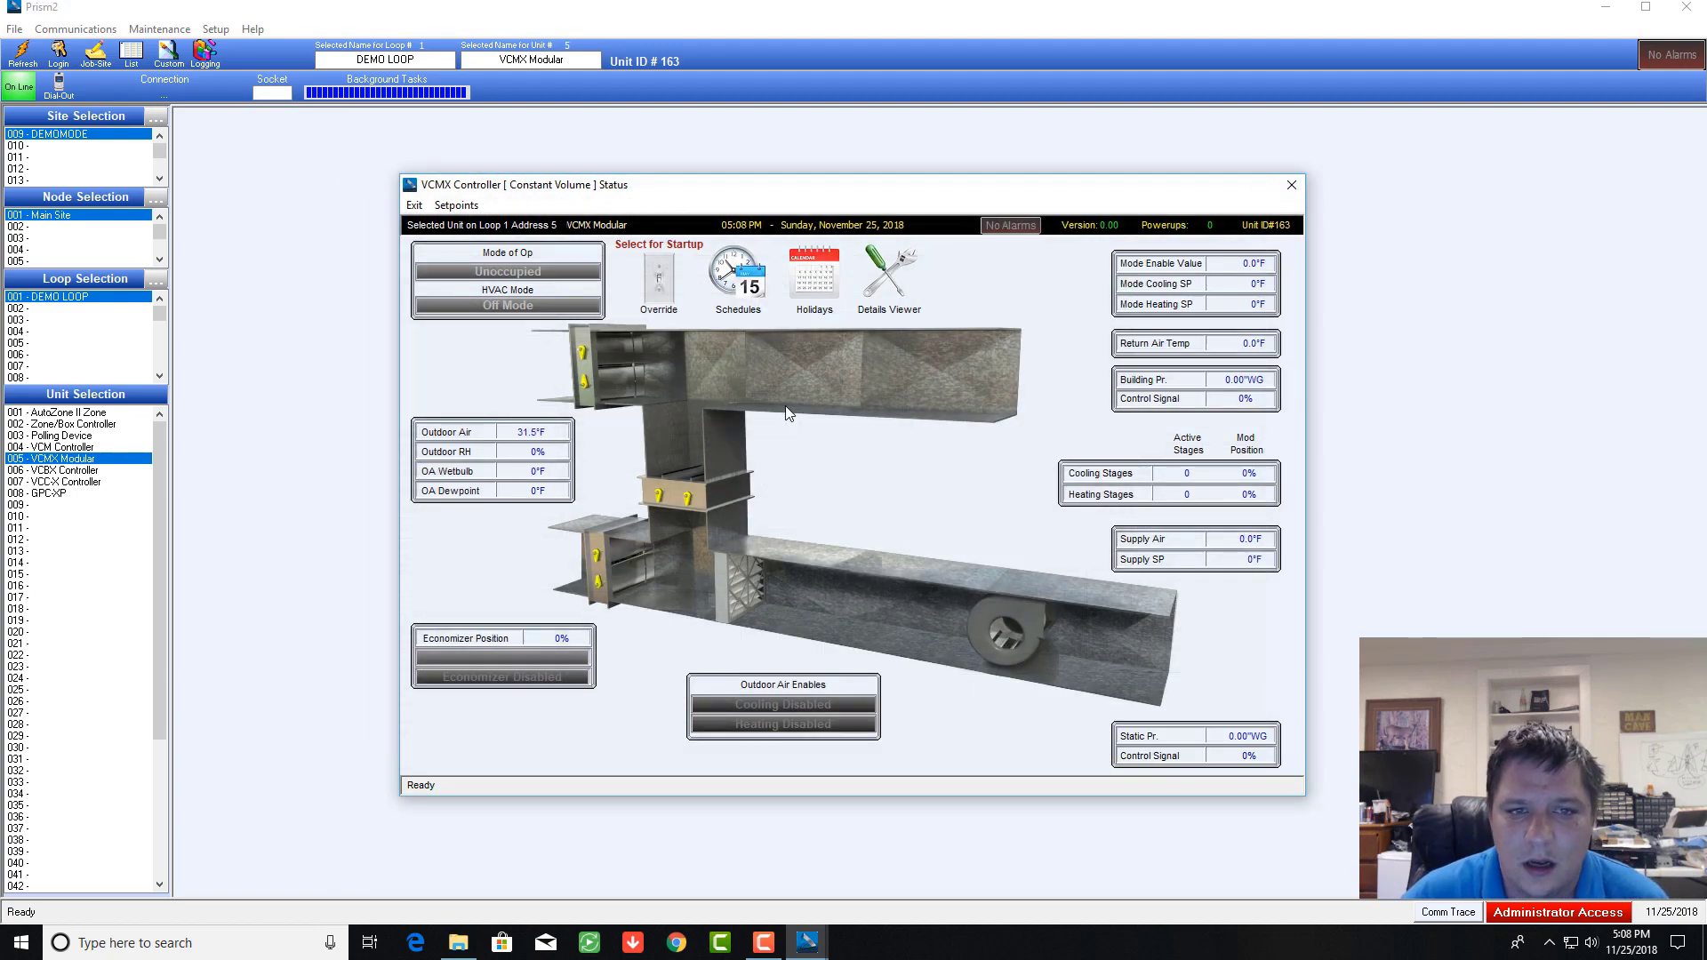
# Step: Reopen the detailed readout and pick force options for two relay outputs, including forcing one on
pyautogui.click(891, 278)
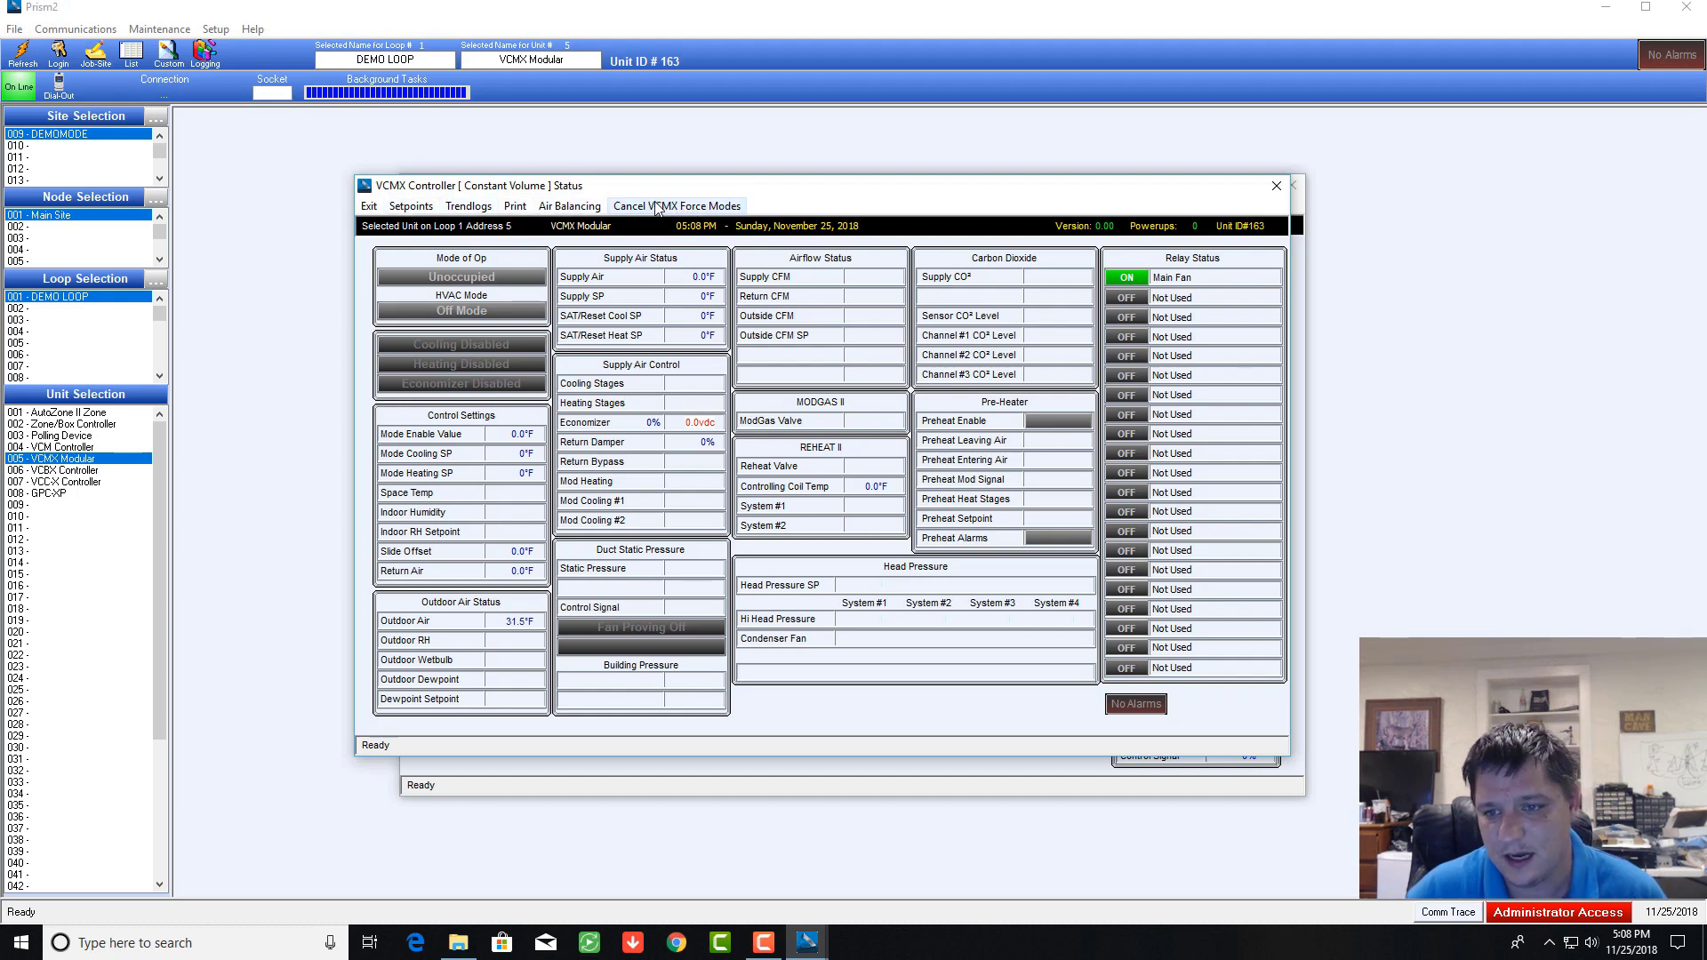
pyautogui.click(1135, 495)
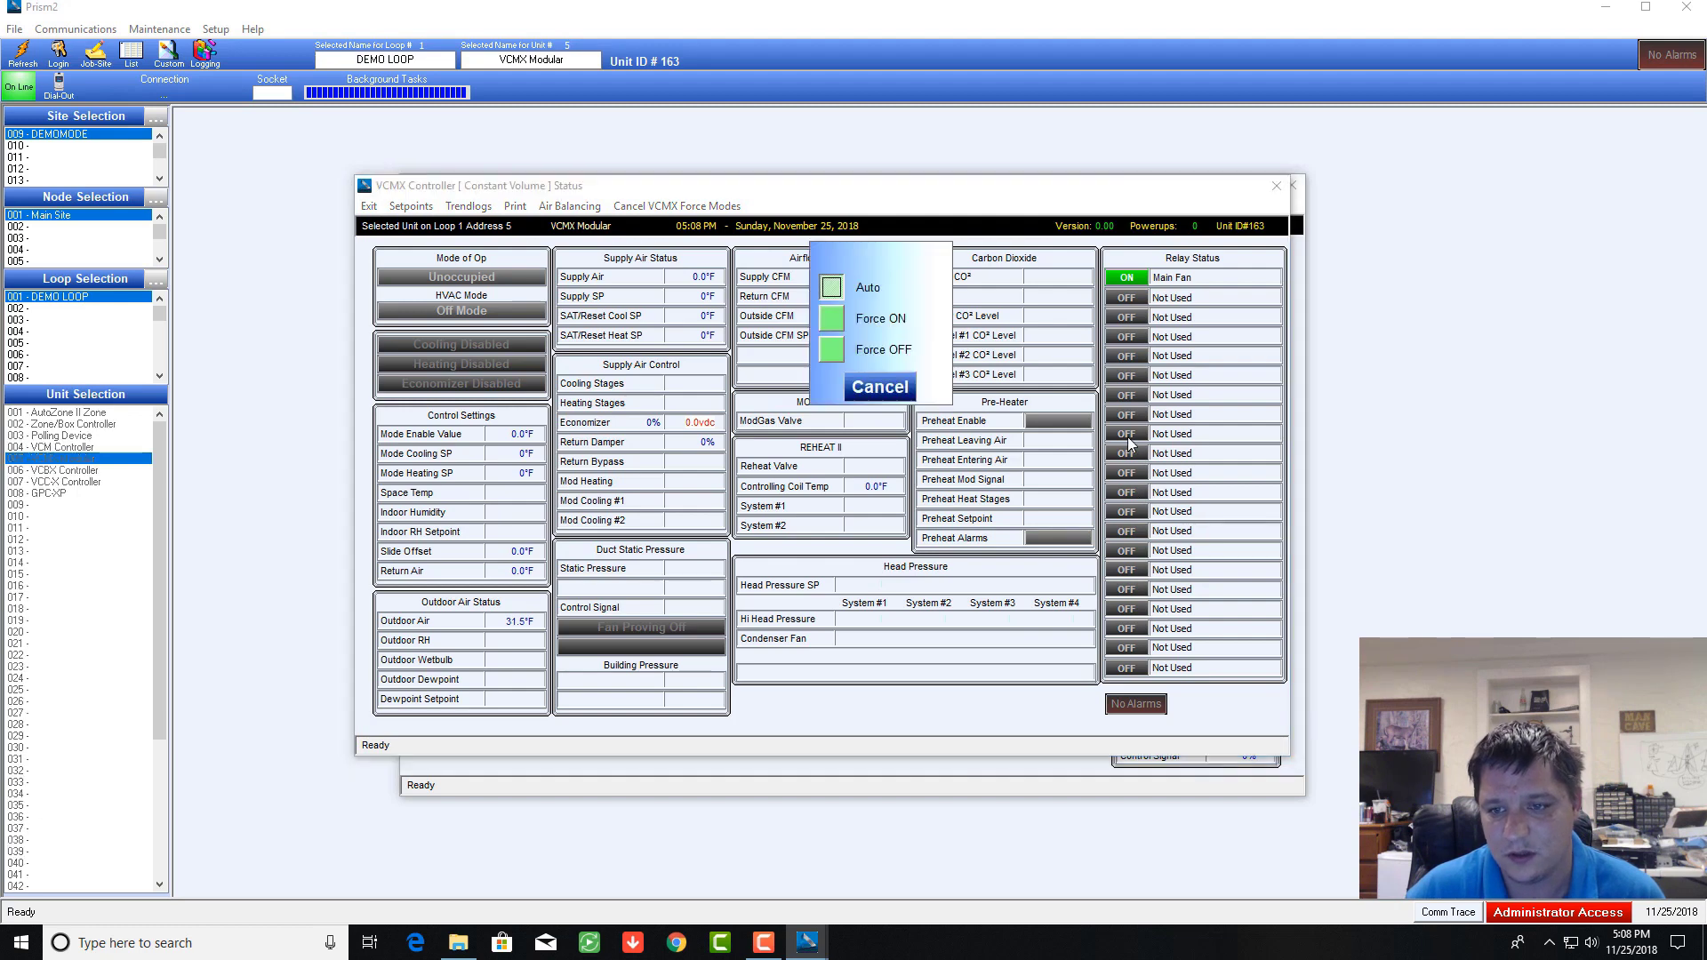
pyautogui.click(834, 320)
pyautogui.click(1125, 414)
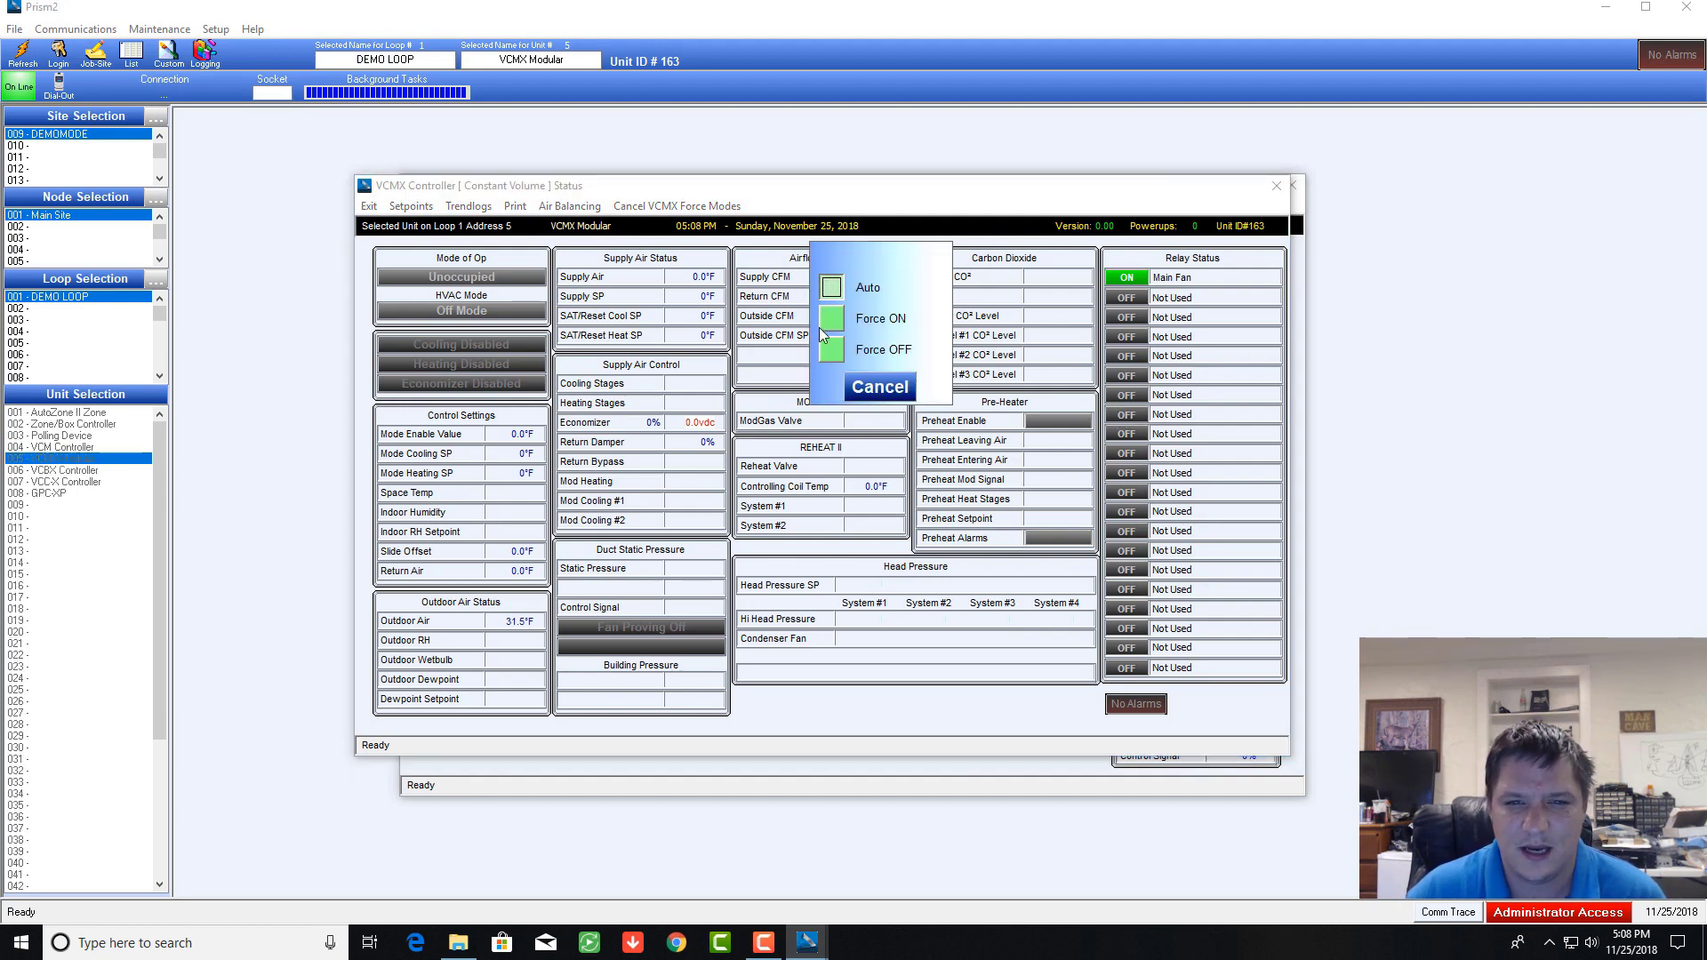
pyautogui.click(832, 327)
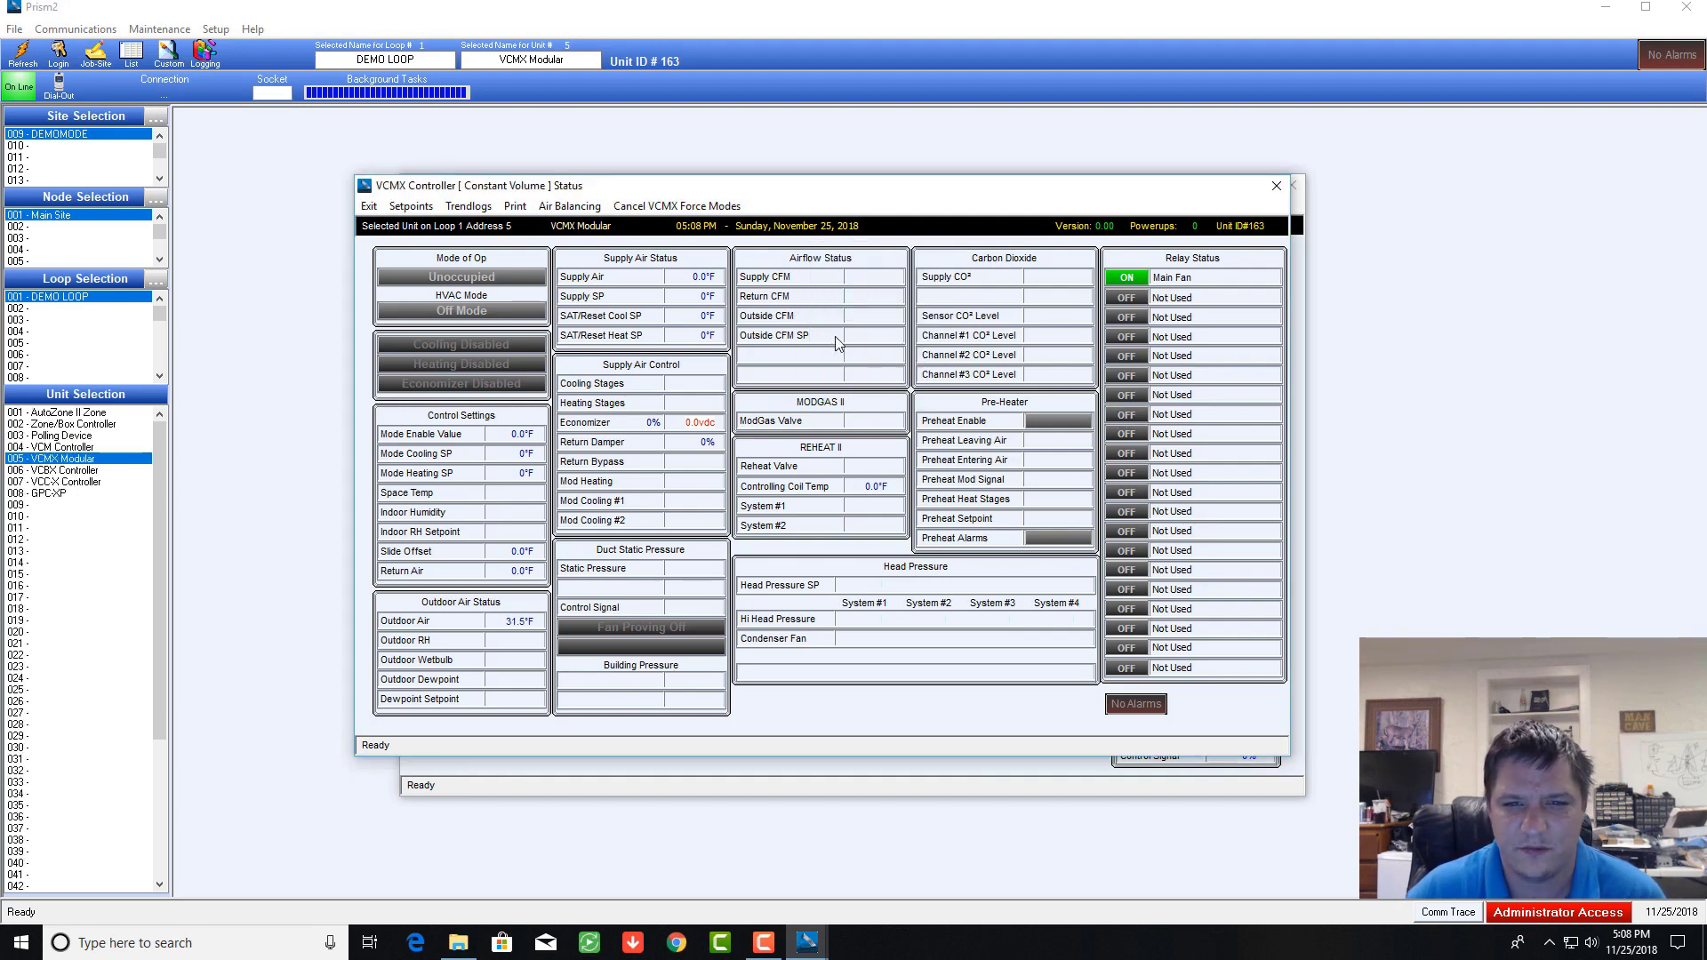
# Step: Cancel all VCMX output force modes and keep Air Balancing in Normal Operation
pyautogui.click(663, 207)
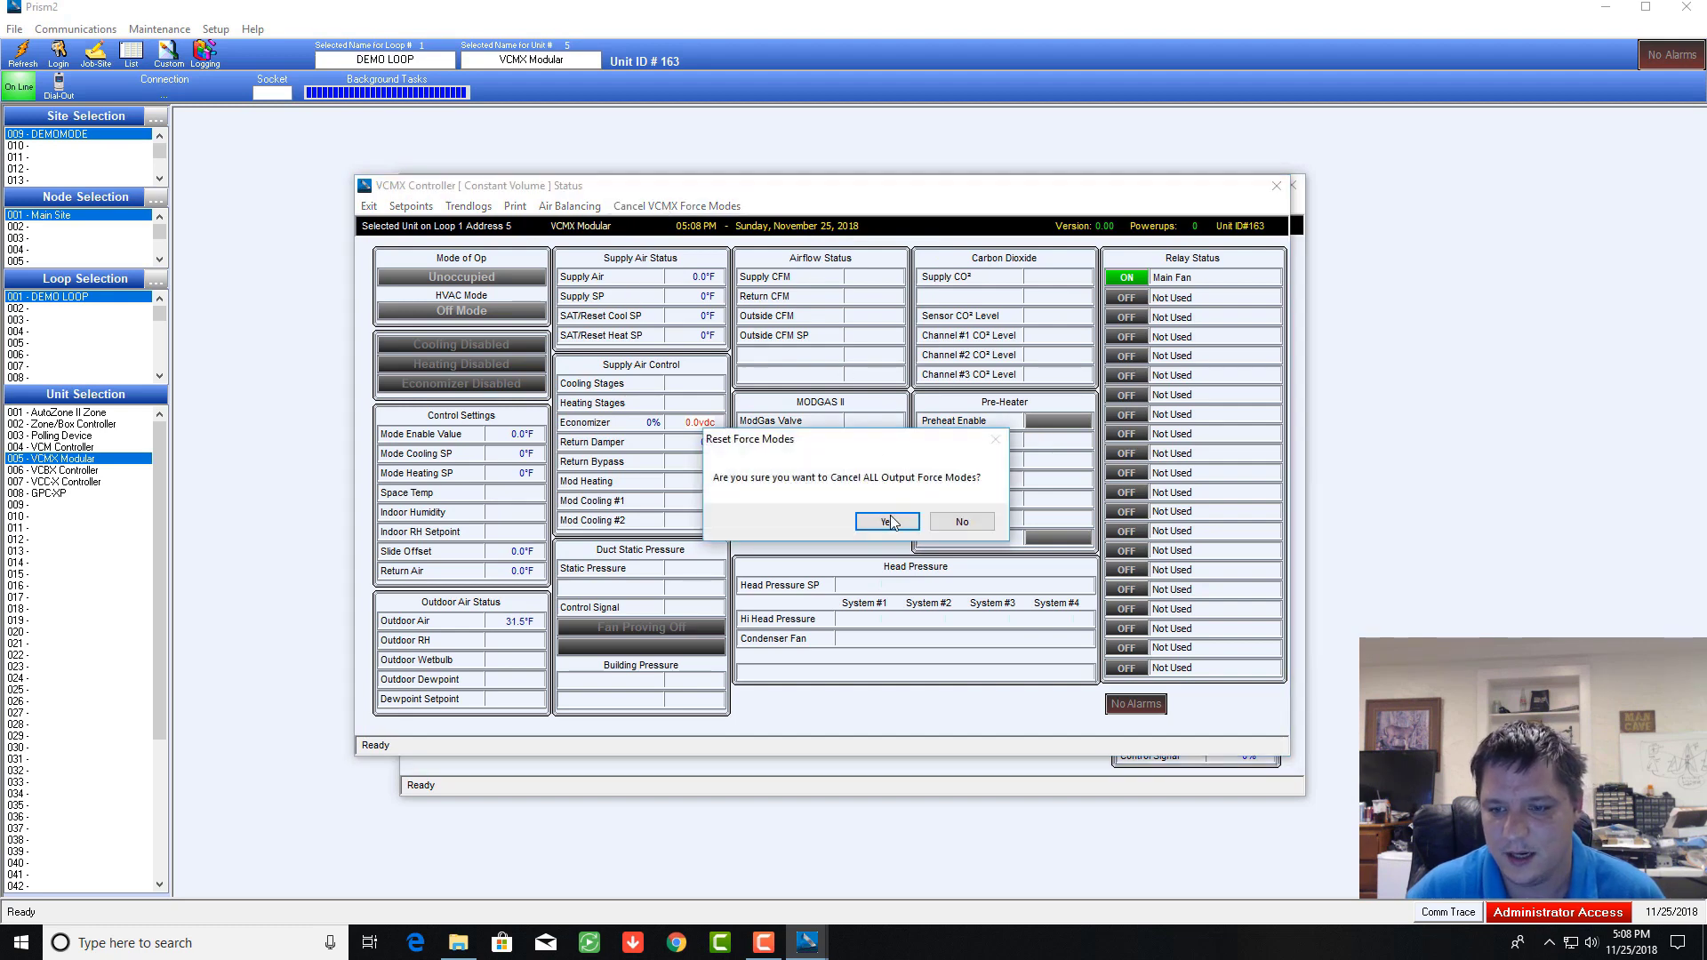
pyautogui.click(887, 522)
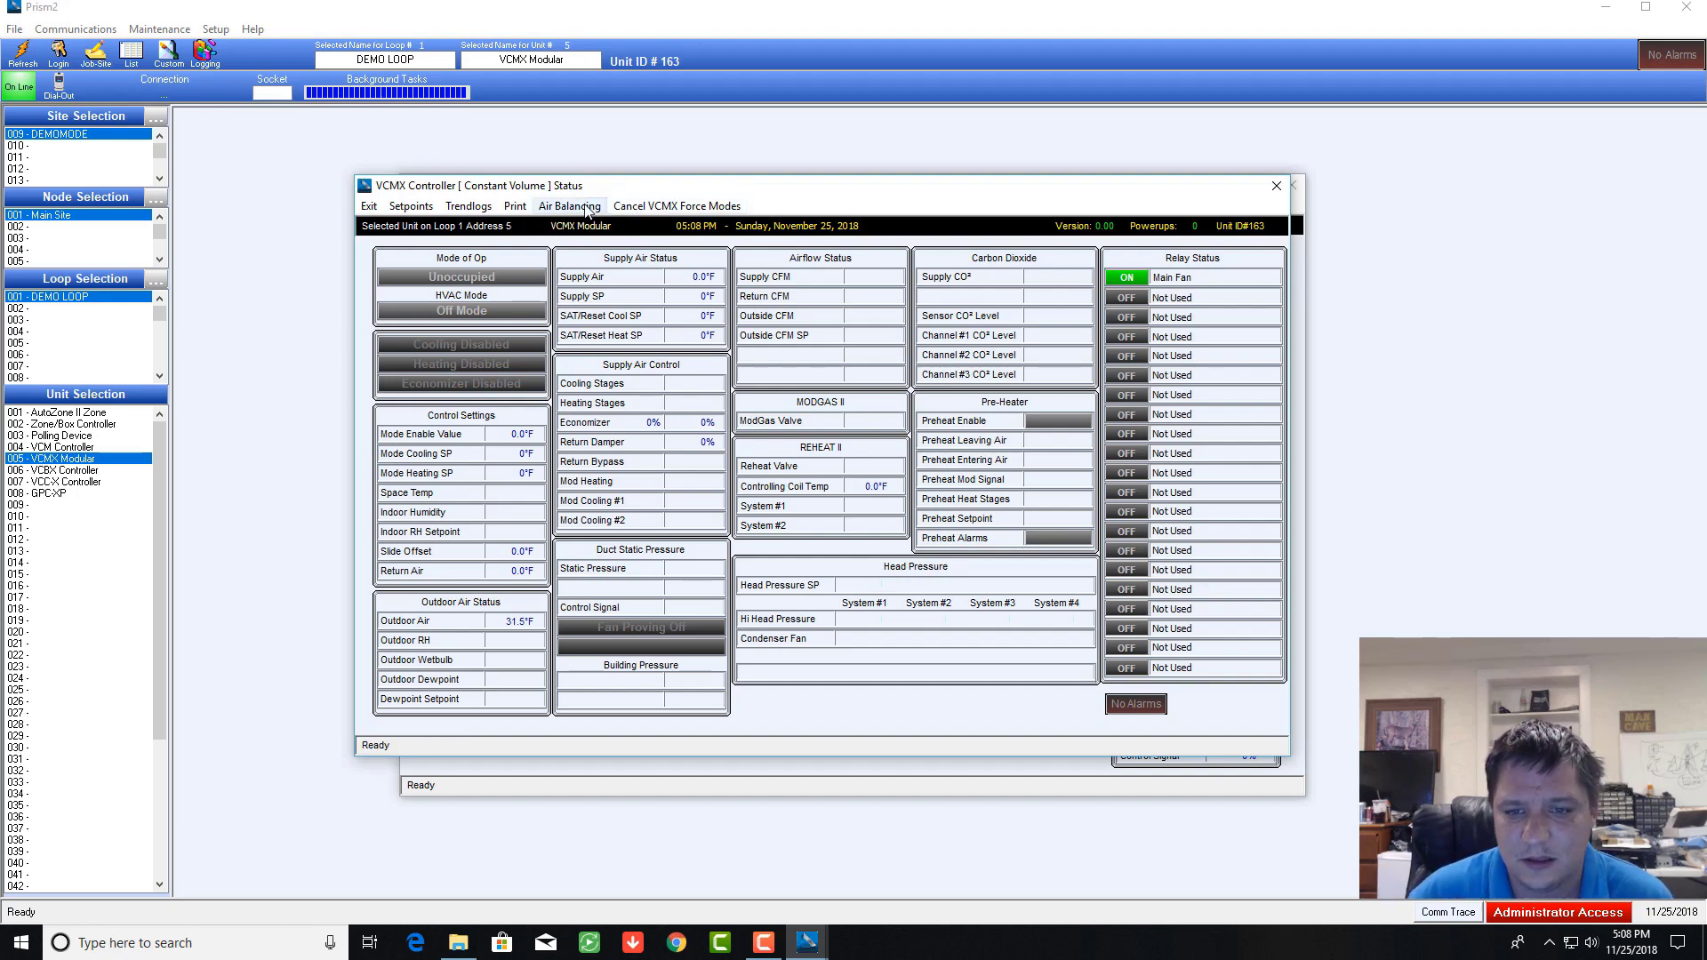
pyautogui.click(587, 207)
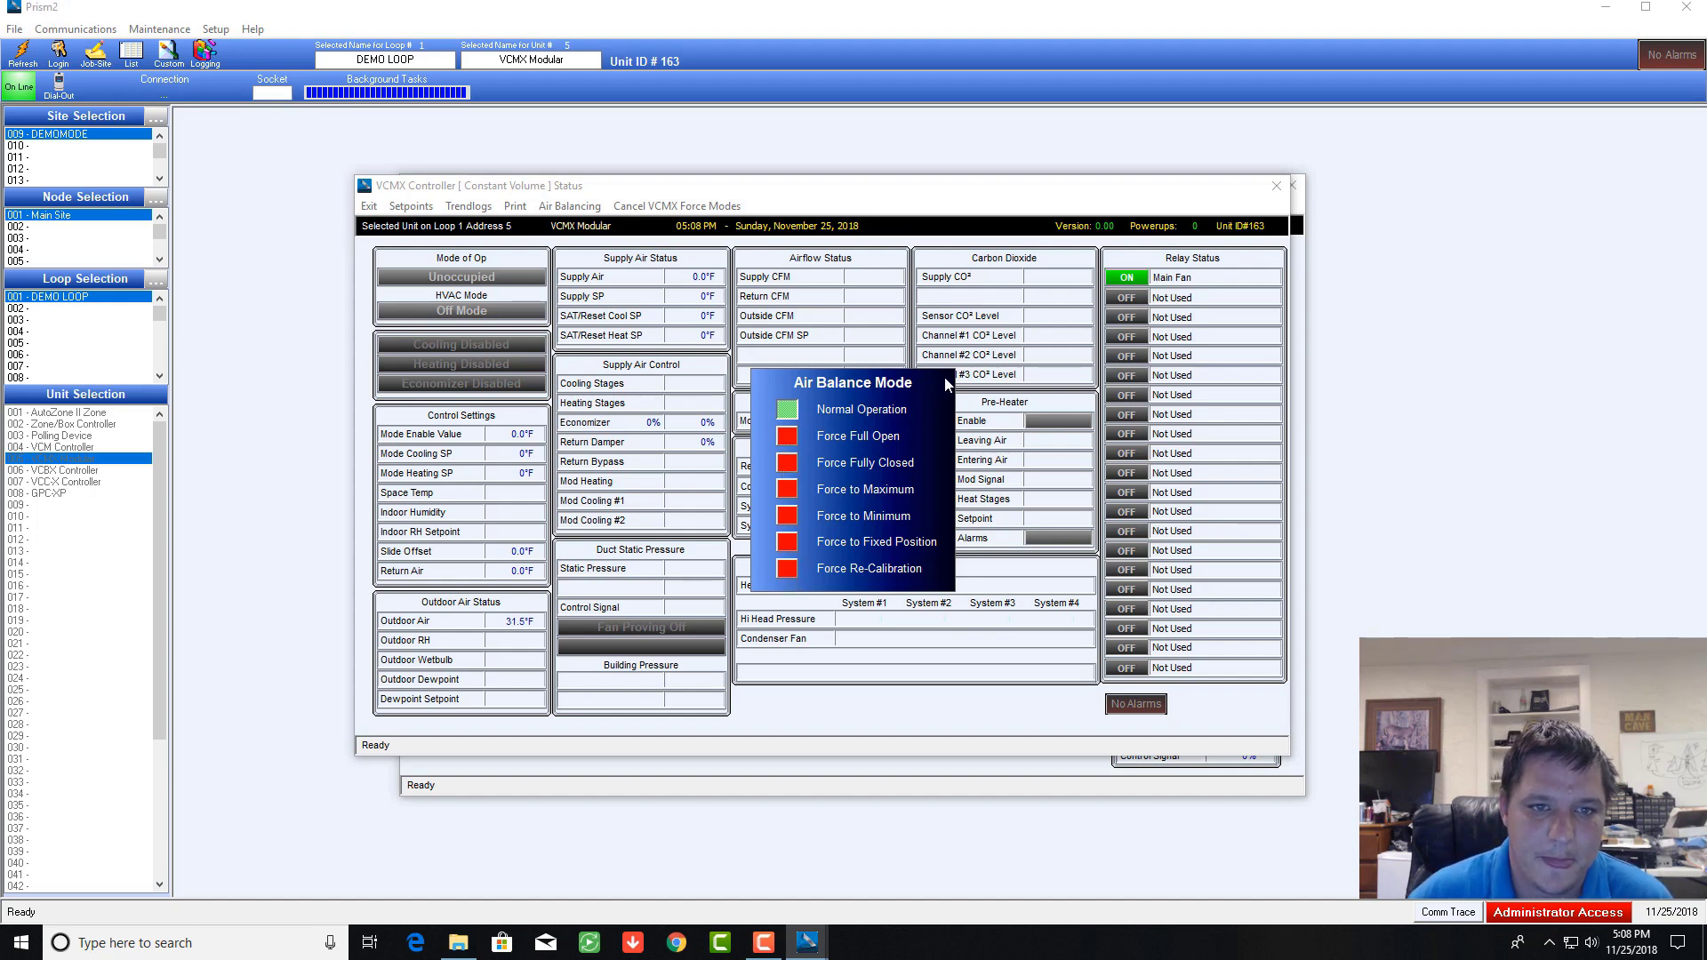
pyautogui.click(787, 410)
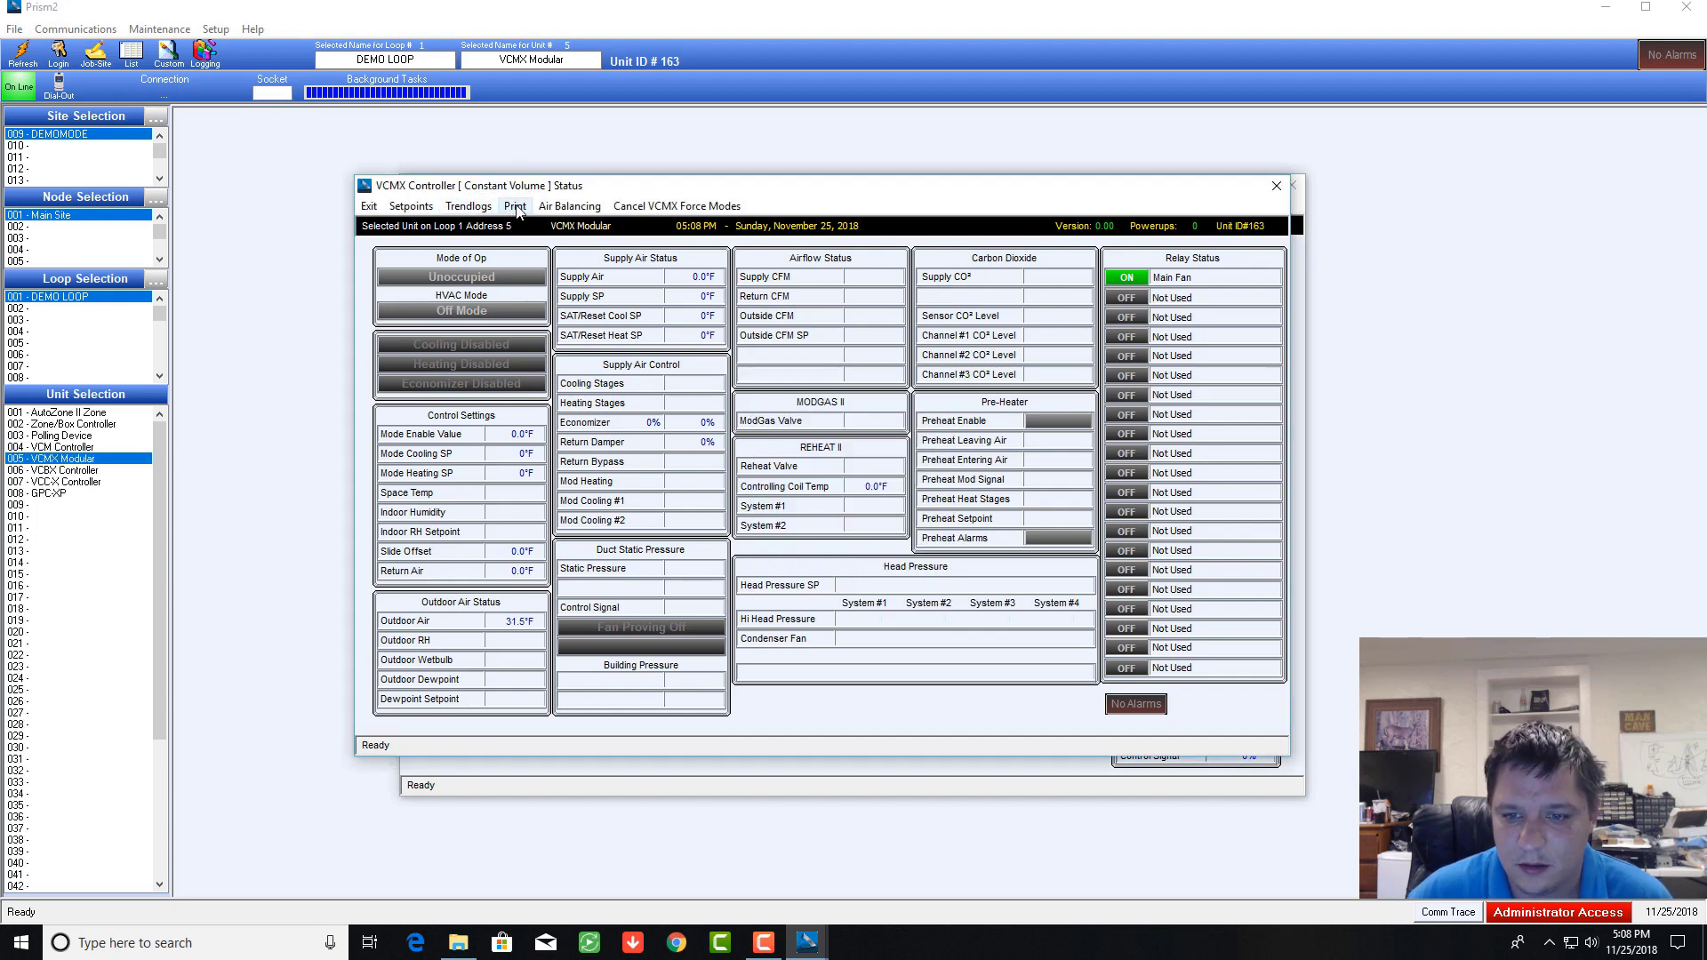
pyautogui.click(515, 206)
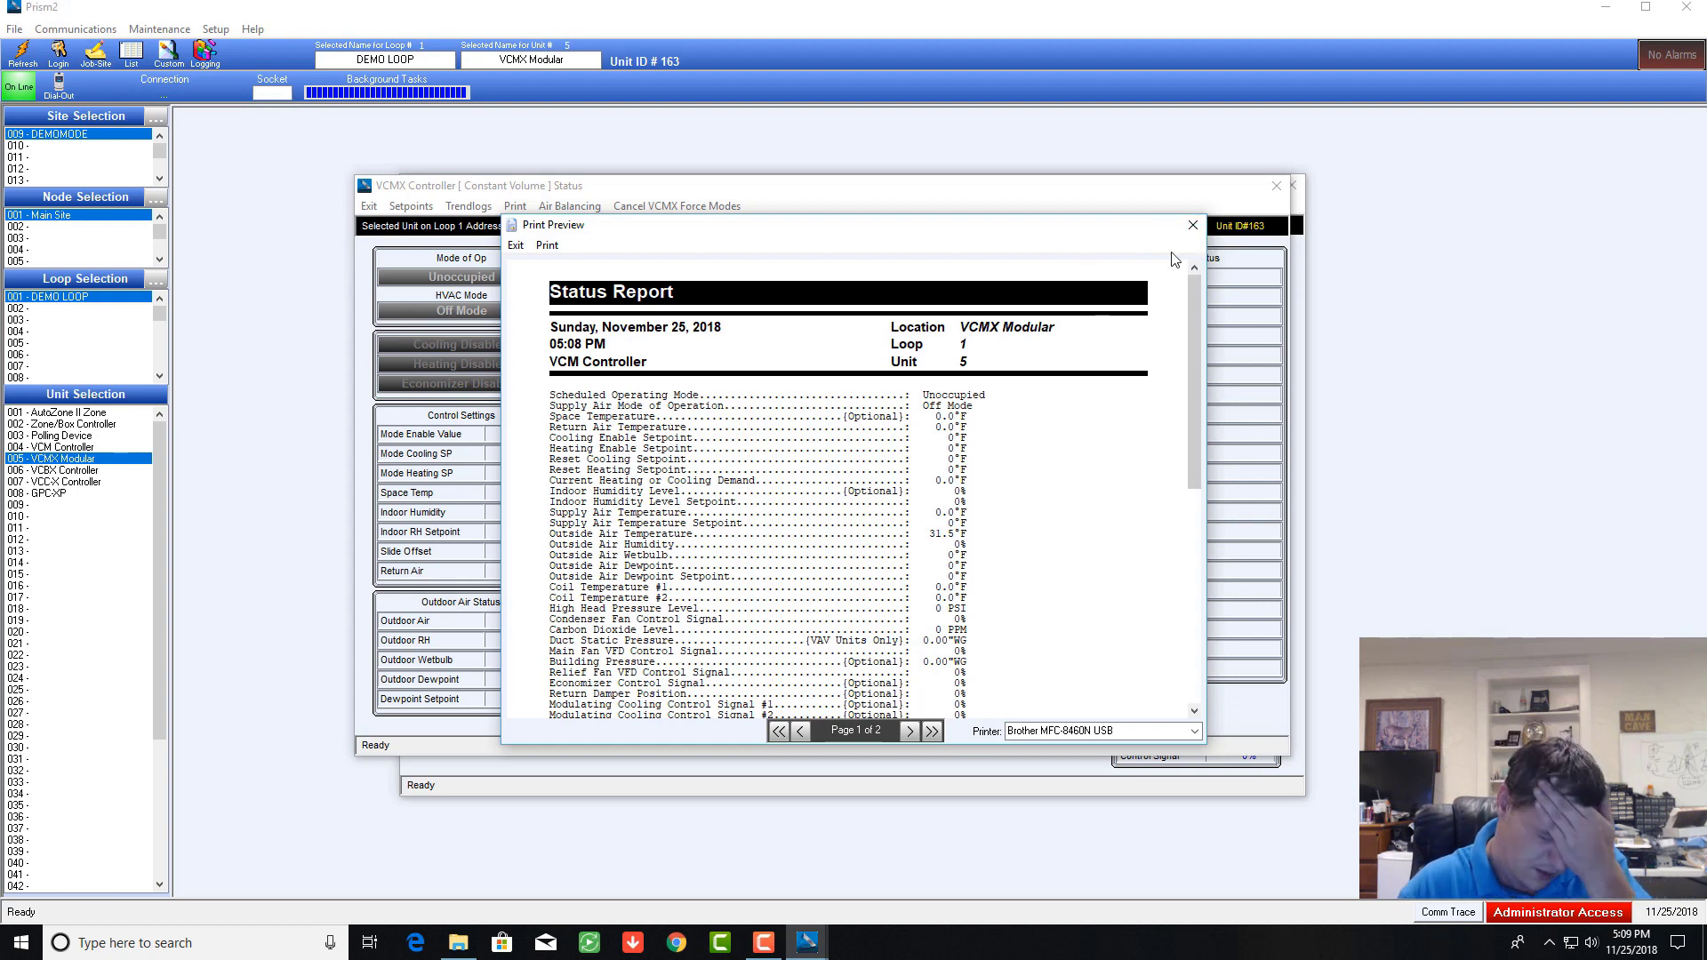
pyautogui.click(1185, 225)
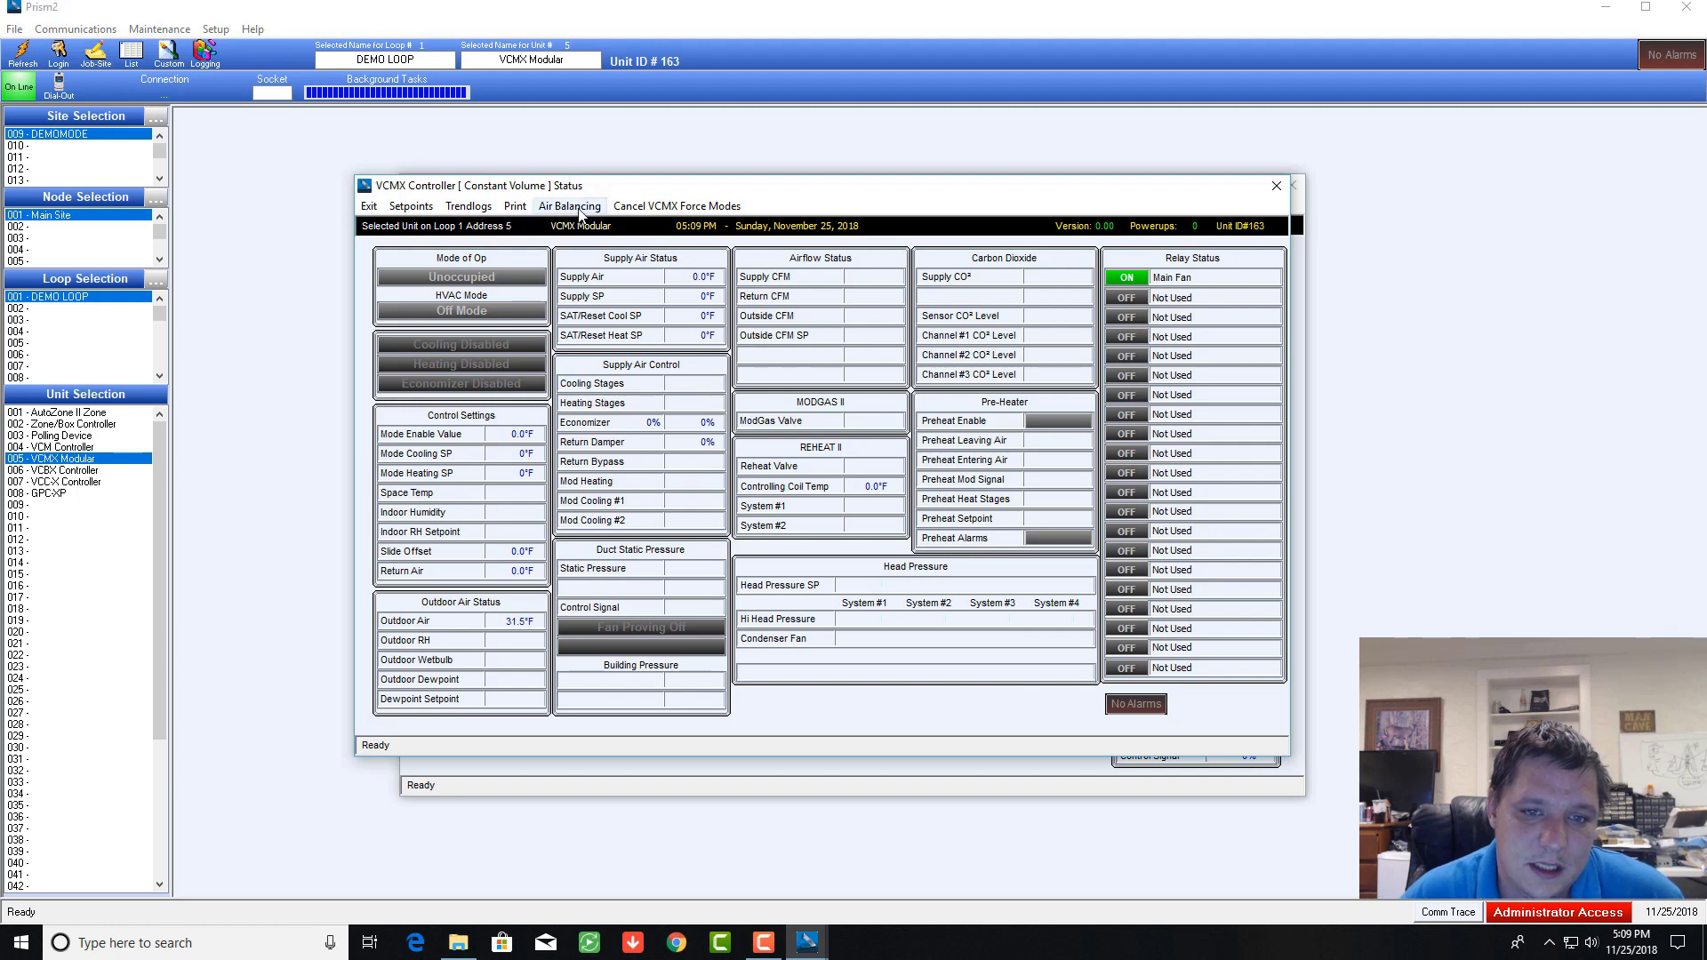
# Step: Check the trend logs, then open VCMX Controller Setpoints on the static pressure, delays and miscellaneous pages
pyautogui.click(468, 206)
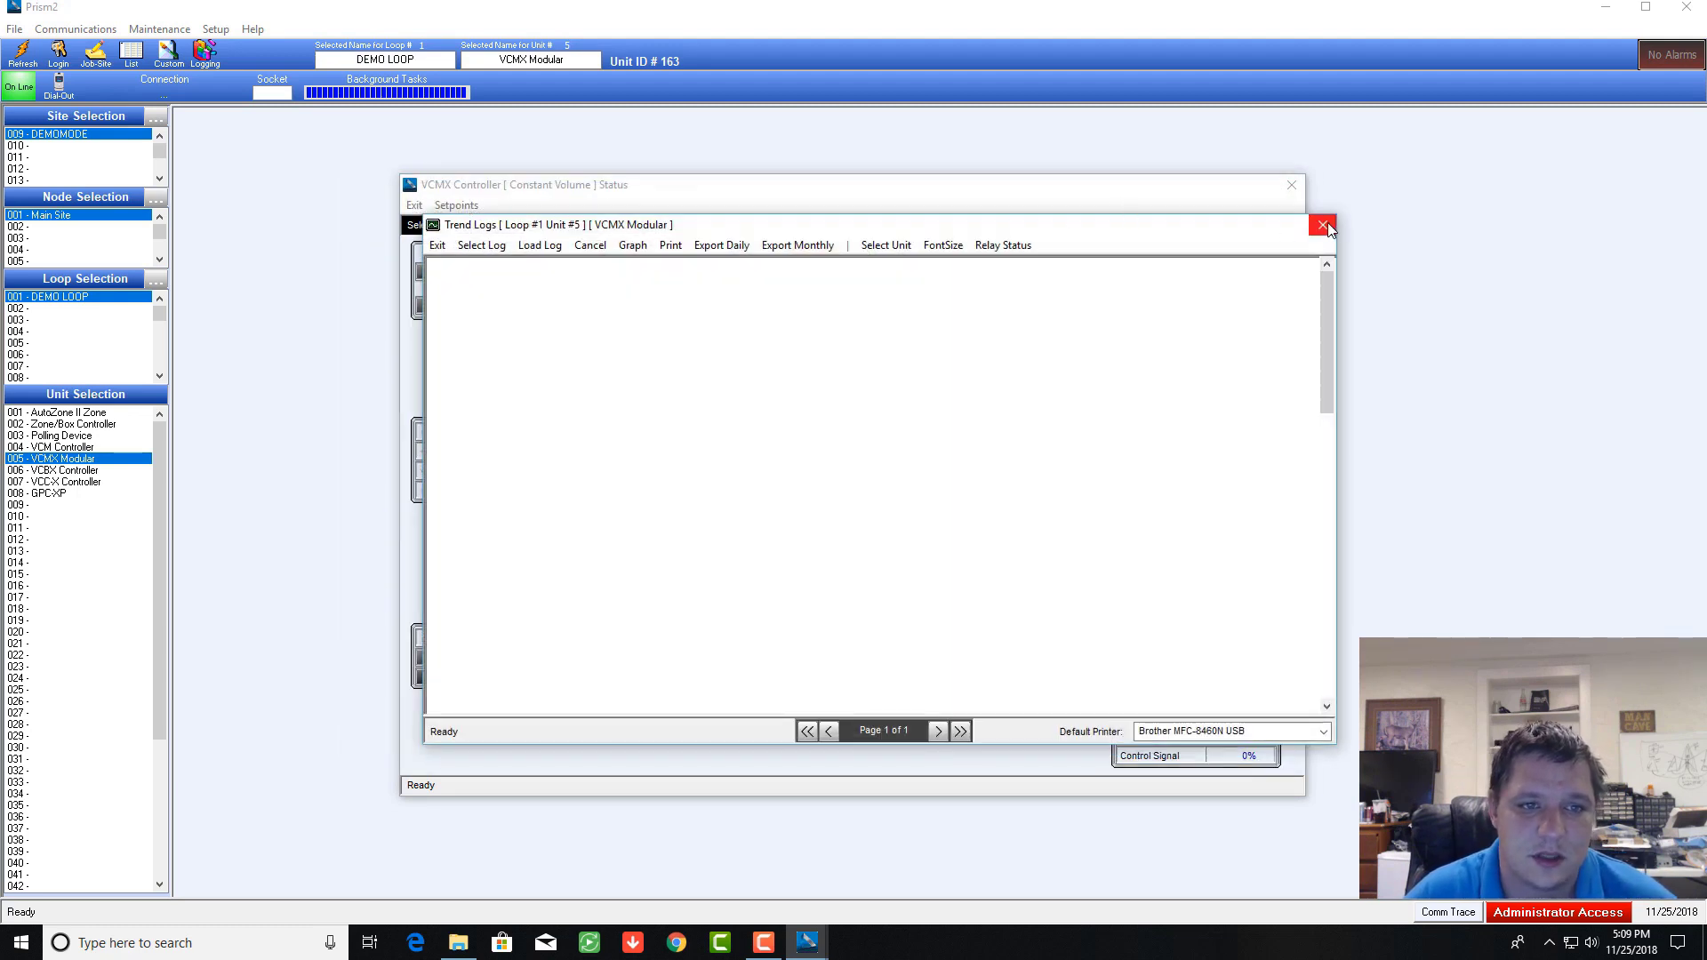
pyautogui.click(1323, 225)
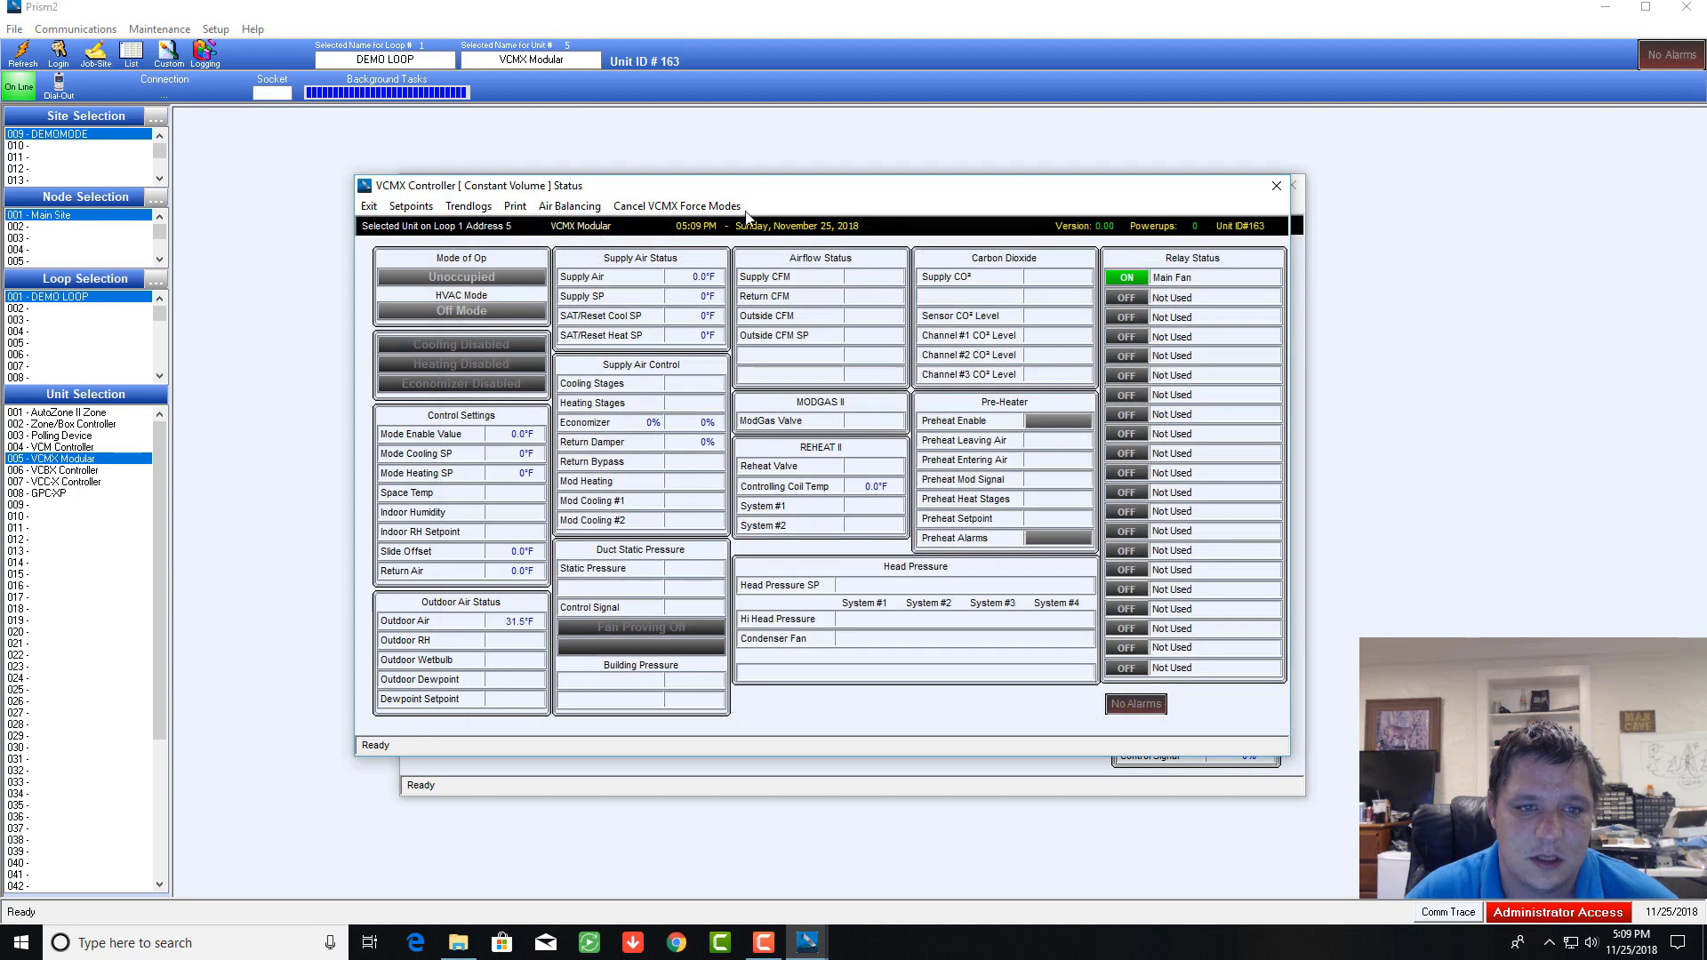
pyautogui.click(408, 207)
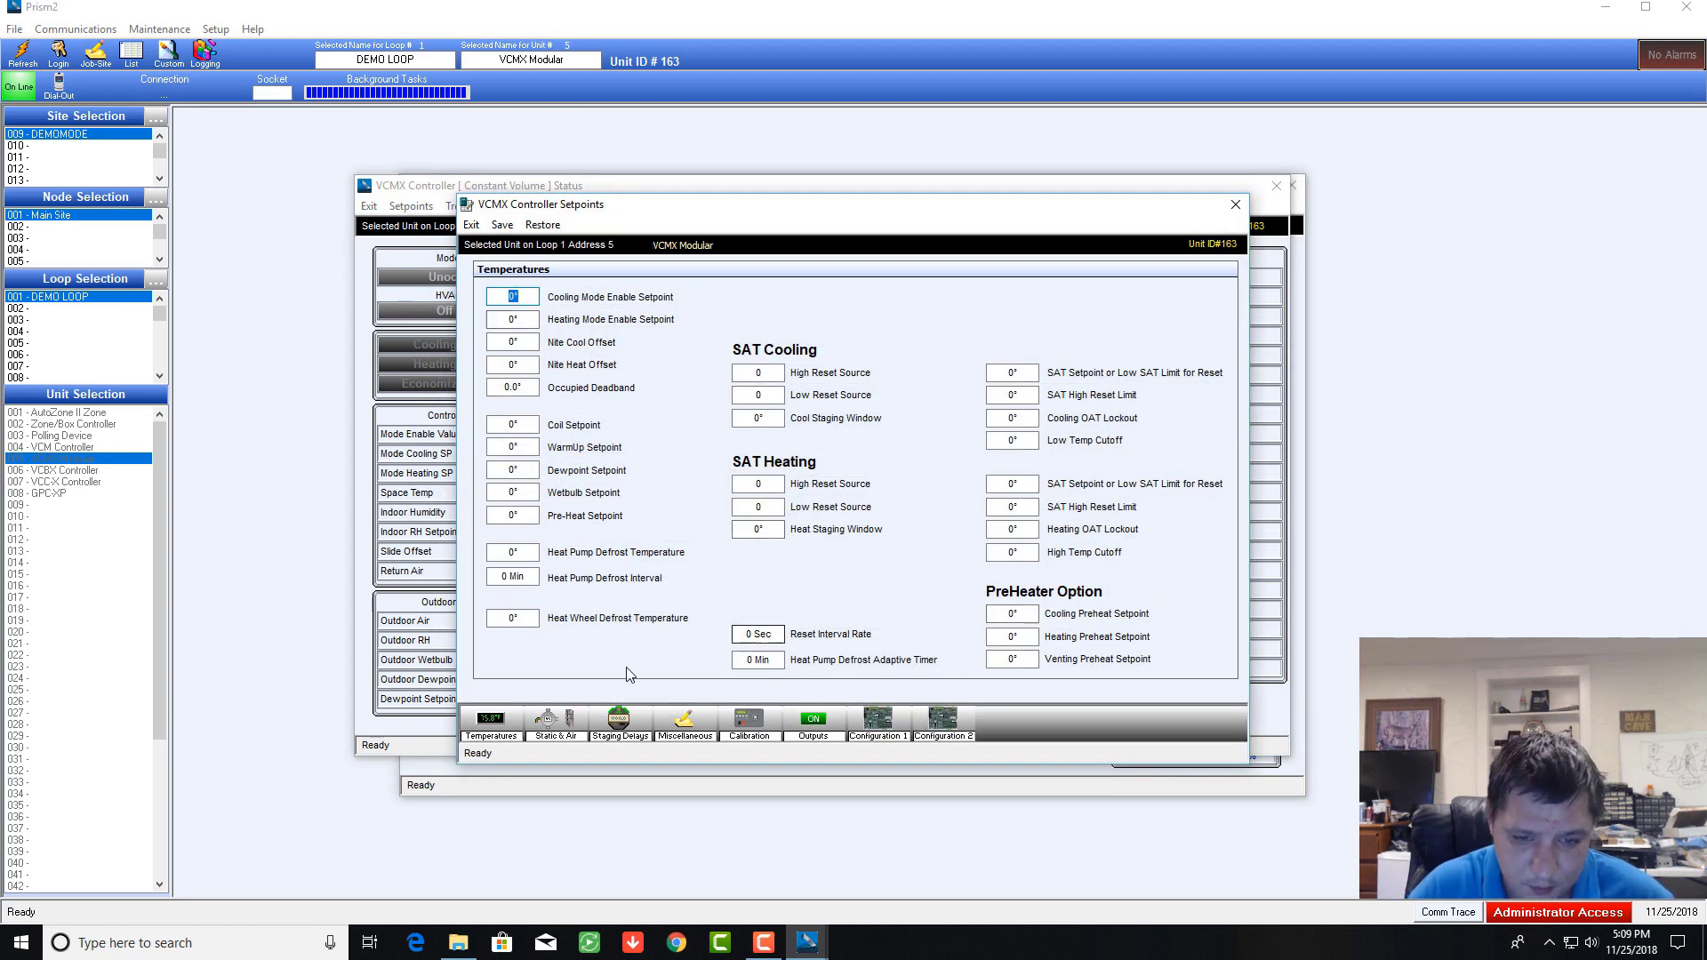
pyautogui.click(557, 724)
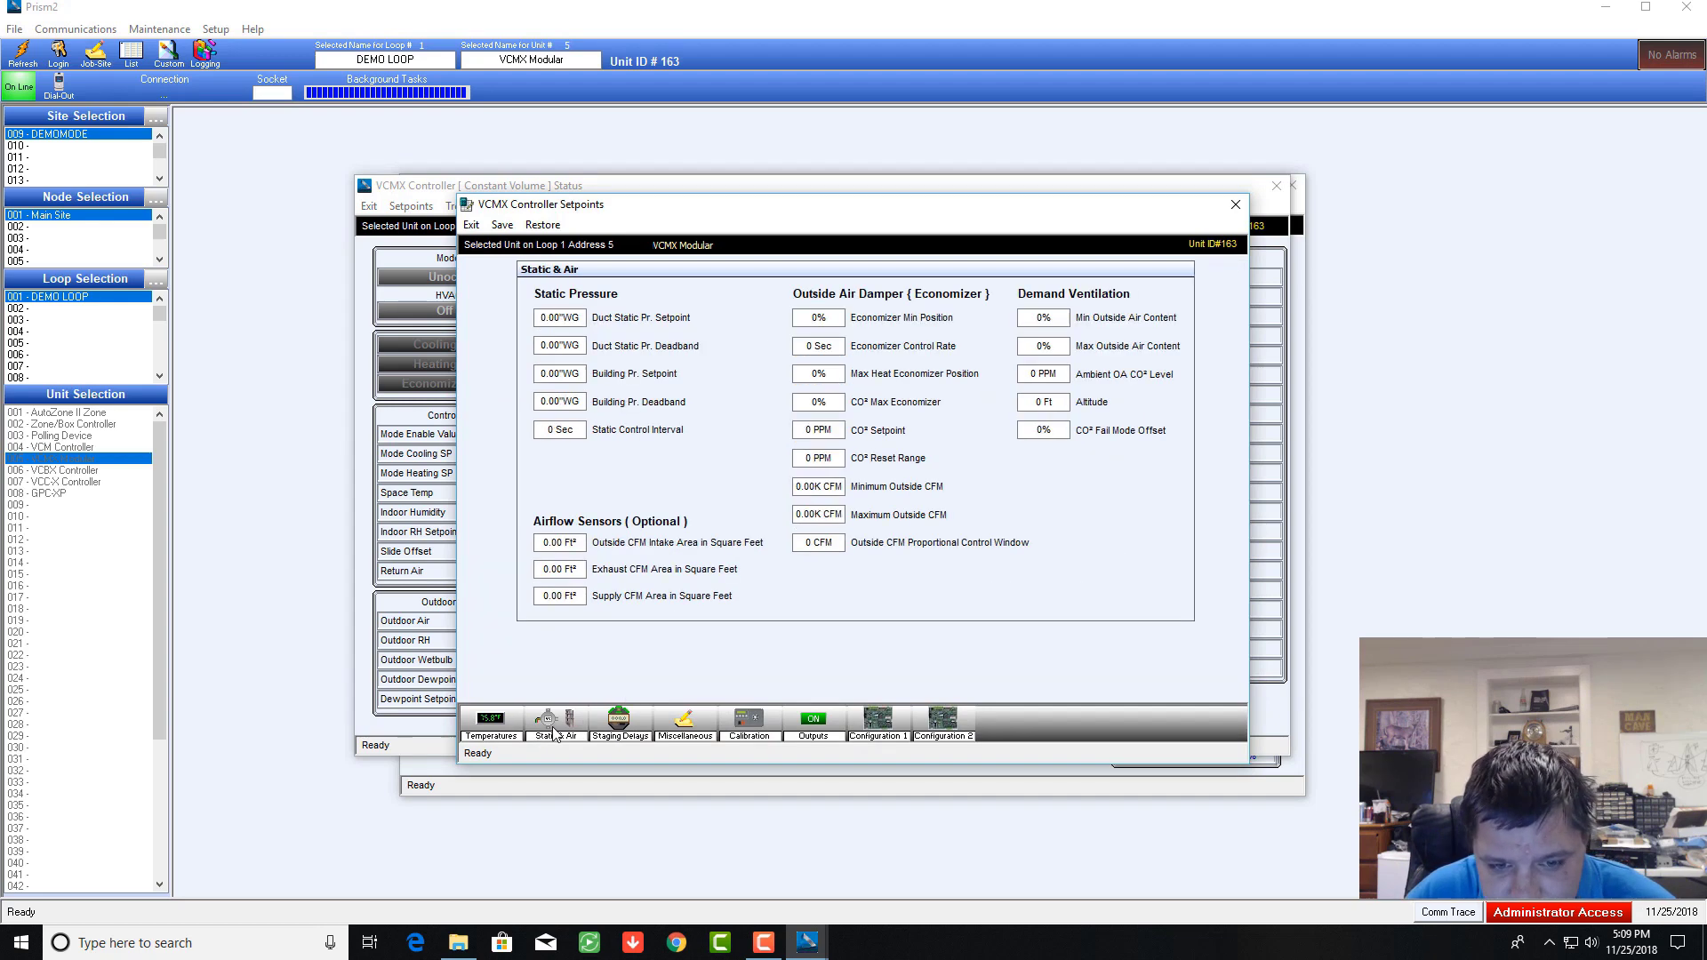
pyautogui.click(622, 724)
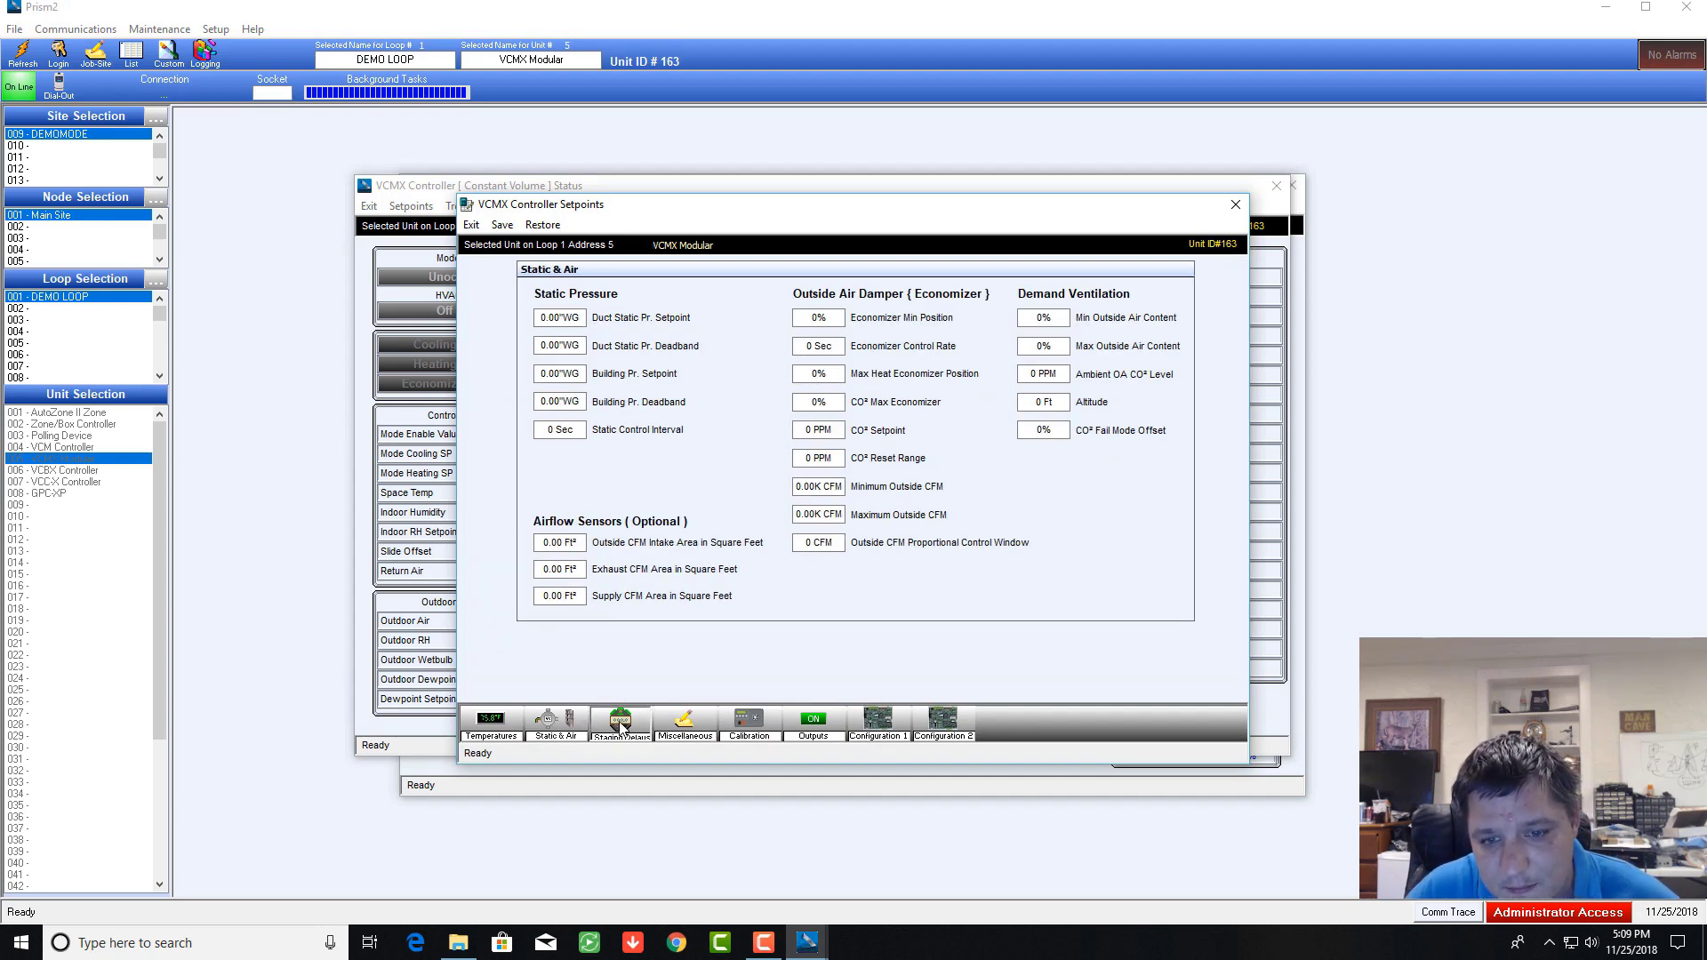
pyautogui.click(690, 725)
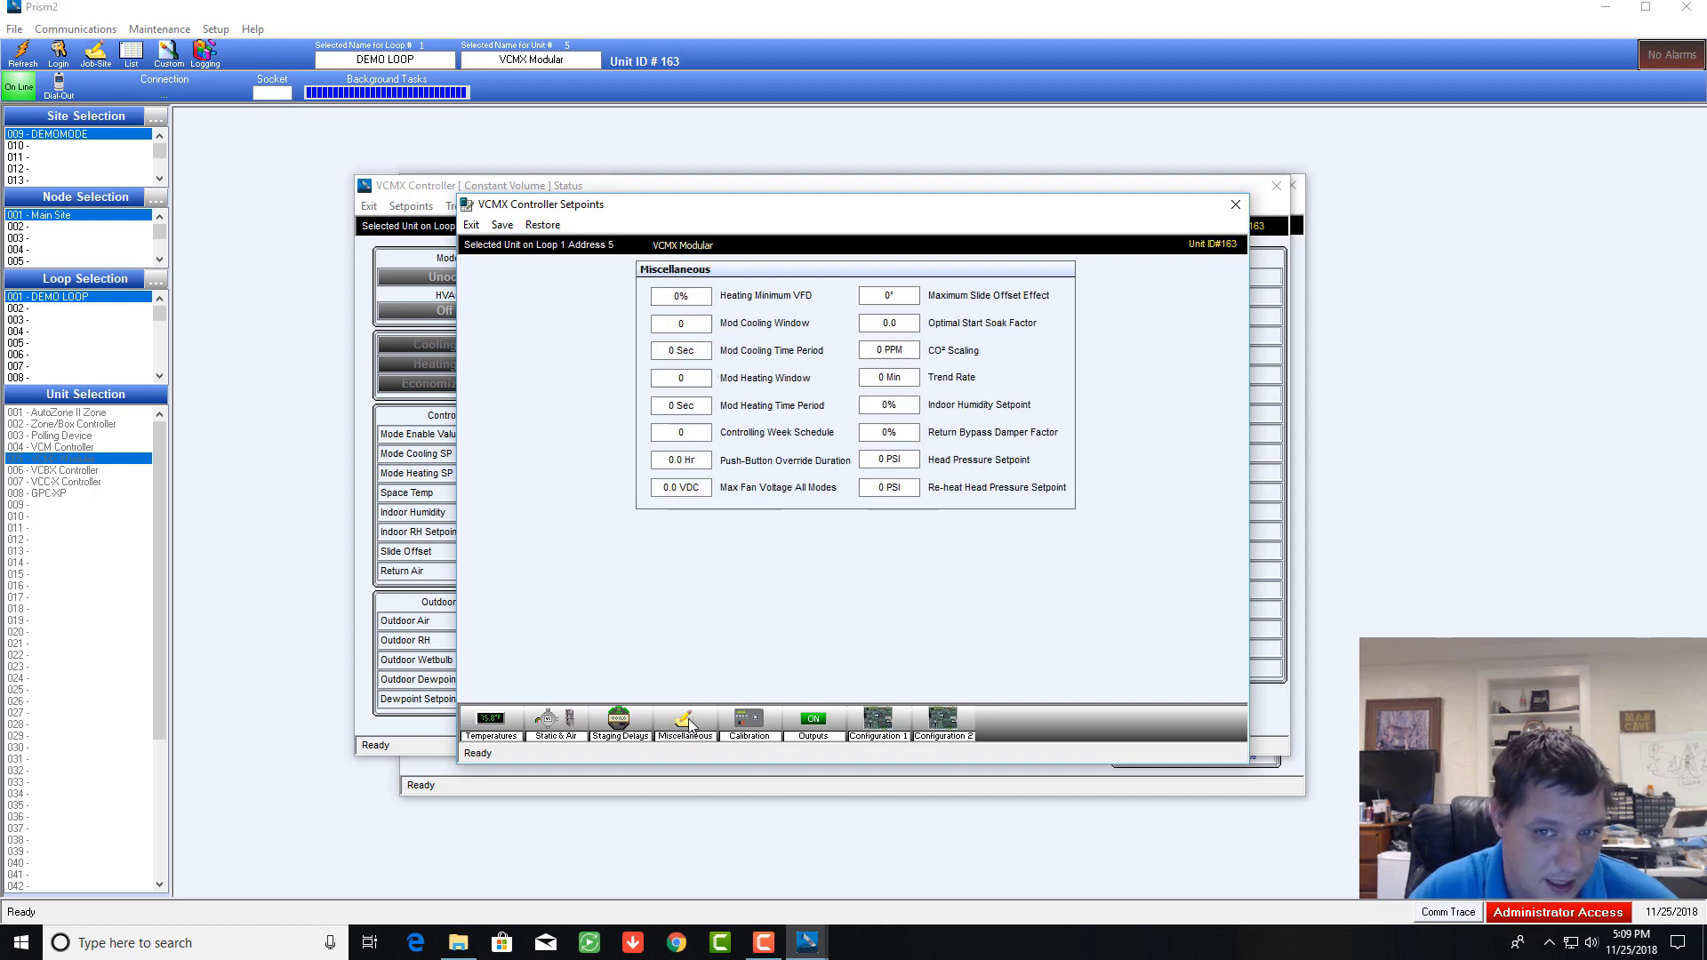
# Step: Review the calibration, relay output and Configuration Page #2 setpoints, ending on Configuration Page #1
pyautogui.click(747, 724)
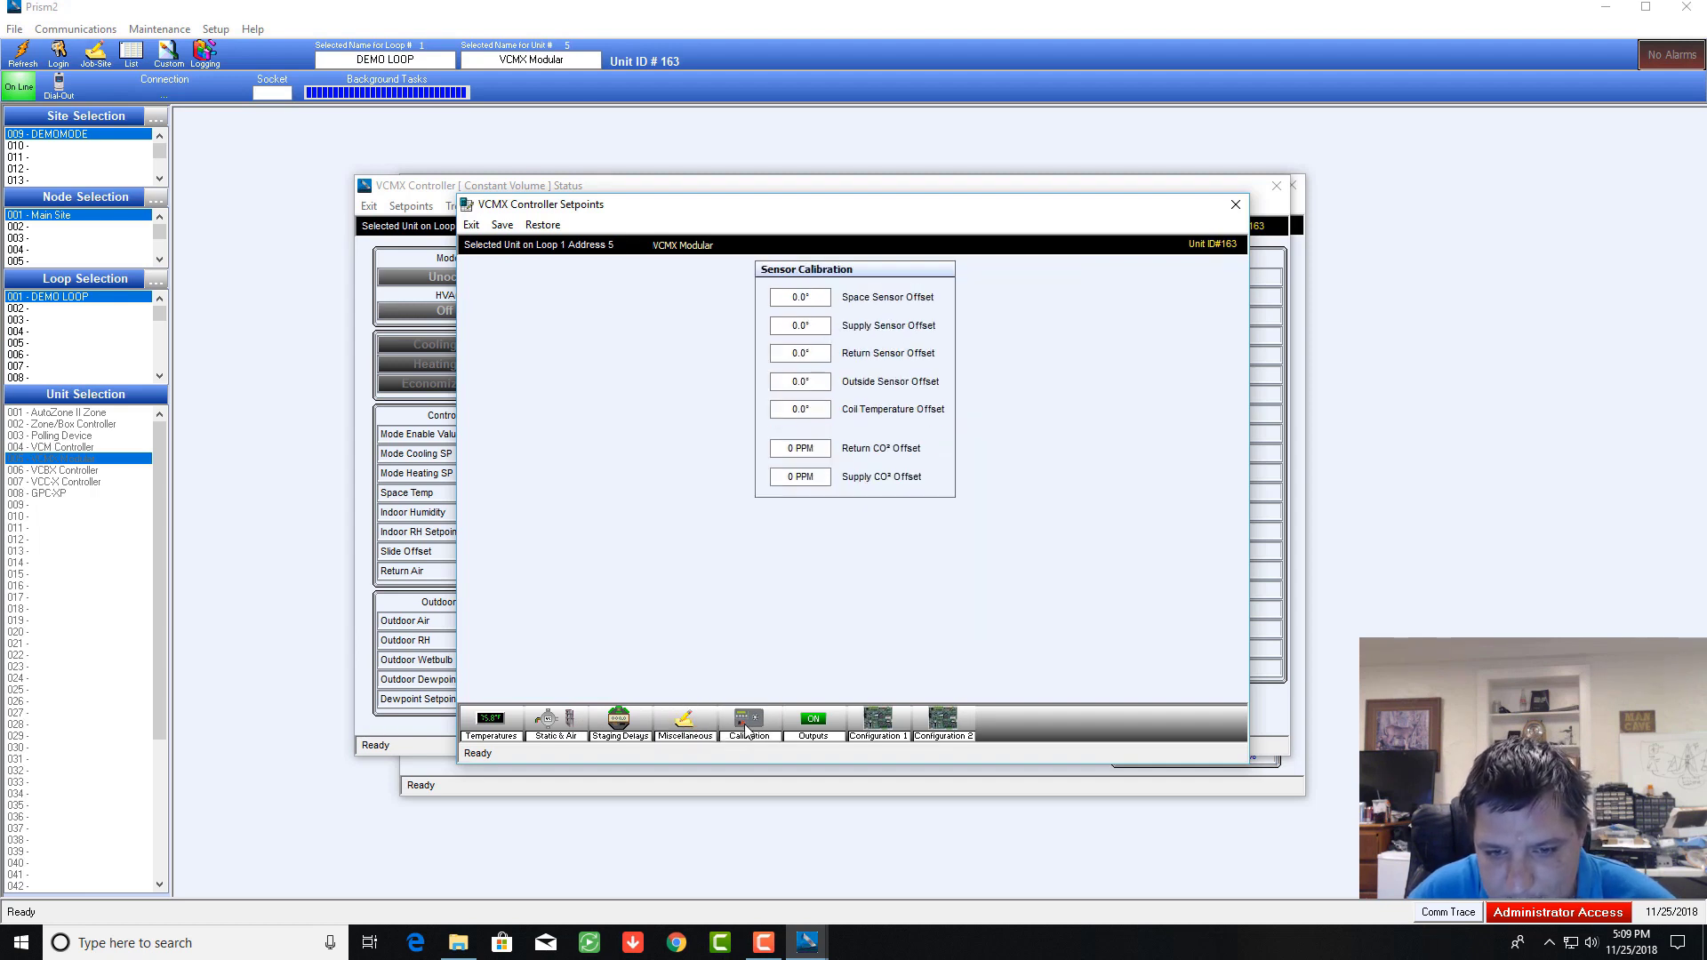
pyautogui.click(825, 725)
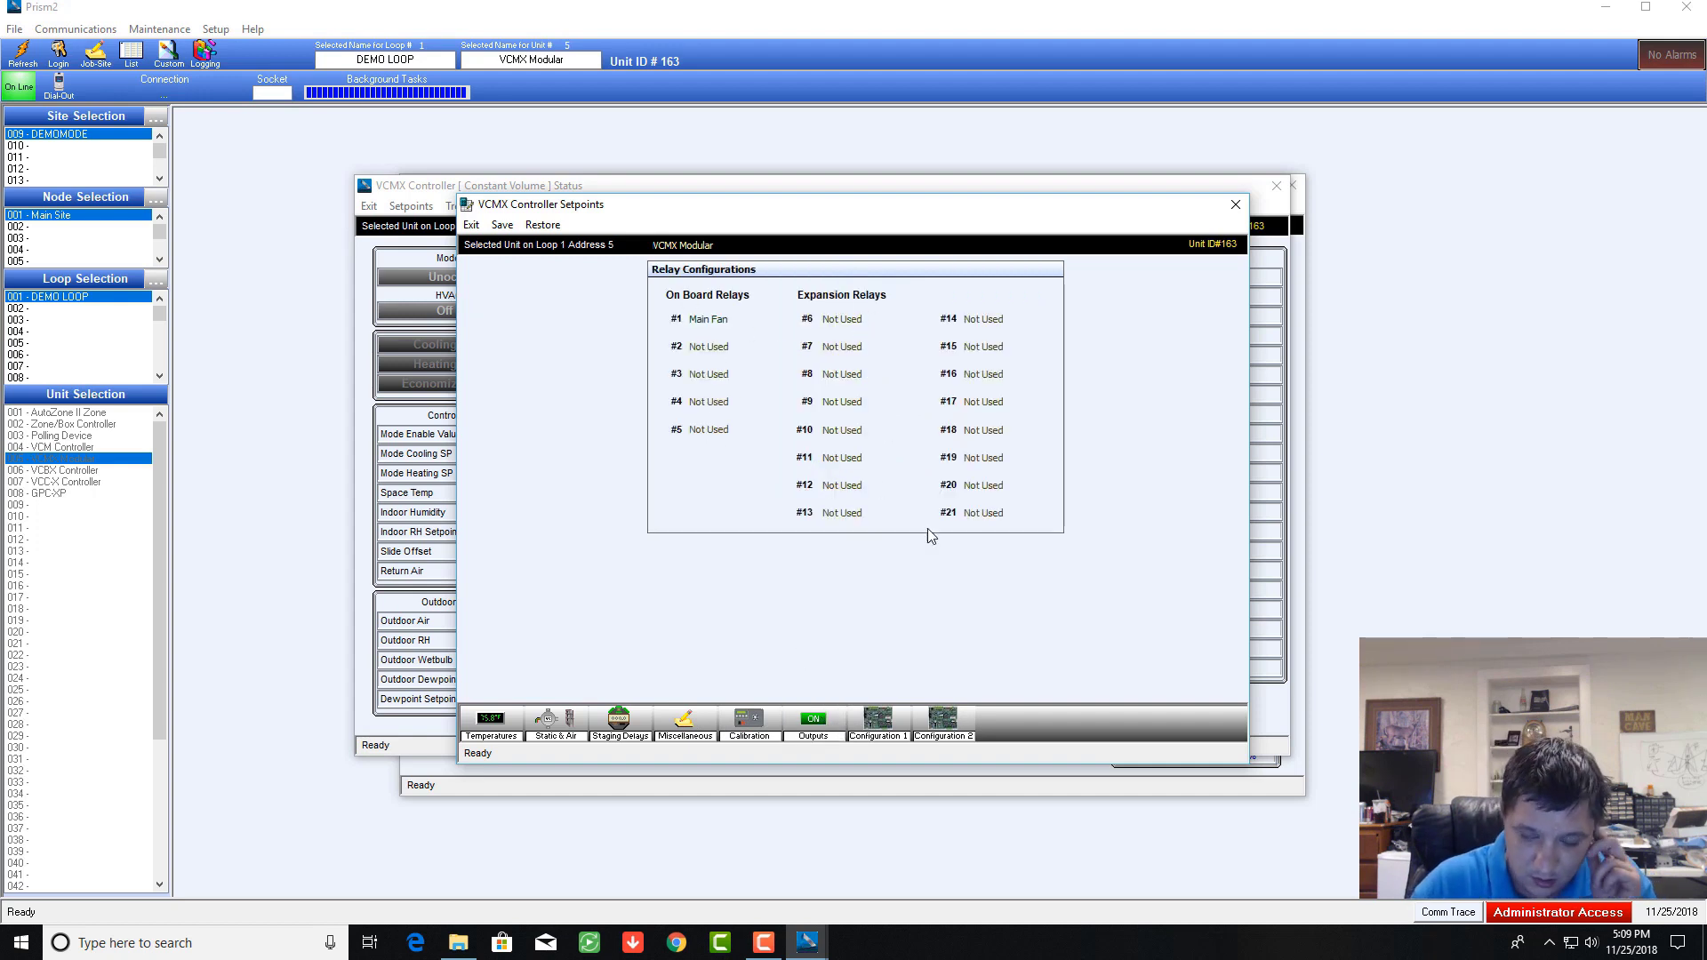
pyautogui.click(878, 725)
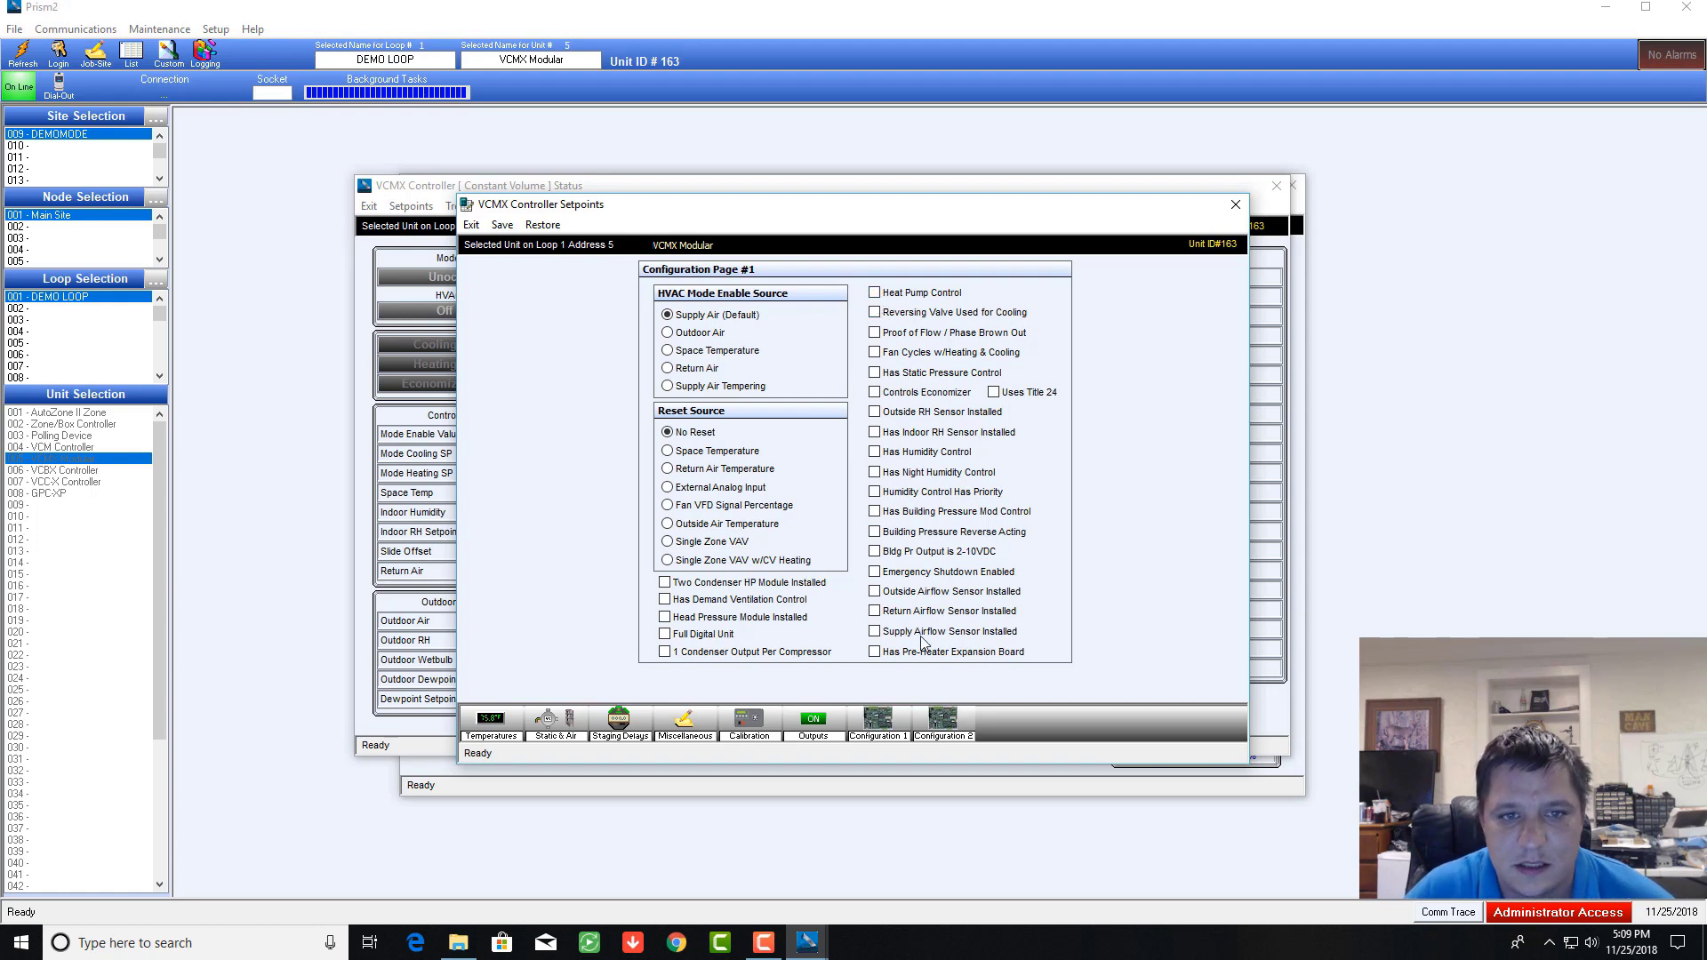
pyautogui.click(960, 727)
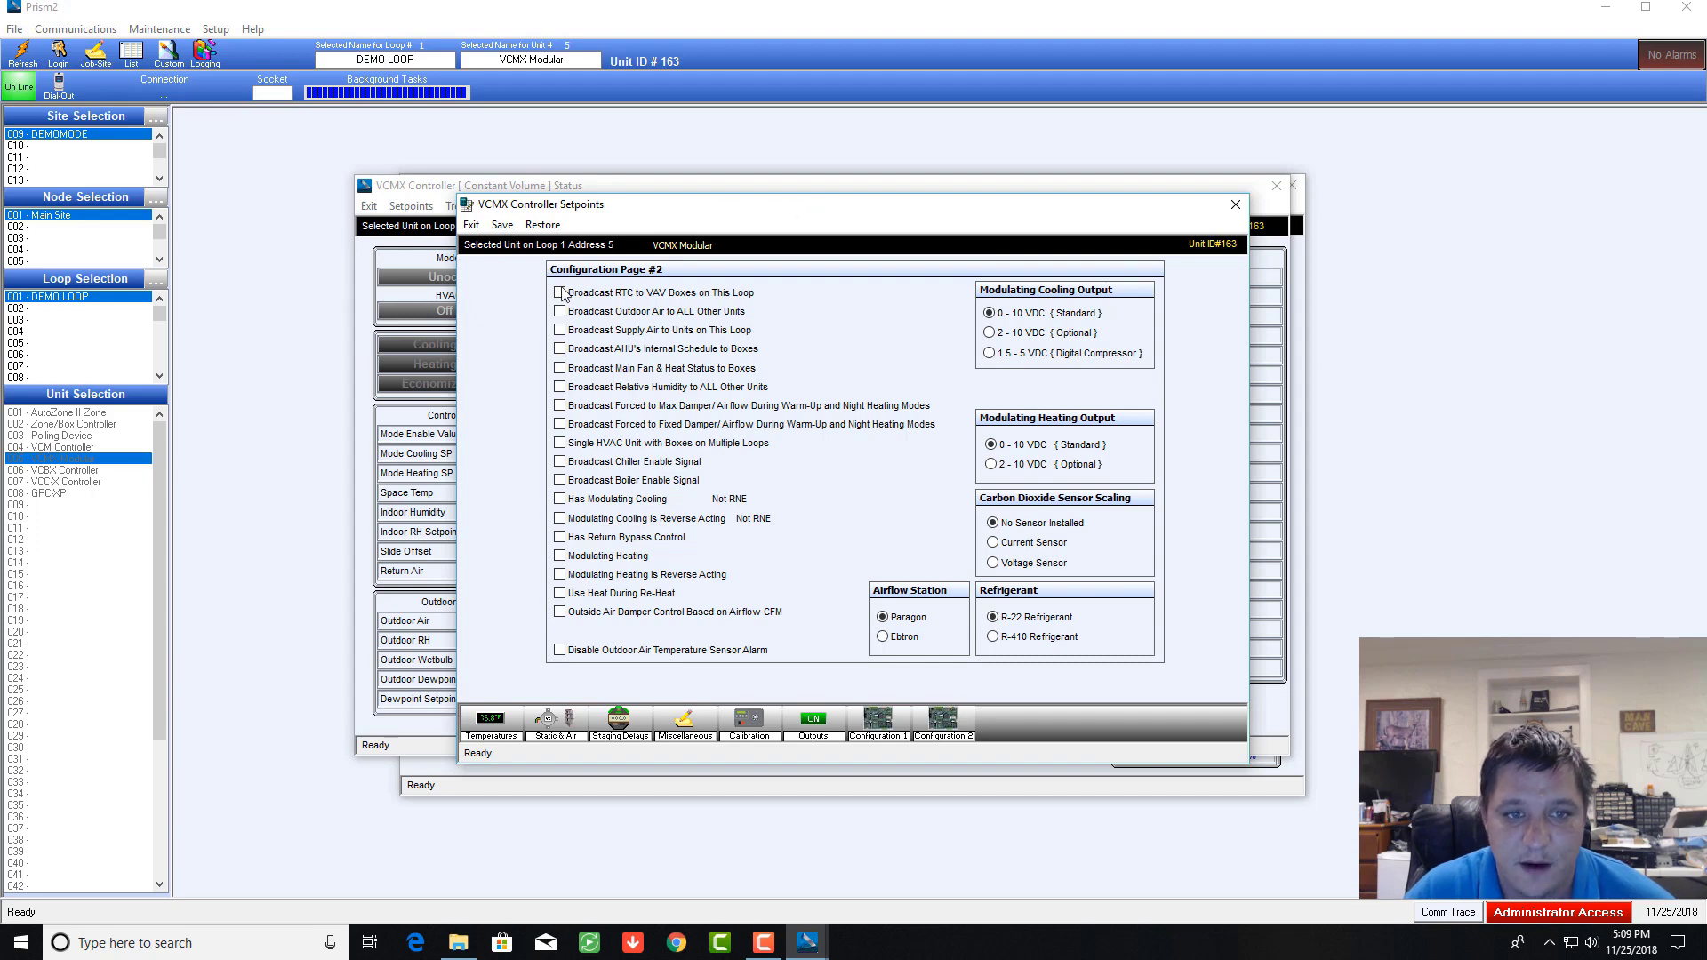
pyautogui.click(876, 727)
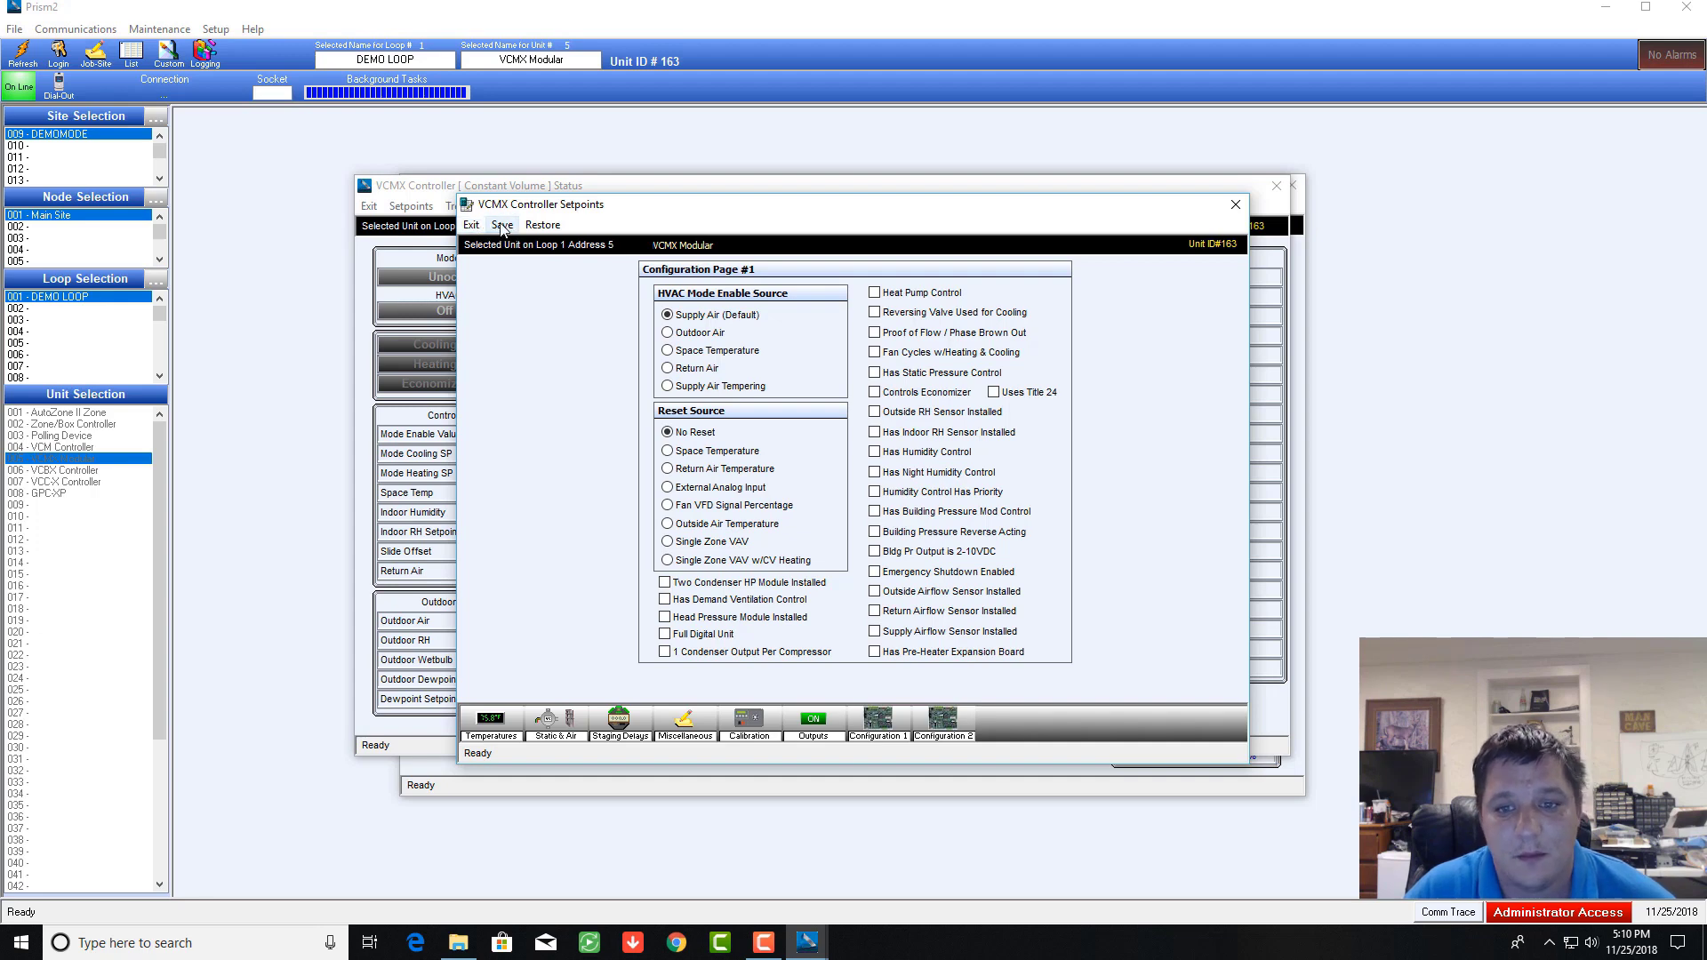
pyautogui.click(503, 226)
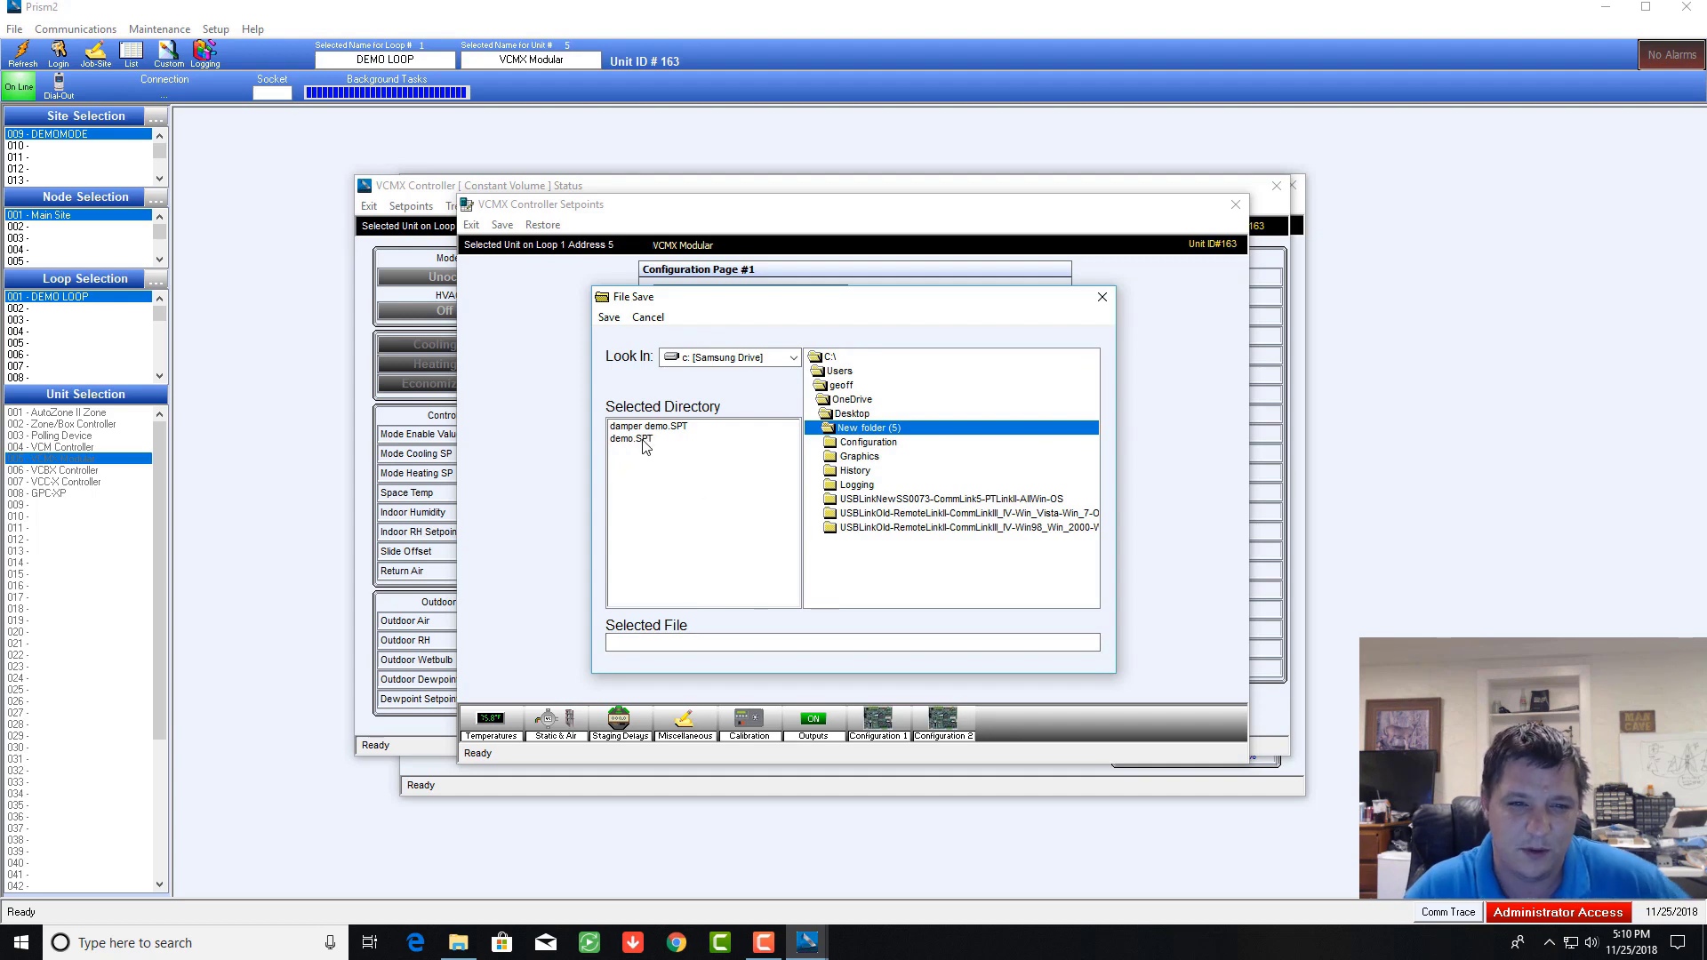
pyautogui.click(1102, 300)
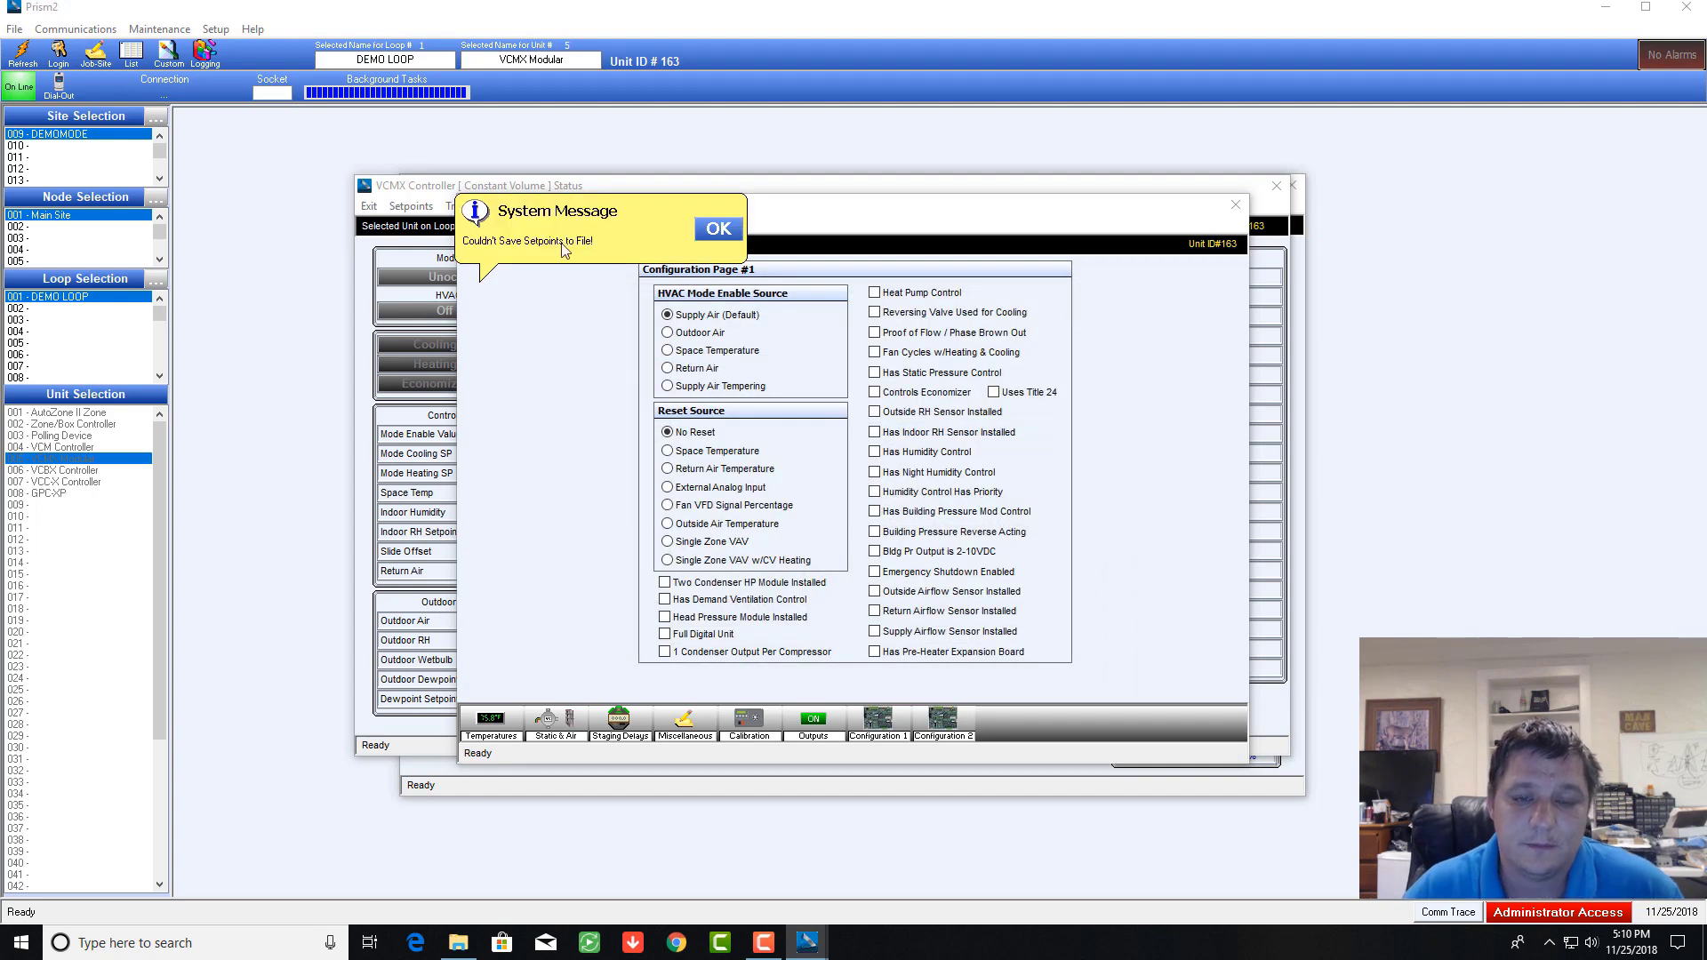
pyautogui.click(721, 231)
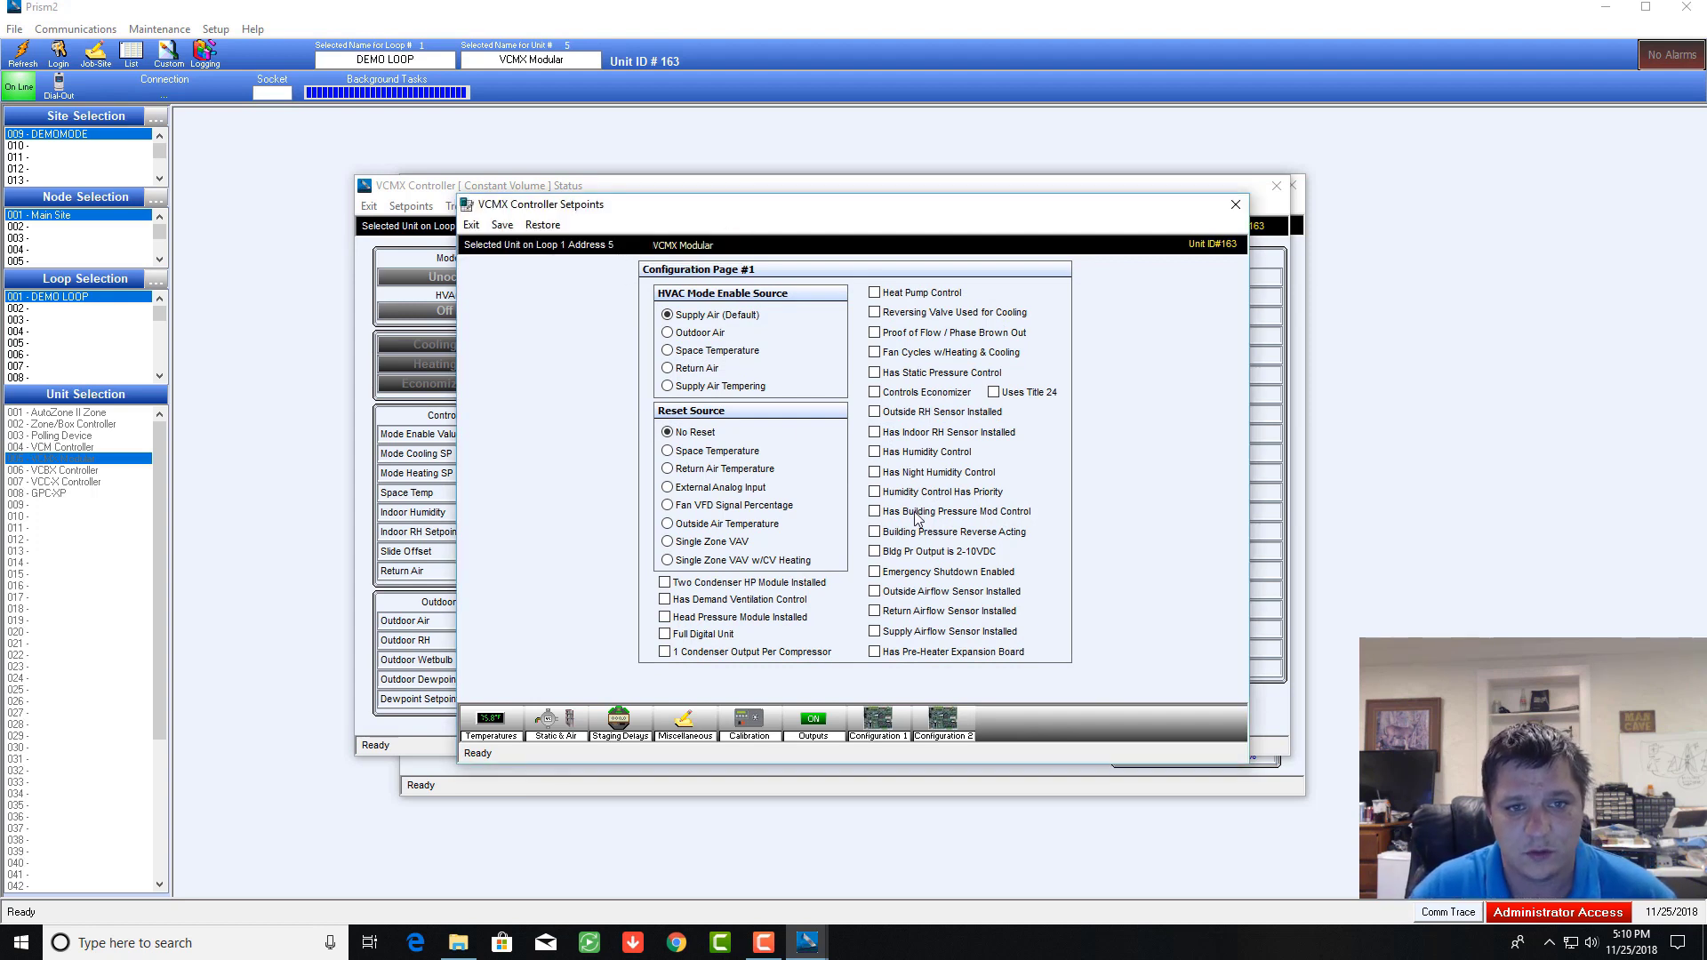
pyautogui.click(542, 225)
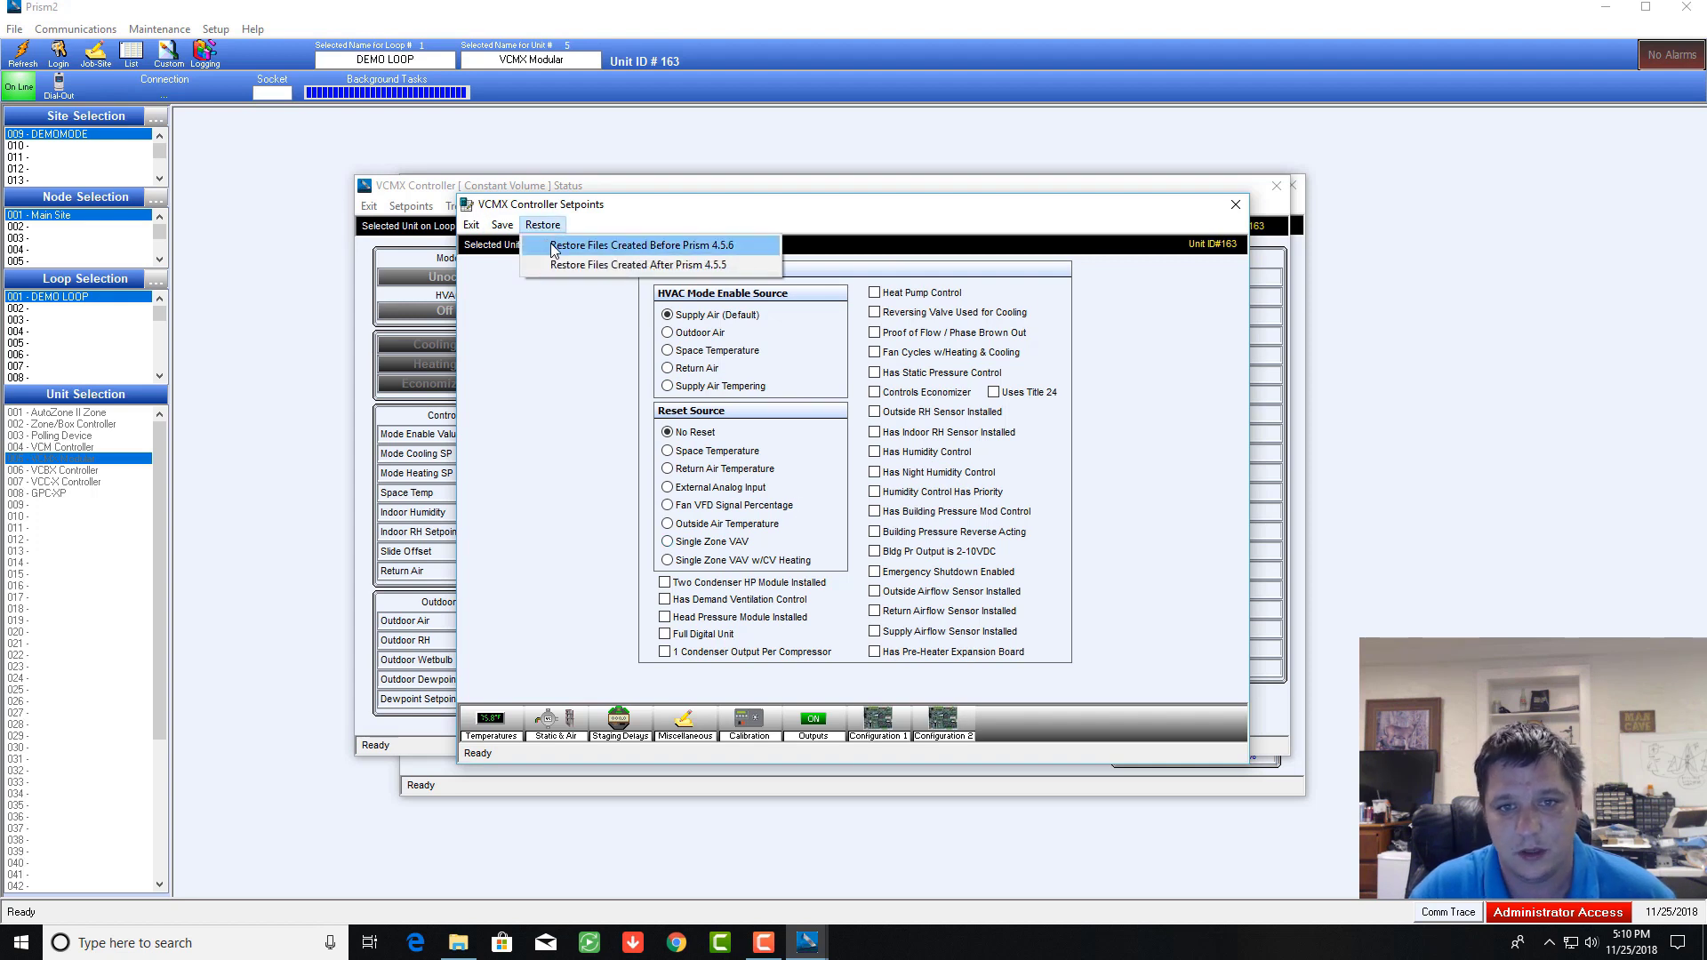
pyautogui.click(622, 249)
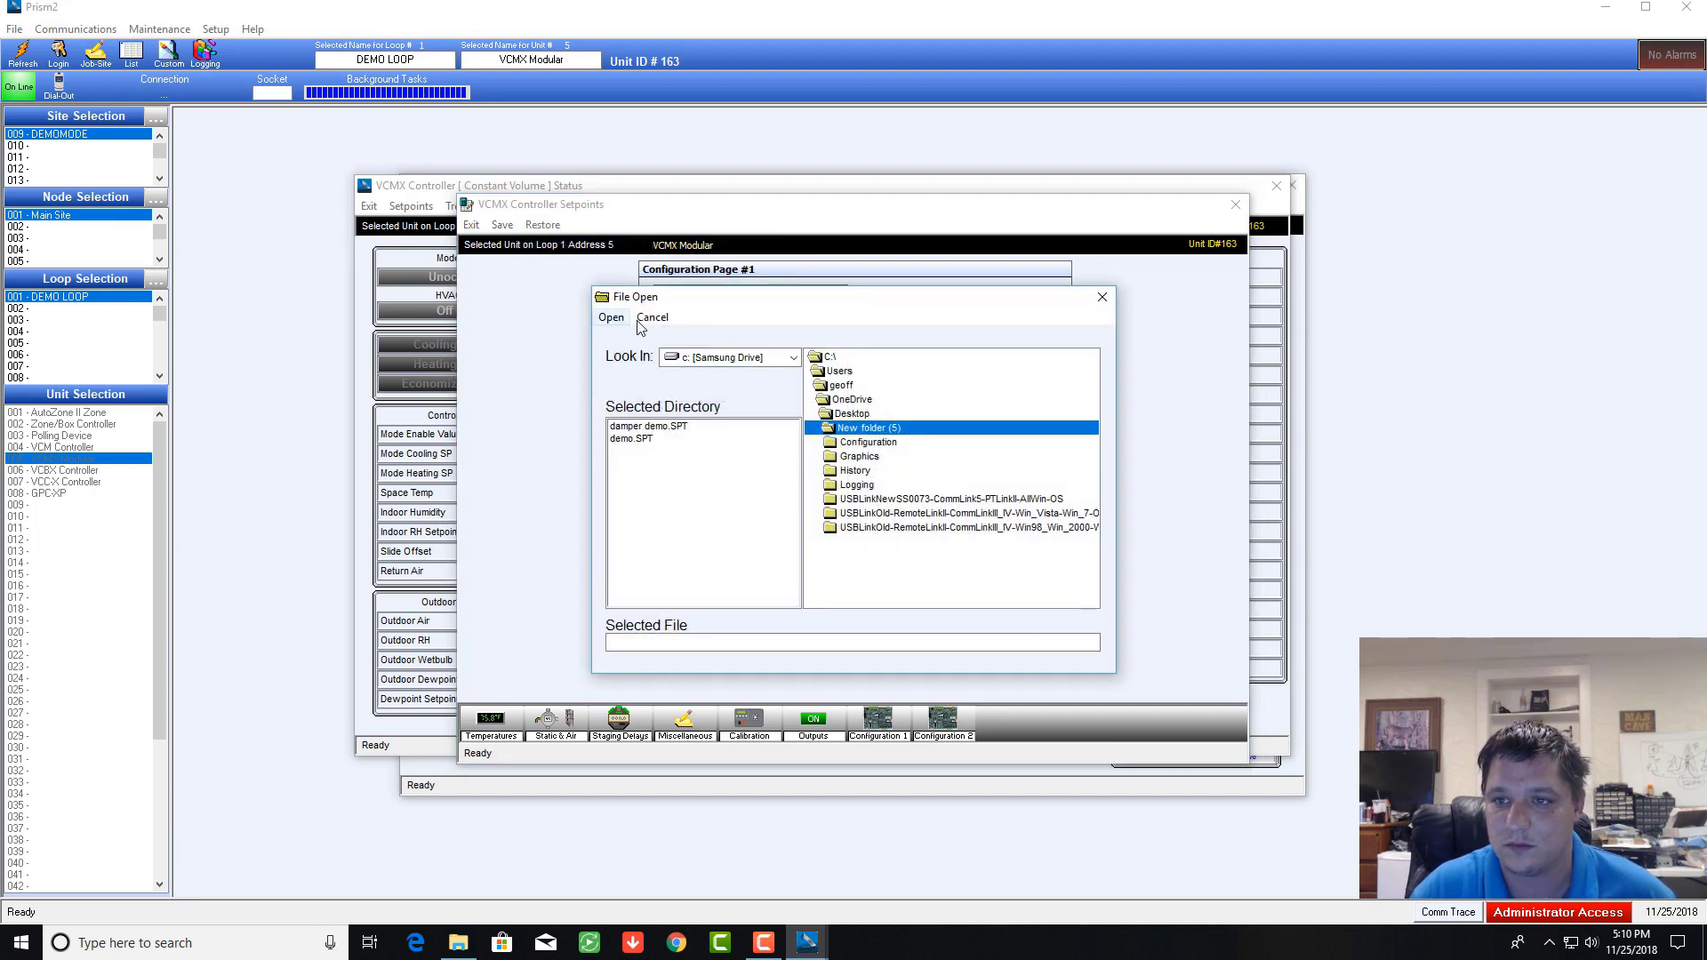
pyautogui.click(1102, 297)
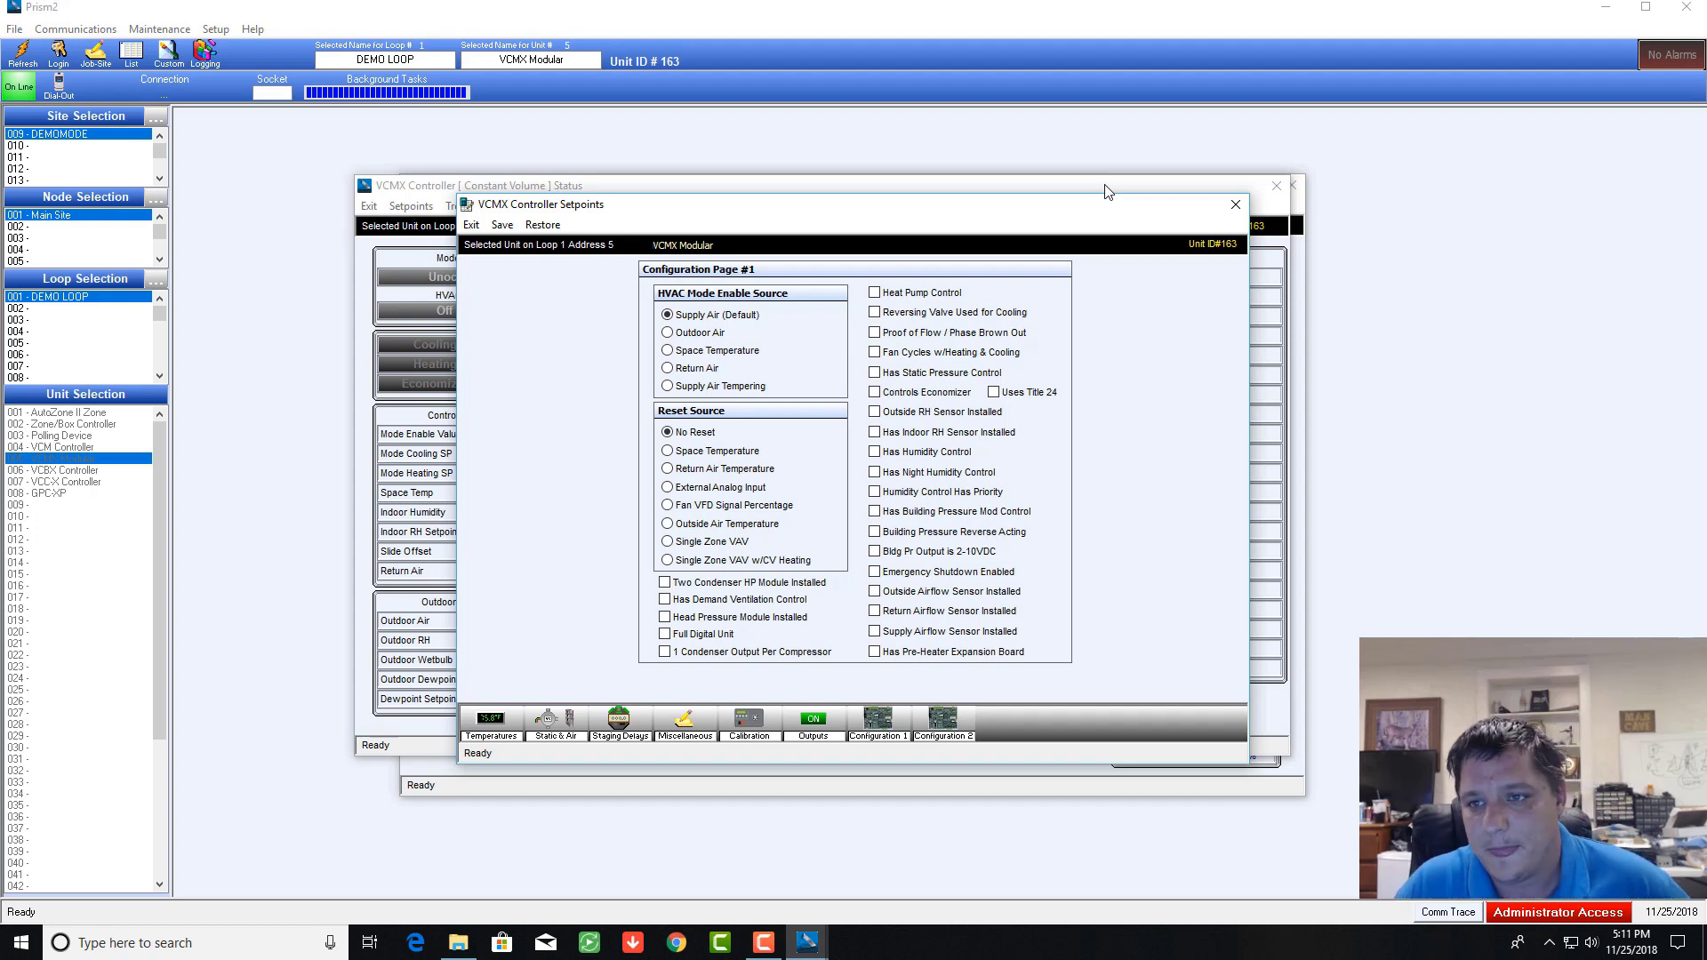
# Step: Close the setpoints, reopen them to view the sensor Calibration page, then close them again
pyautogui.click(1233, 207)
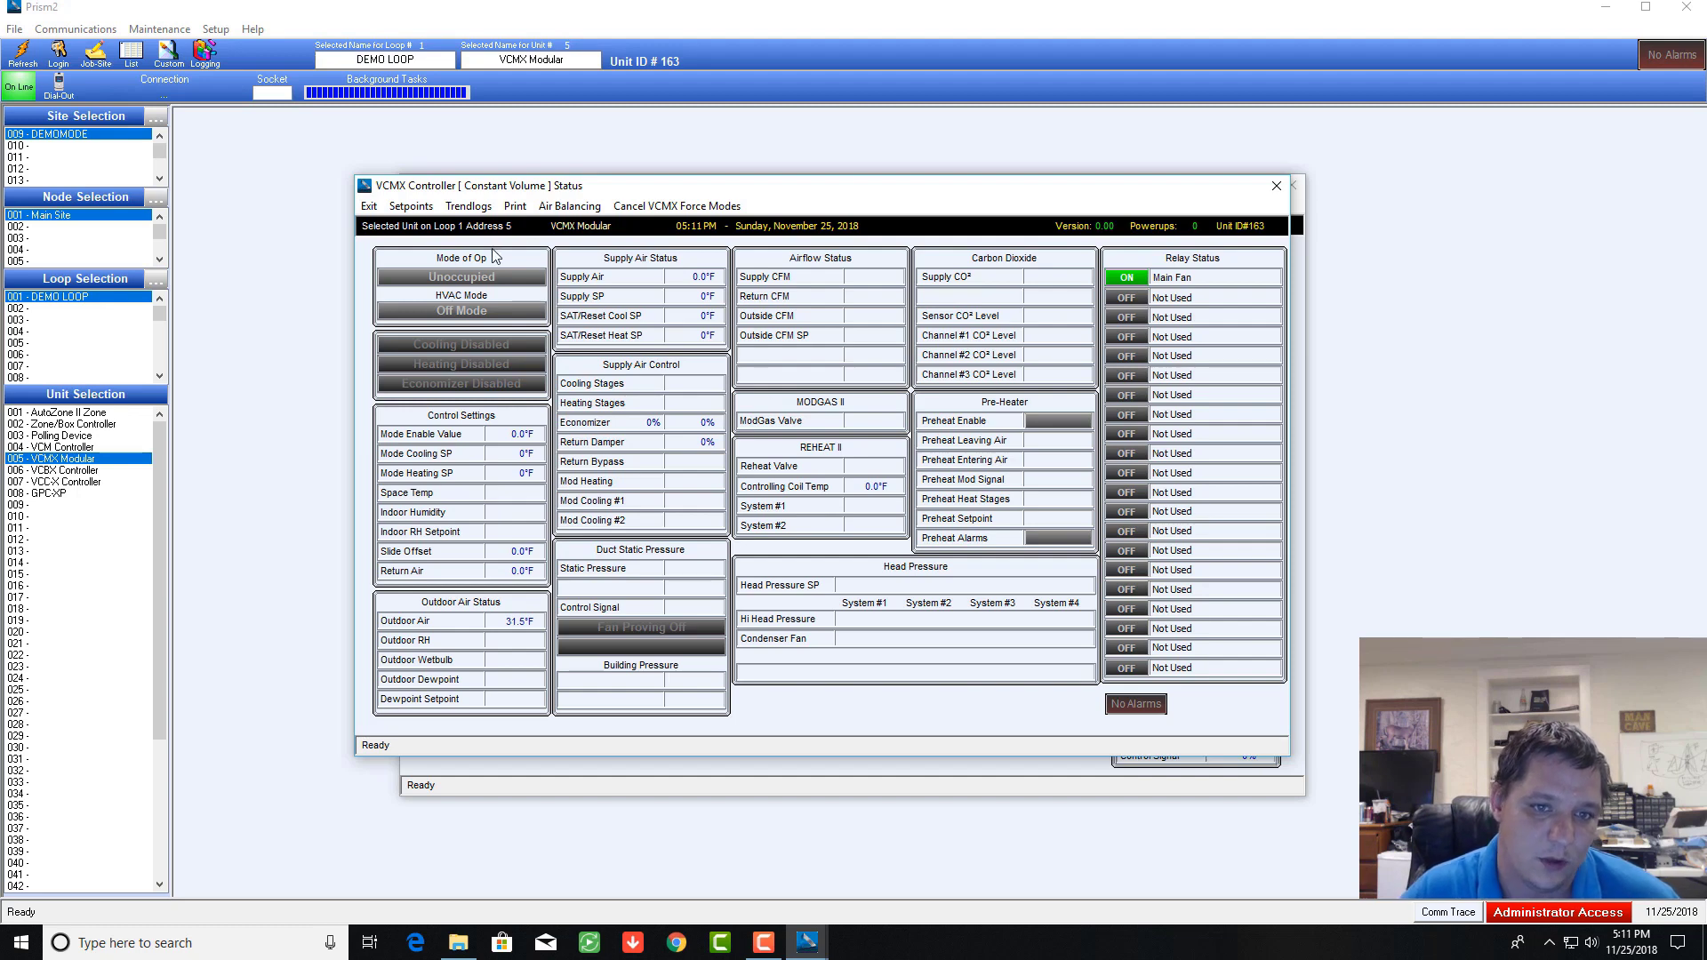
pyautogui.click(410, 208)
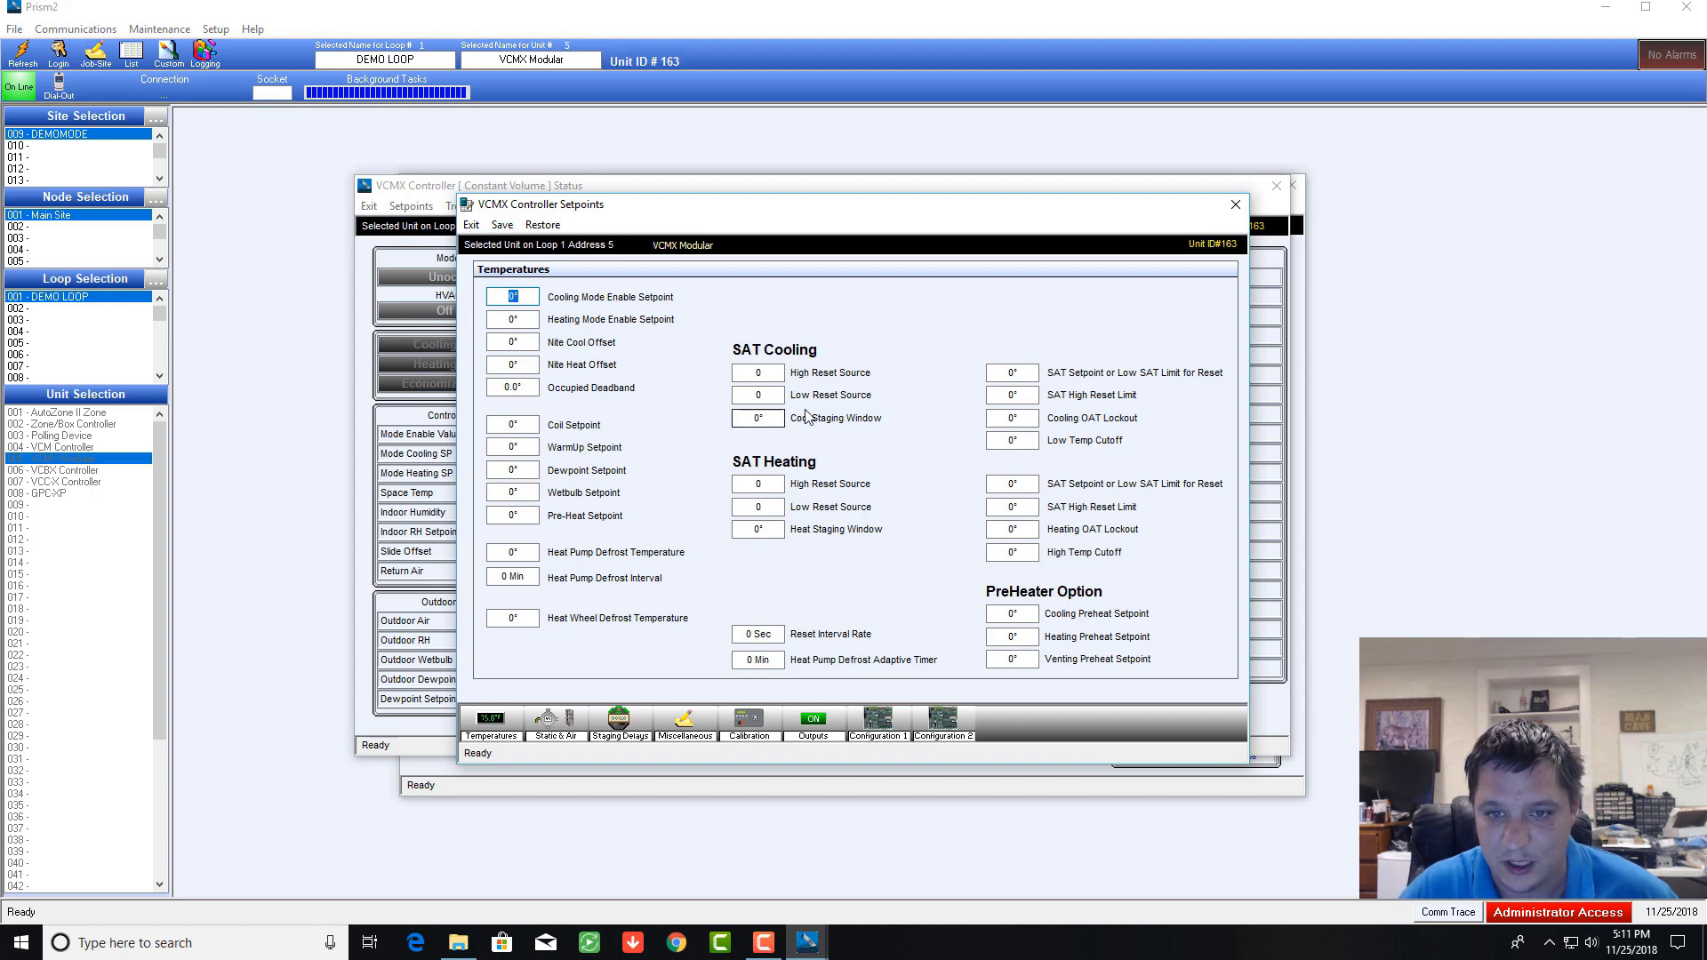
pyautogui.click(747, 722)
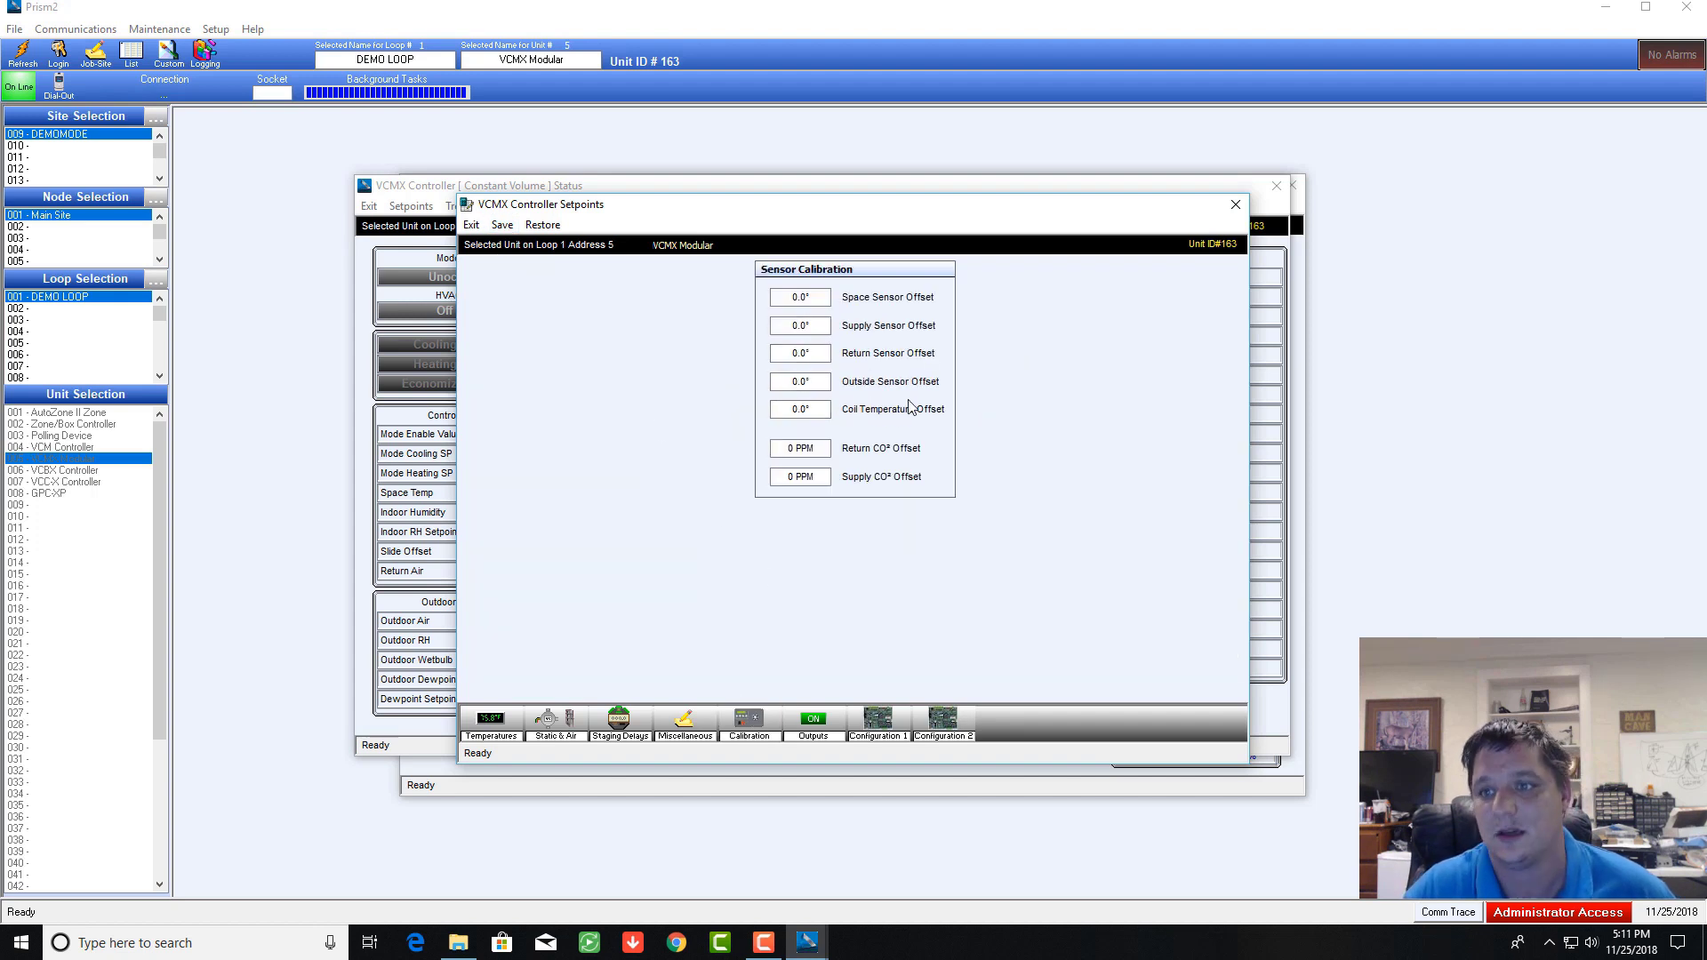
pyautogui.click(1234, 208)
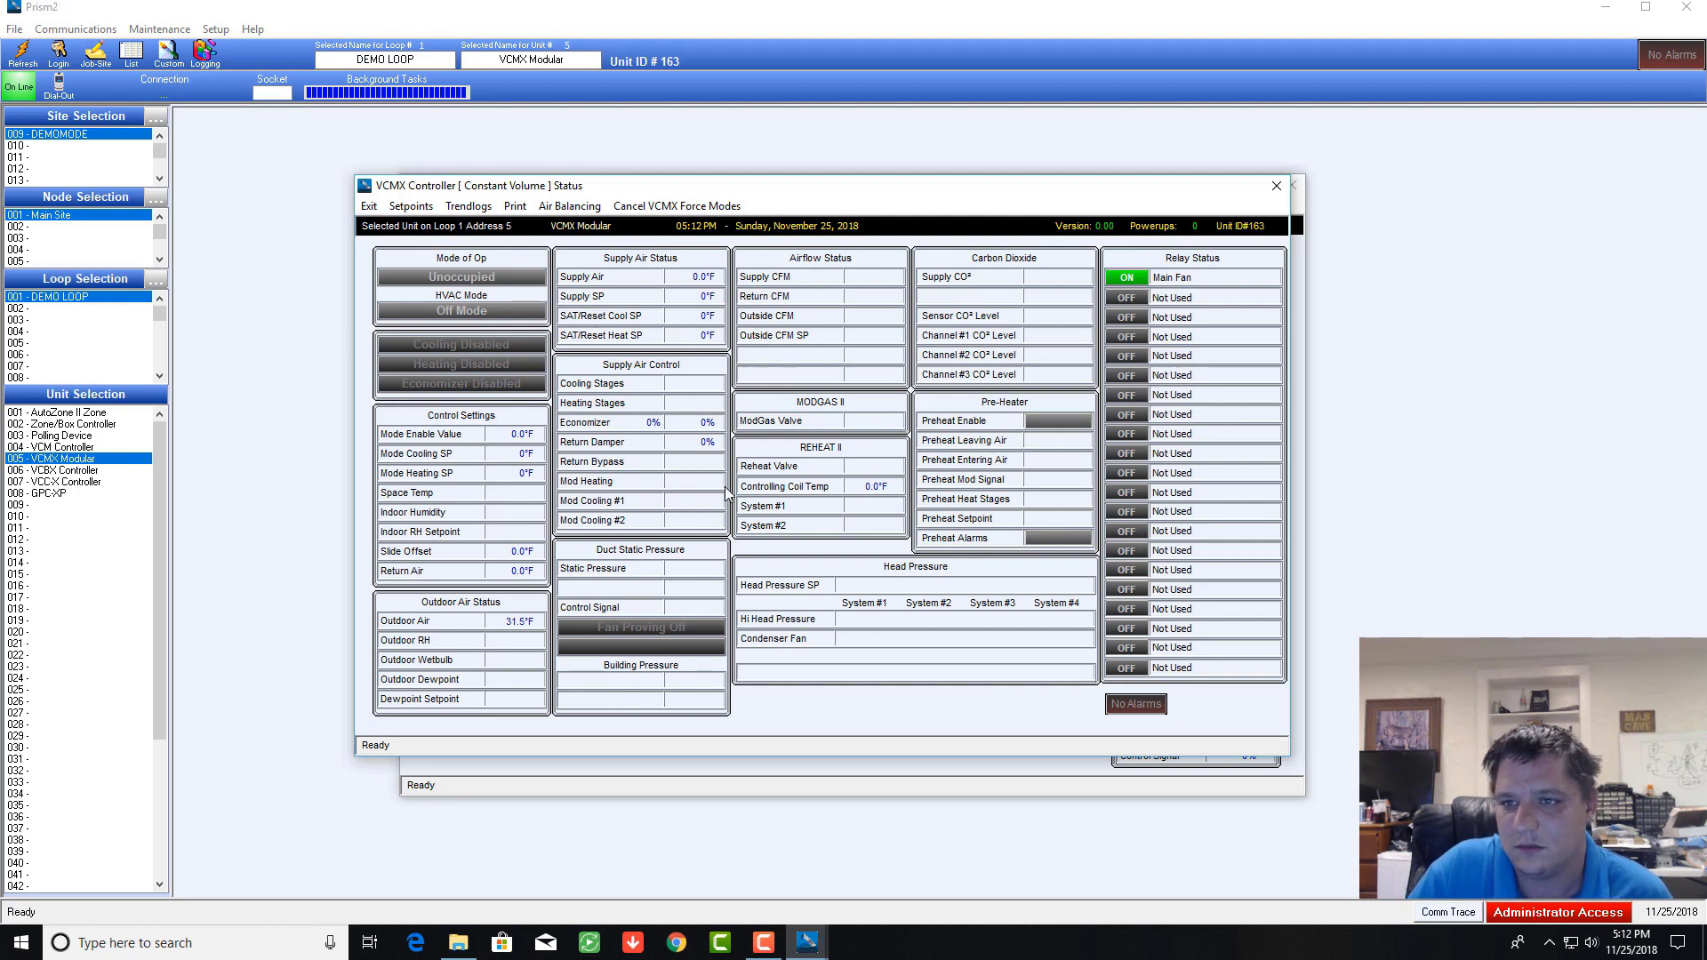
# Step: Close the VCMX text status, then view the 006 VCBX and 007 VCCX Controller status graphics
pyautogui.click(1274, 187)
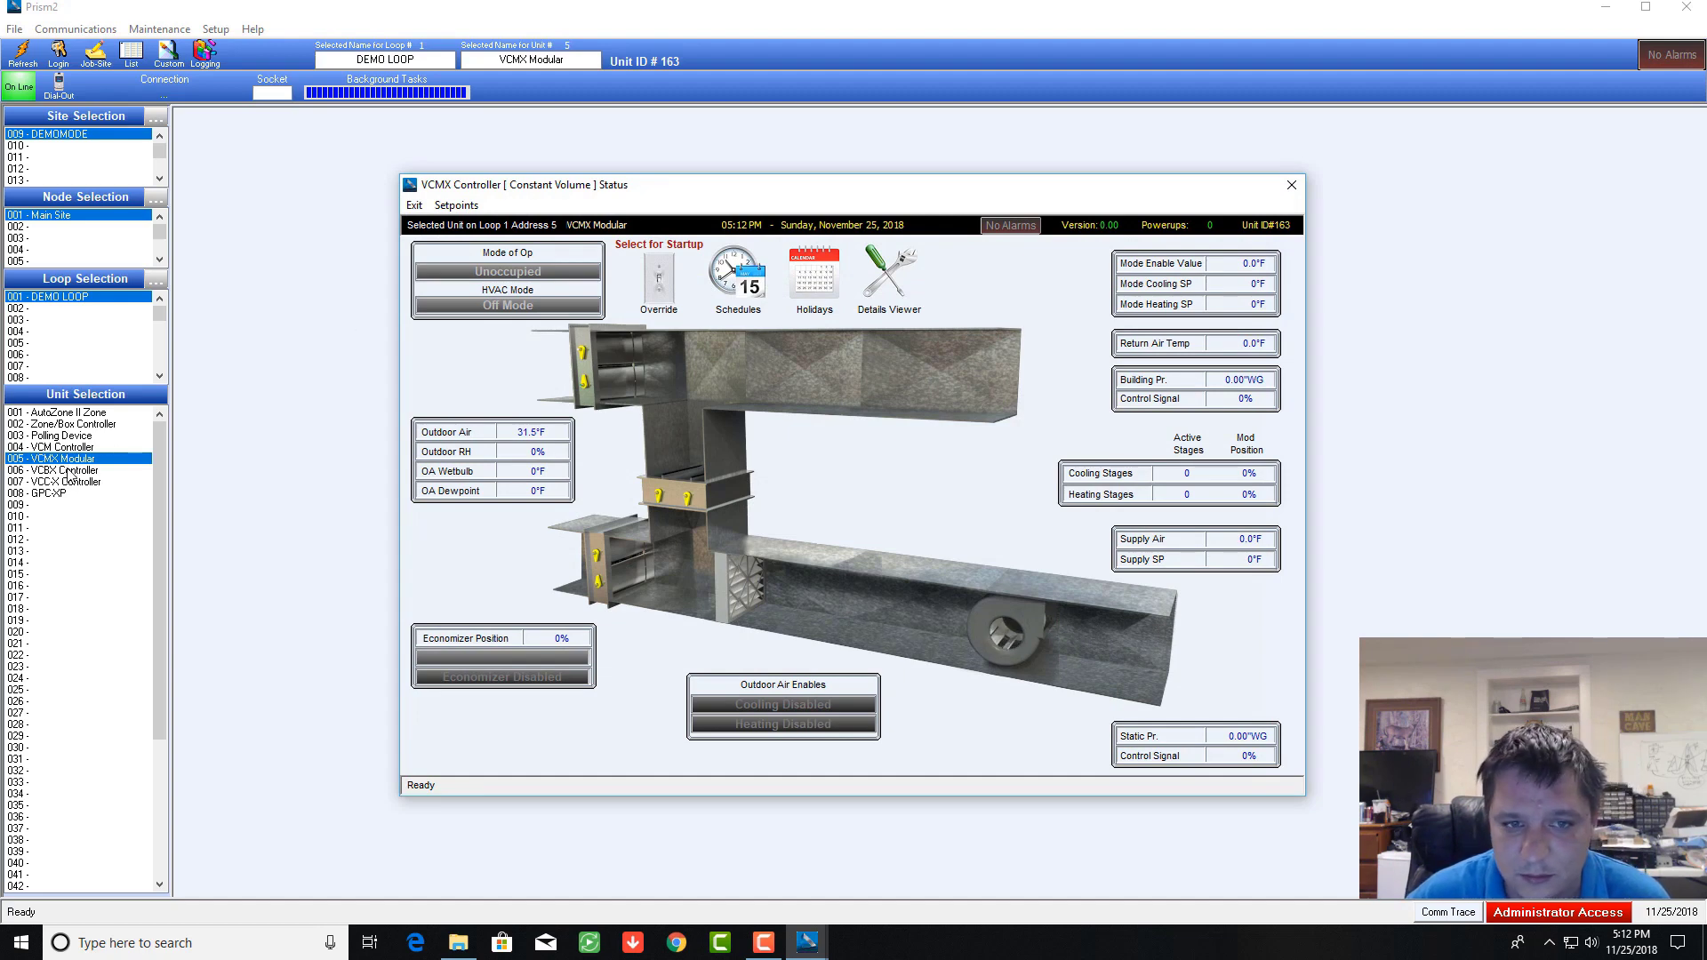
pyautogui.click(70, 471)
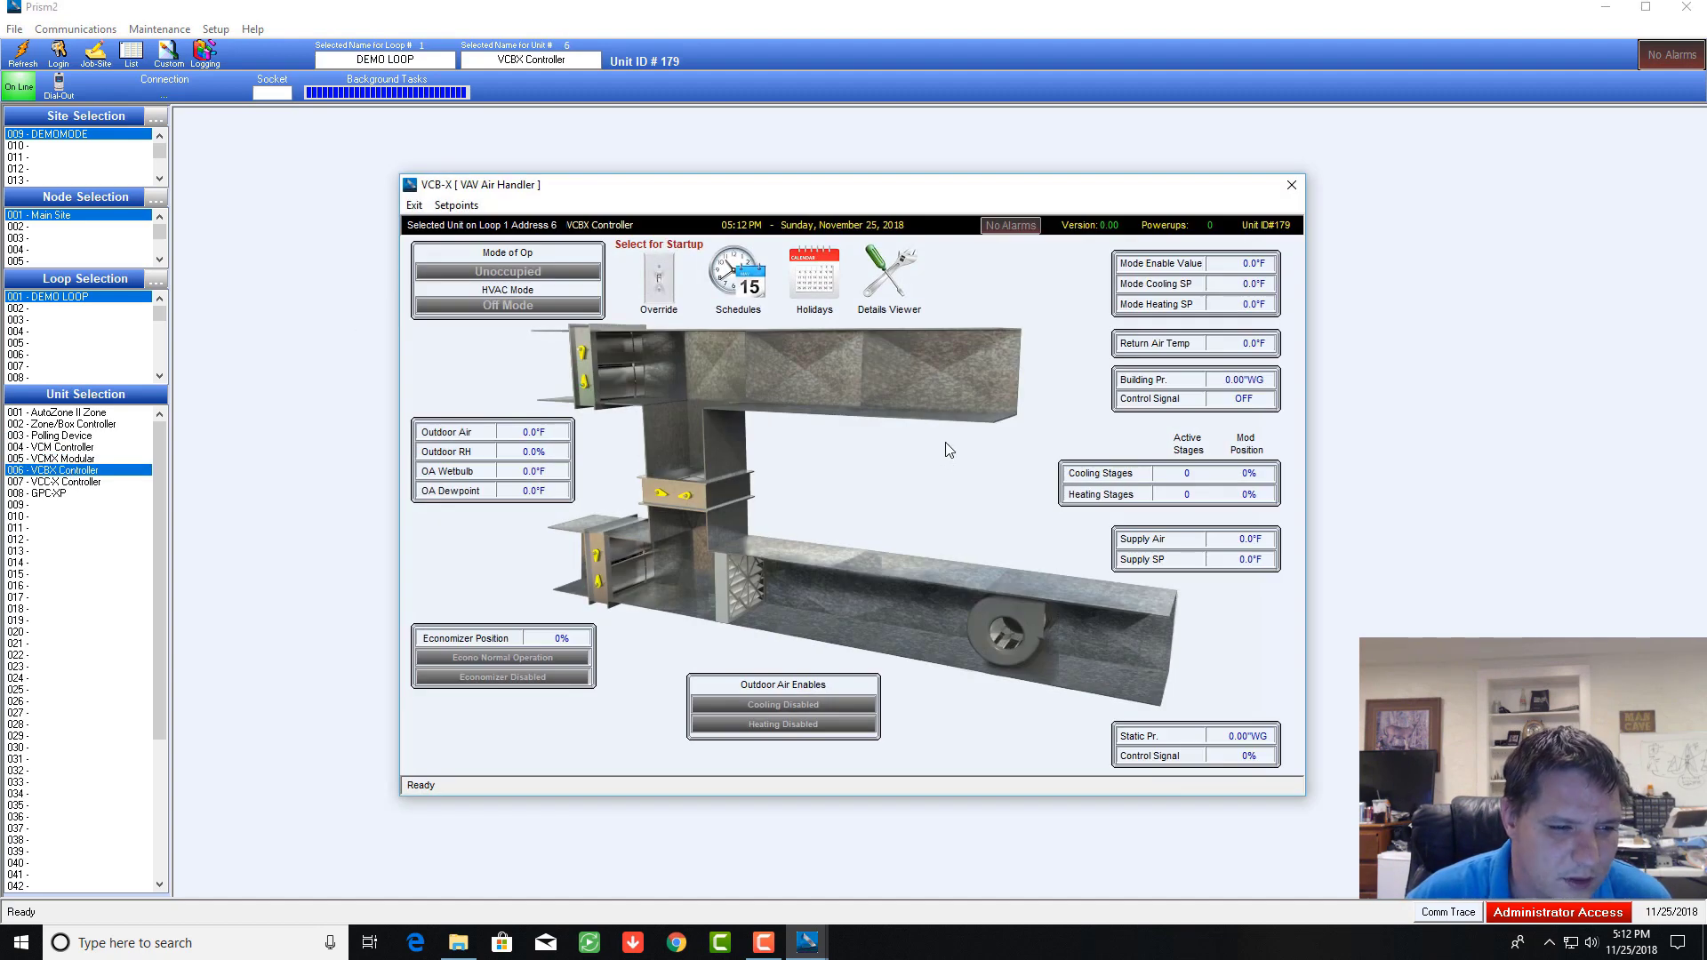
pyautogui.click(66, 482)
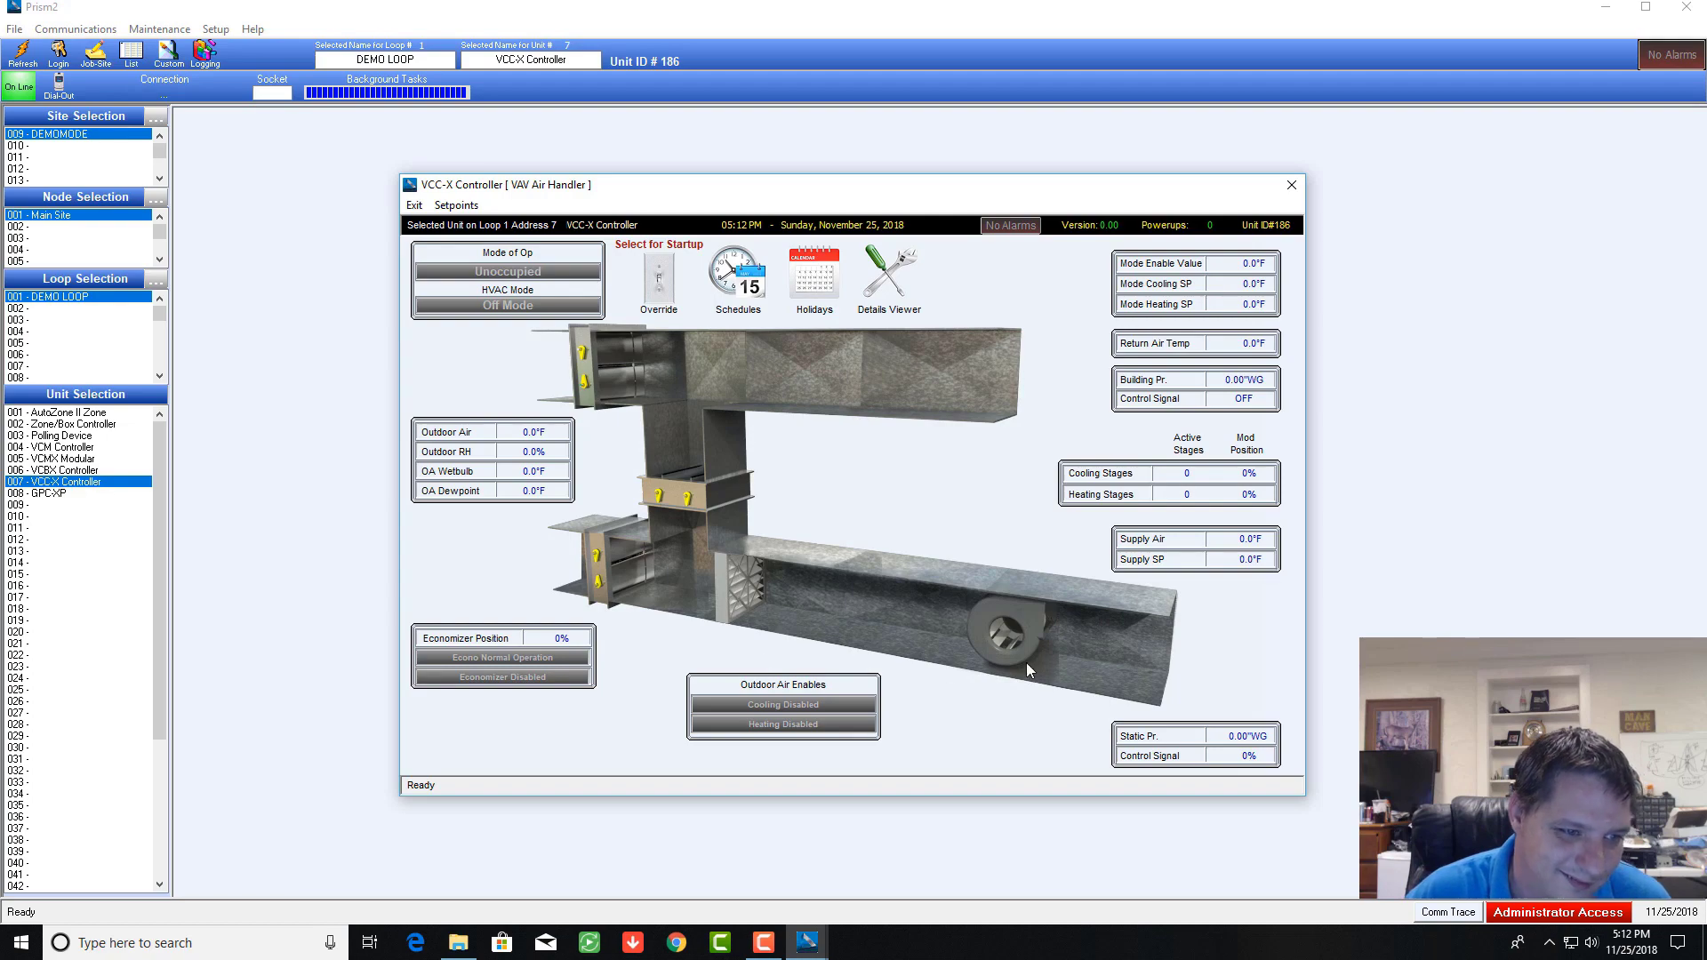
# Step: Open the 008 - GPC-XP unit's status to review its readings, then close it
pyautogui.click(55, 494)
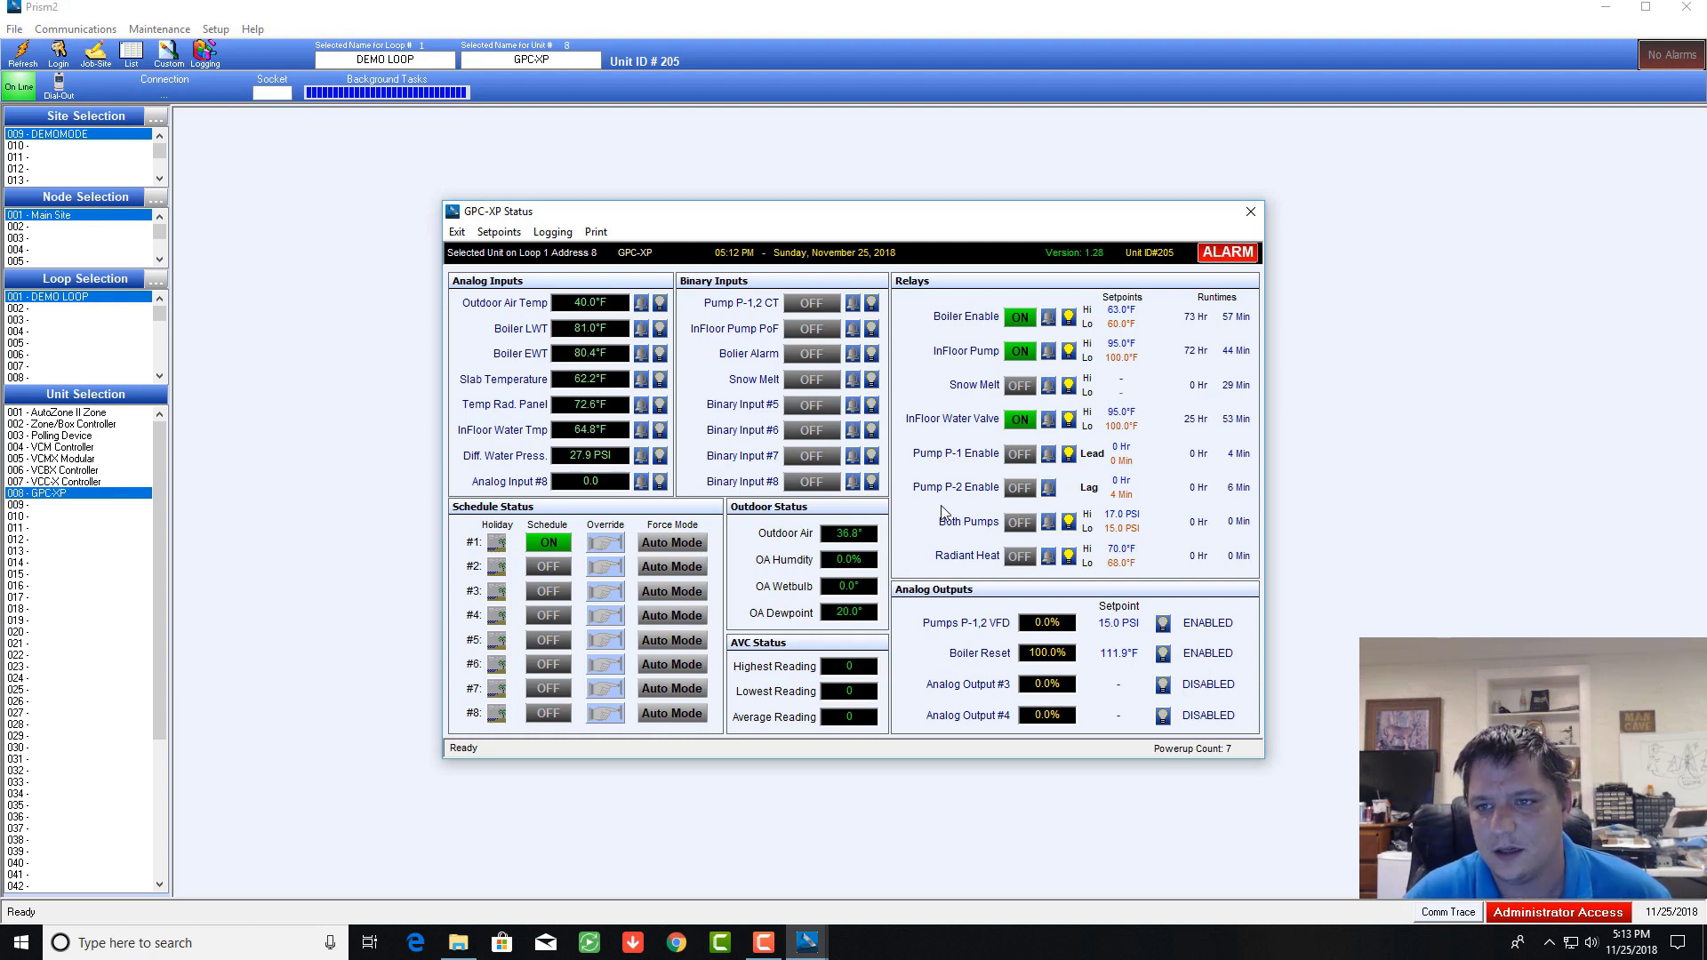
pyautogui.click(1250, 212)
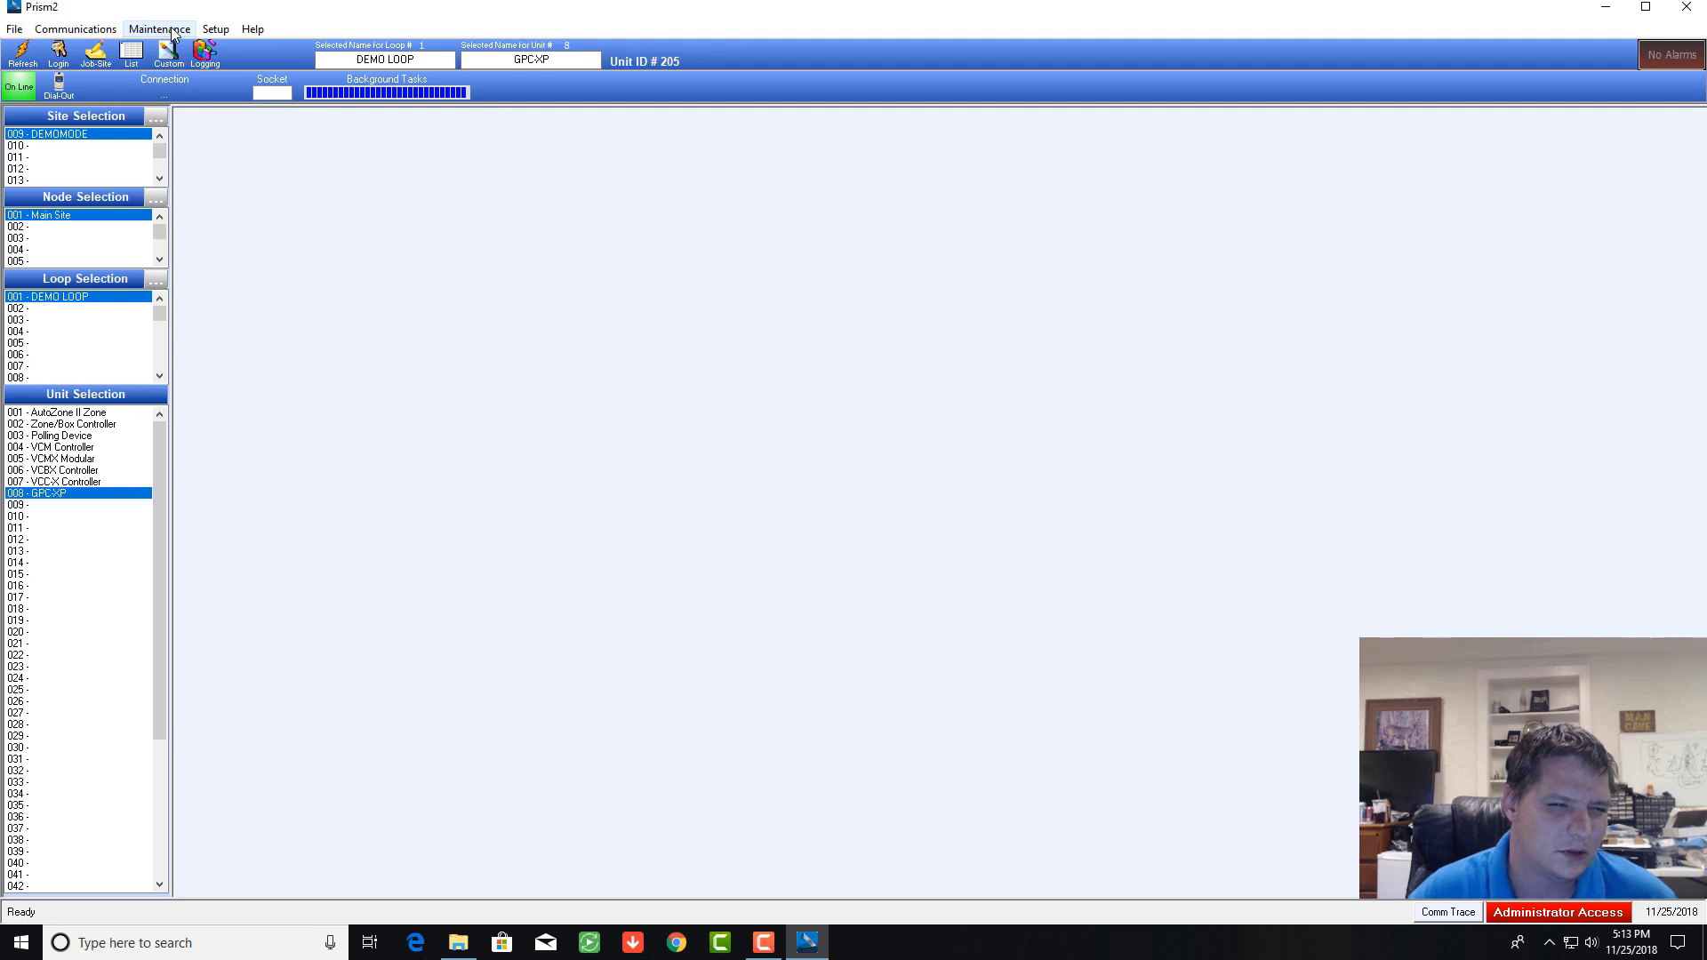
# Step: View the VAV Box Summary Screen from Communications, close it, and reopen the Communications menu
pyautogui.click(75, 32)
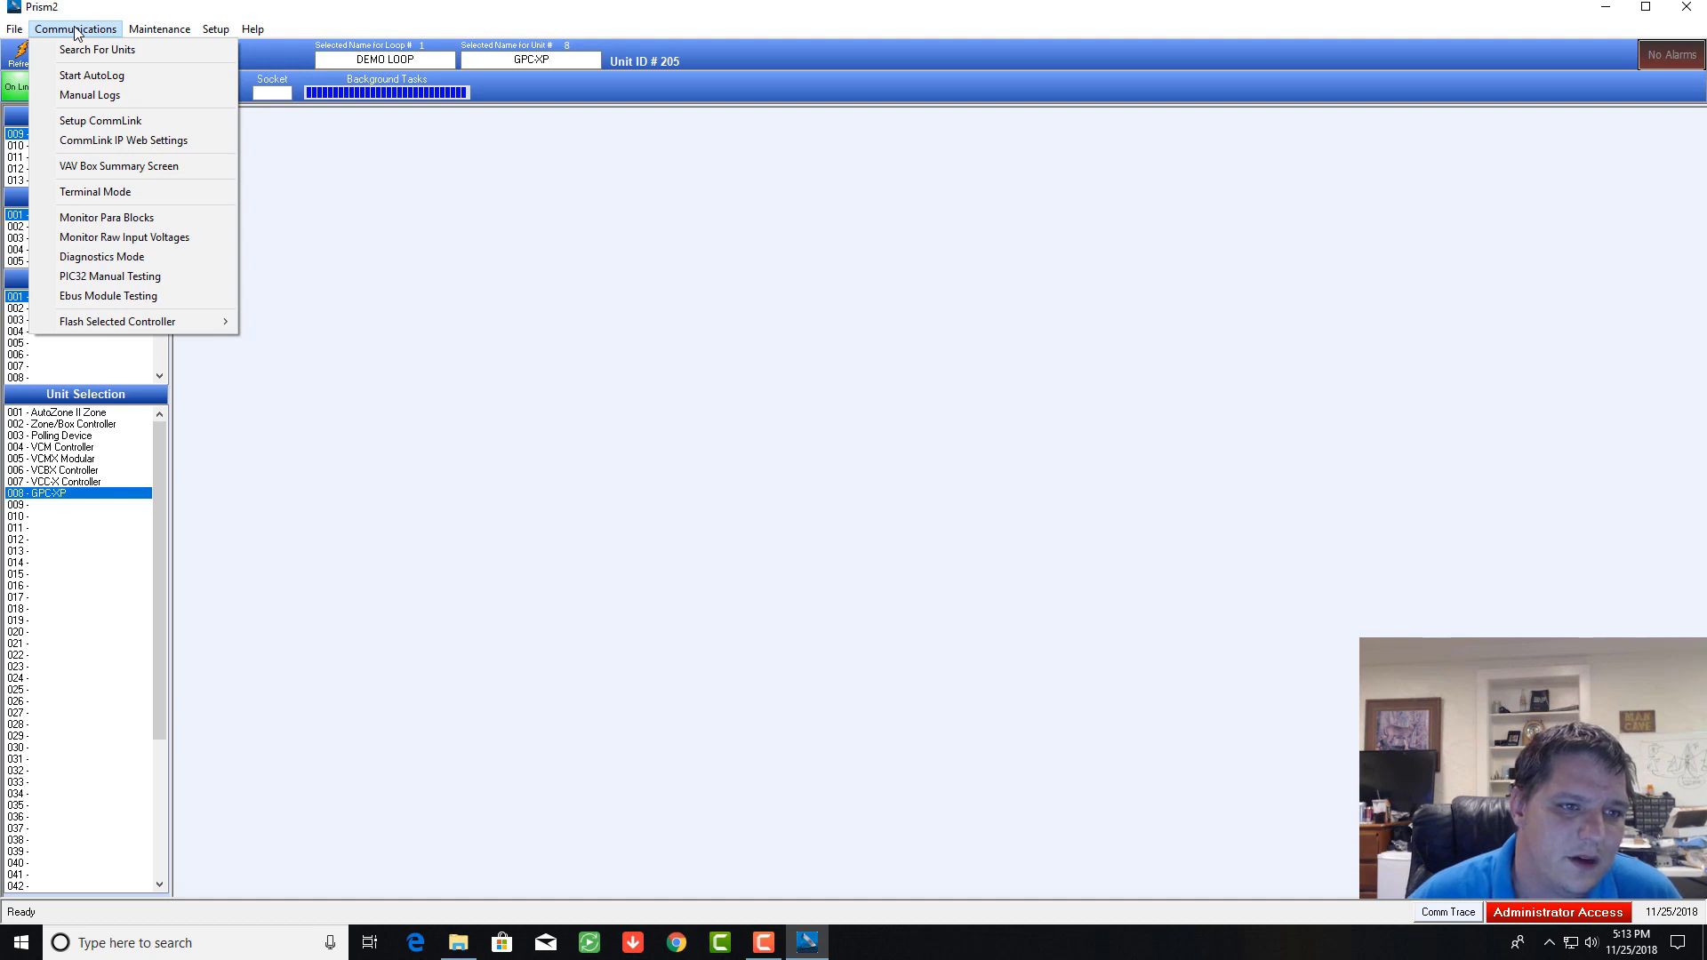
pyautogui.click(155, 169)
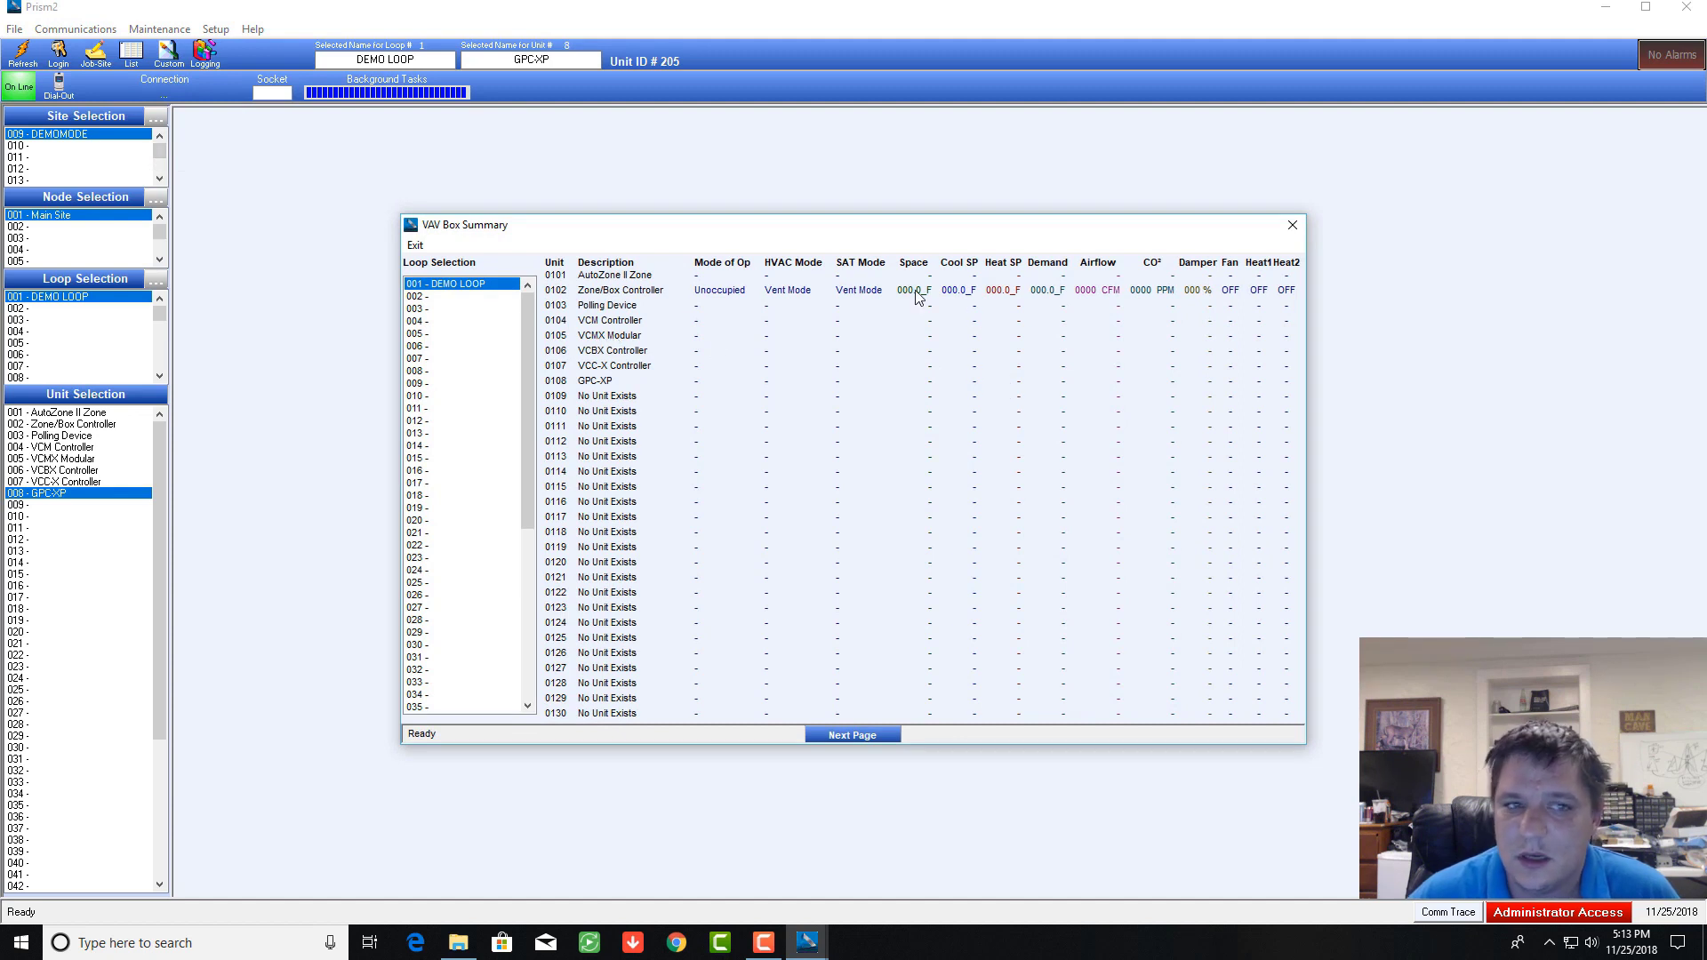
pyautogui.click(1292, 228)
pyautogui.click(160, 30)
pyautogui.moveTo(99, 33)
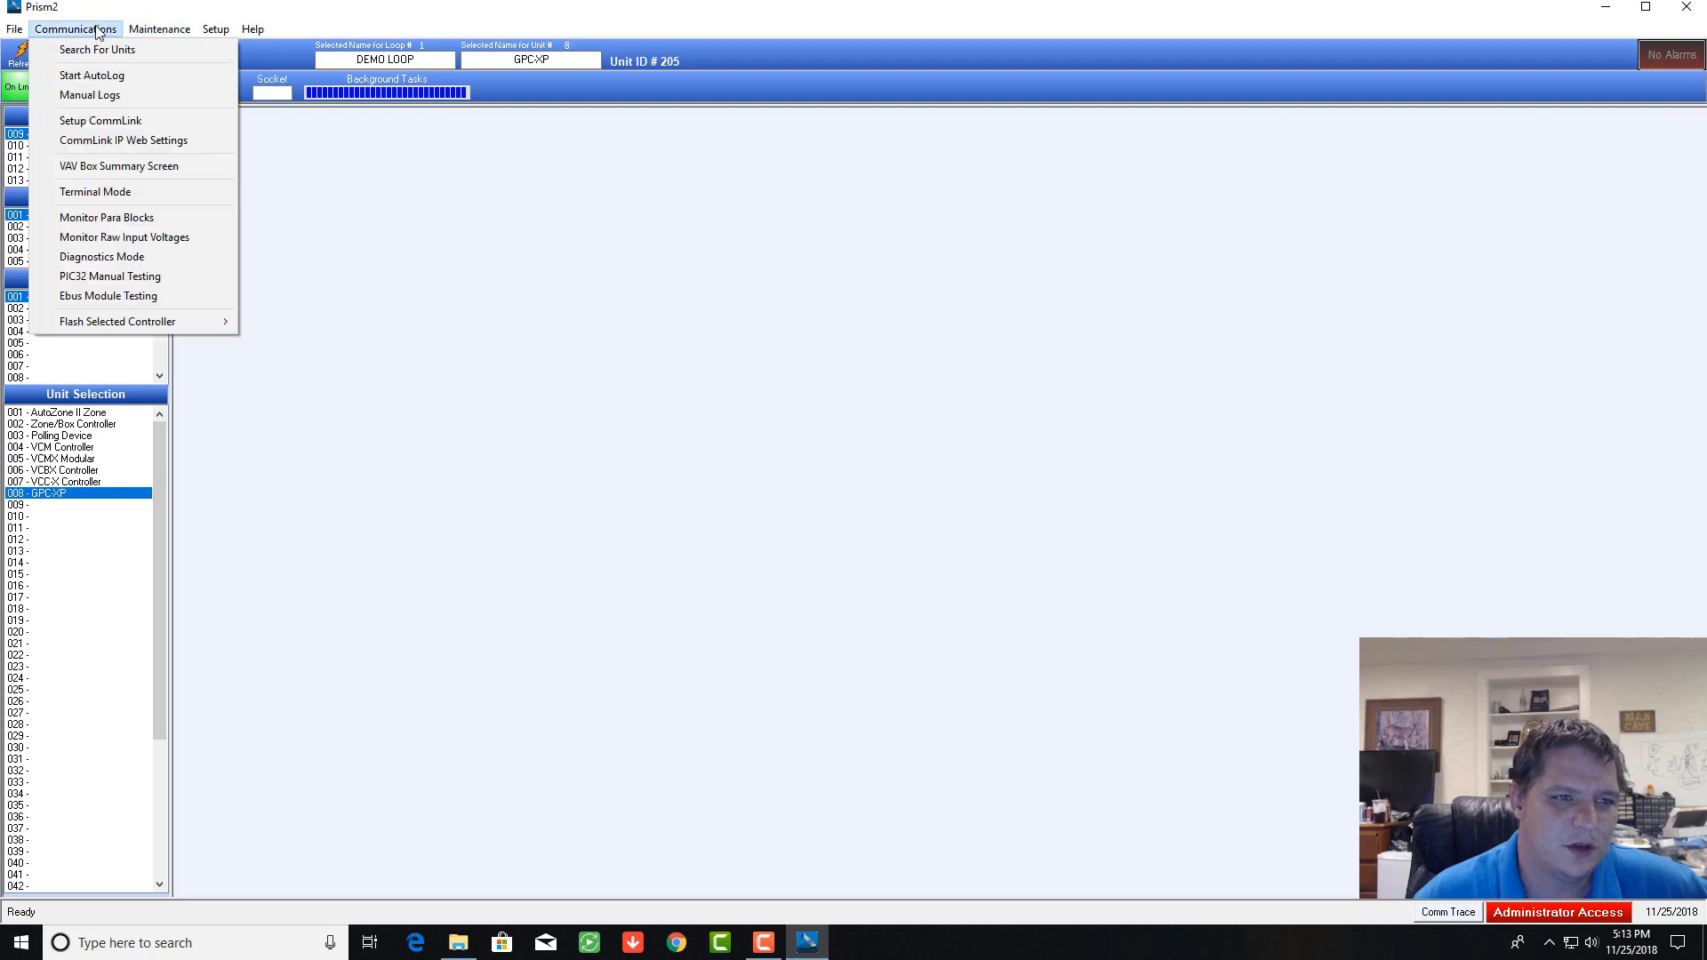
# Step: Open Setup CommLink, log in with user name and password, dismiss the passcode warning, then close it
pyautogui.click(120, 127)
pyautogui.click(938, 472)
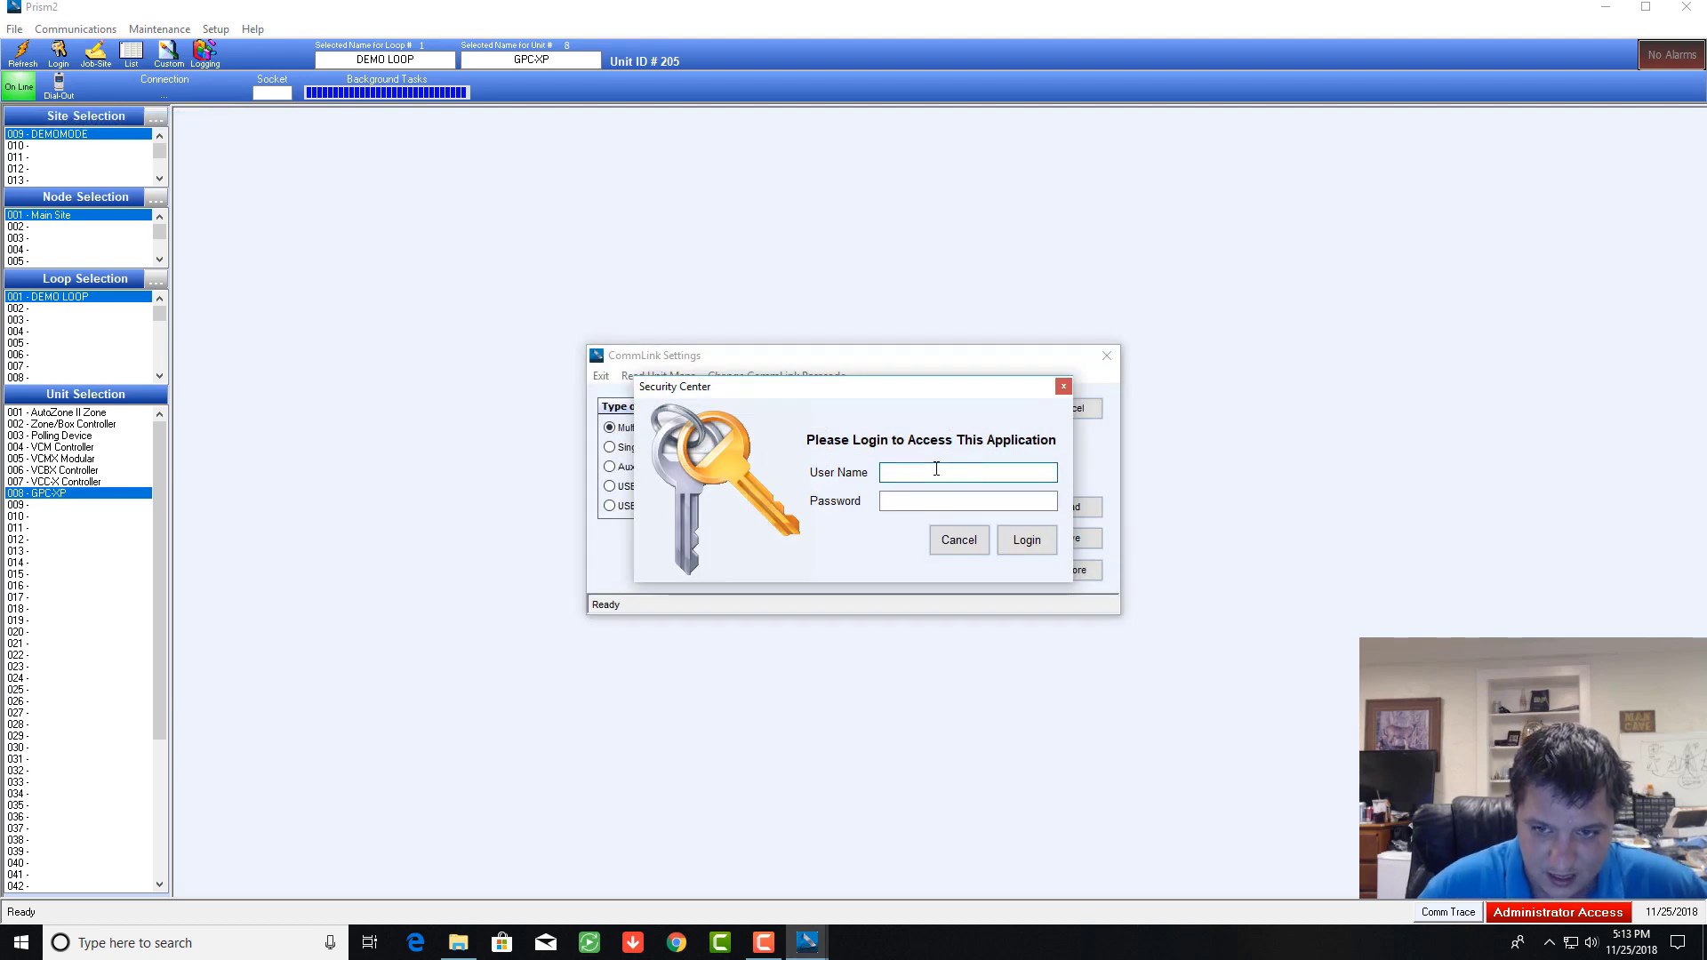
pyautogui.write('admin')
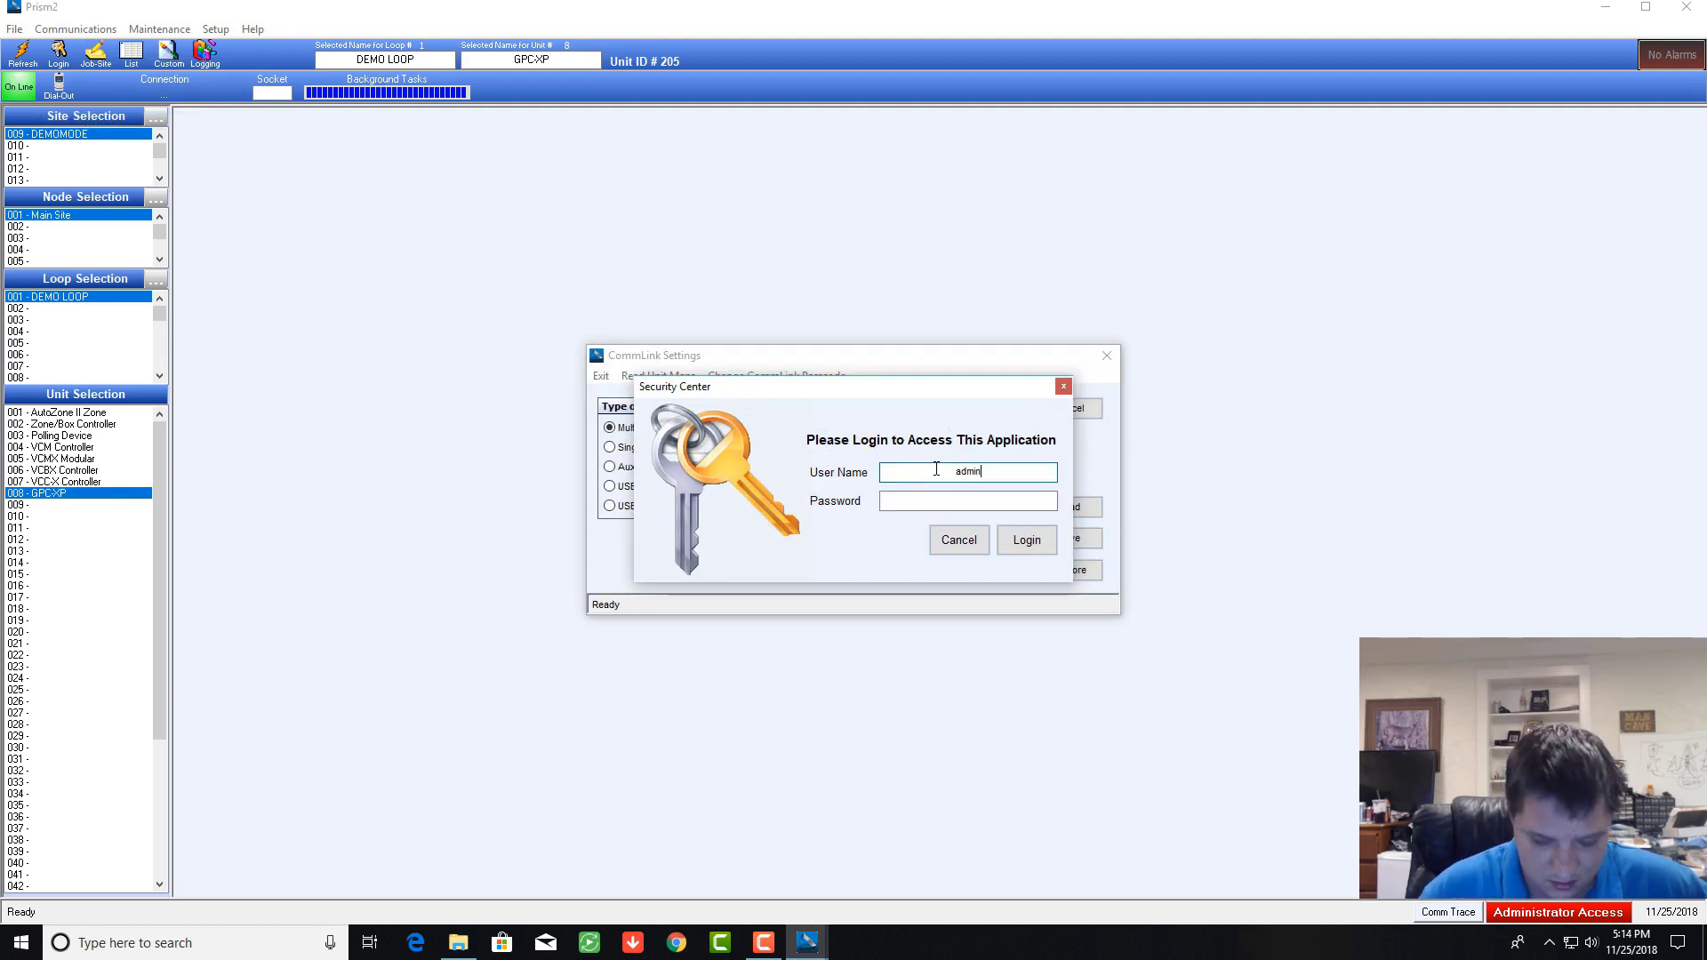
pyautogui.click(947, 504)
pyautogui.write('##')
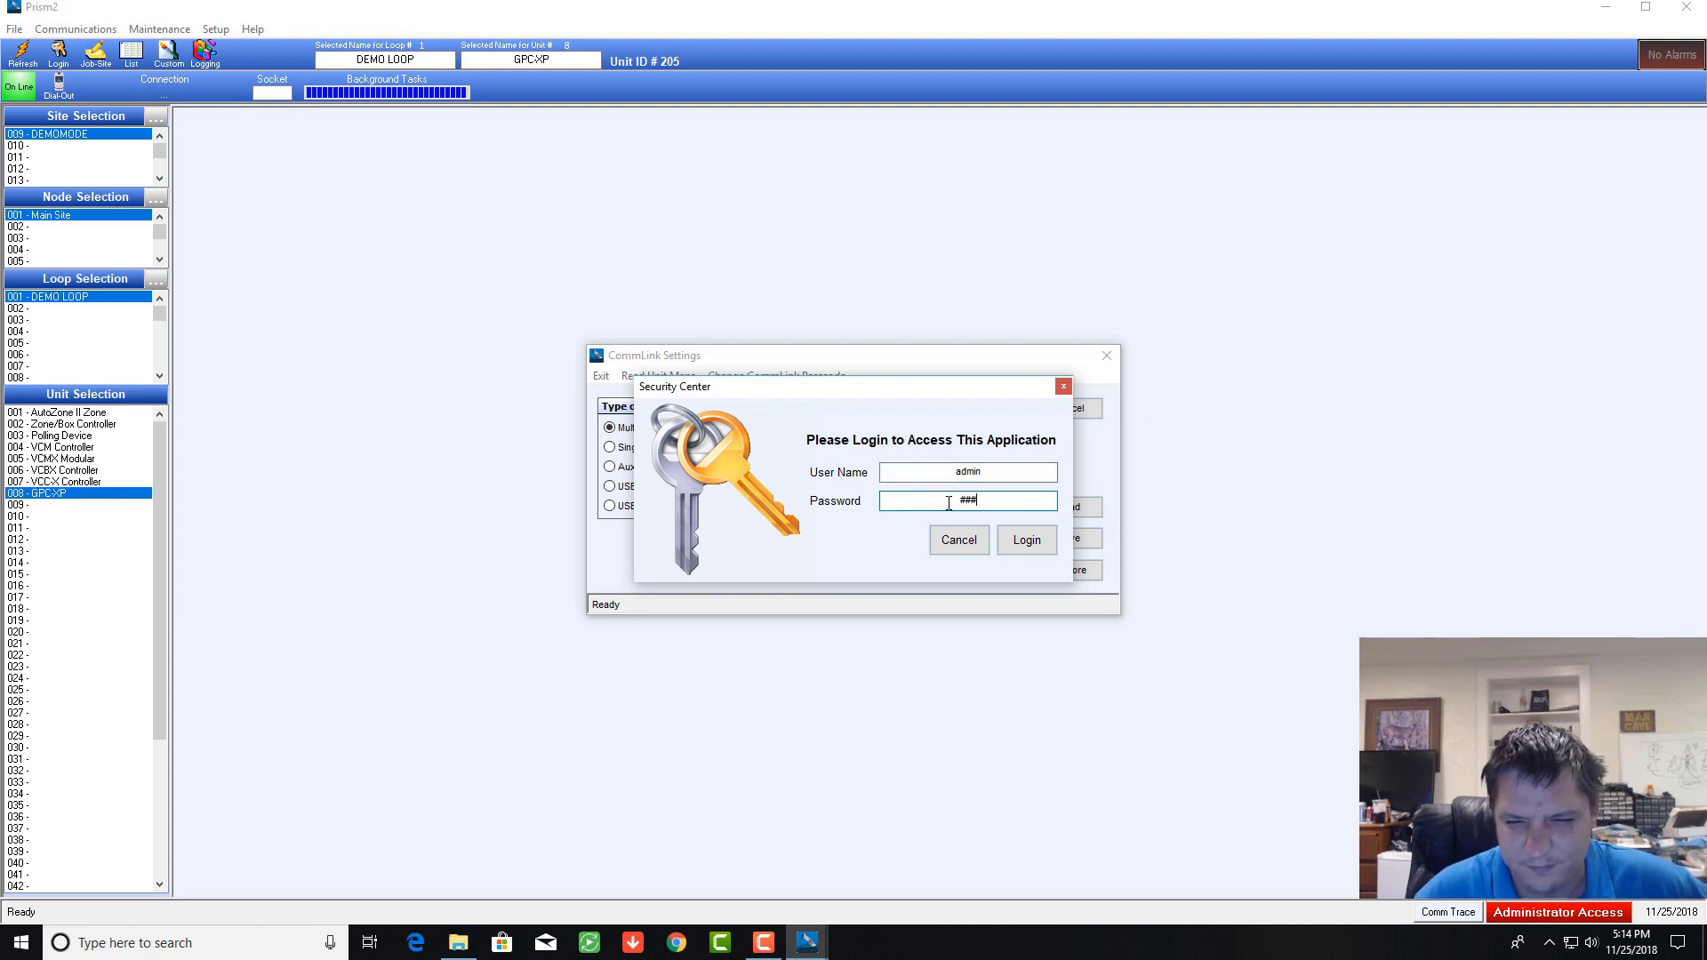
pyautogui.write('##')
pyautogui.press('Return')
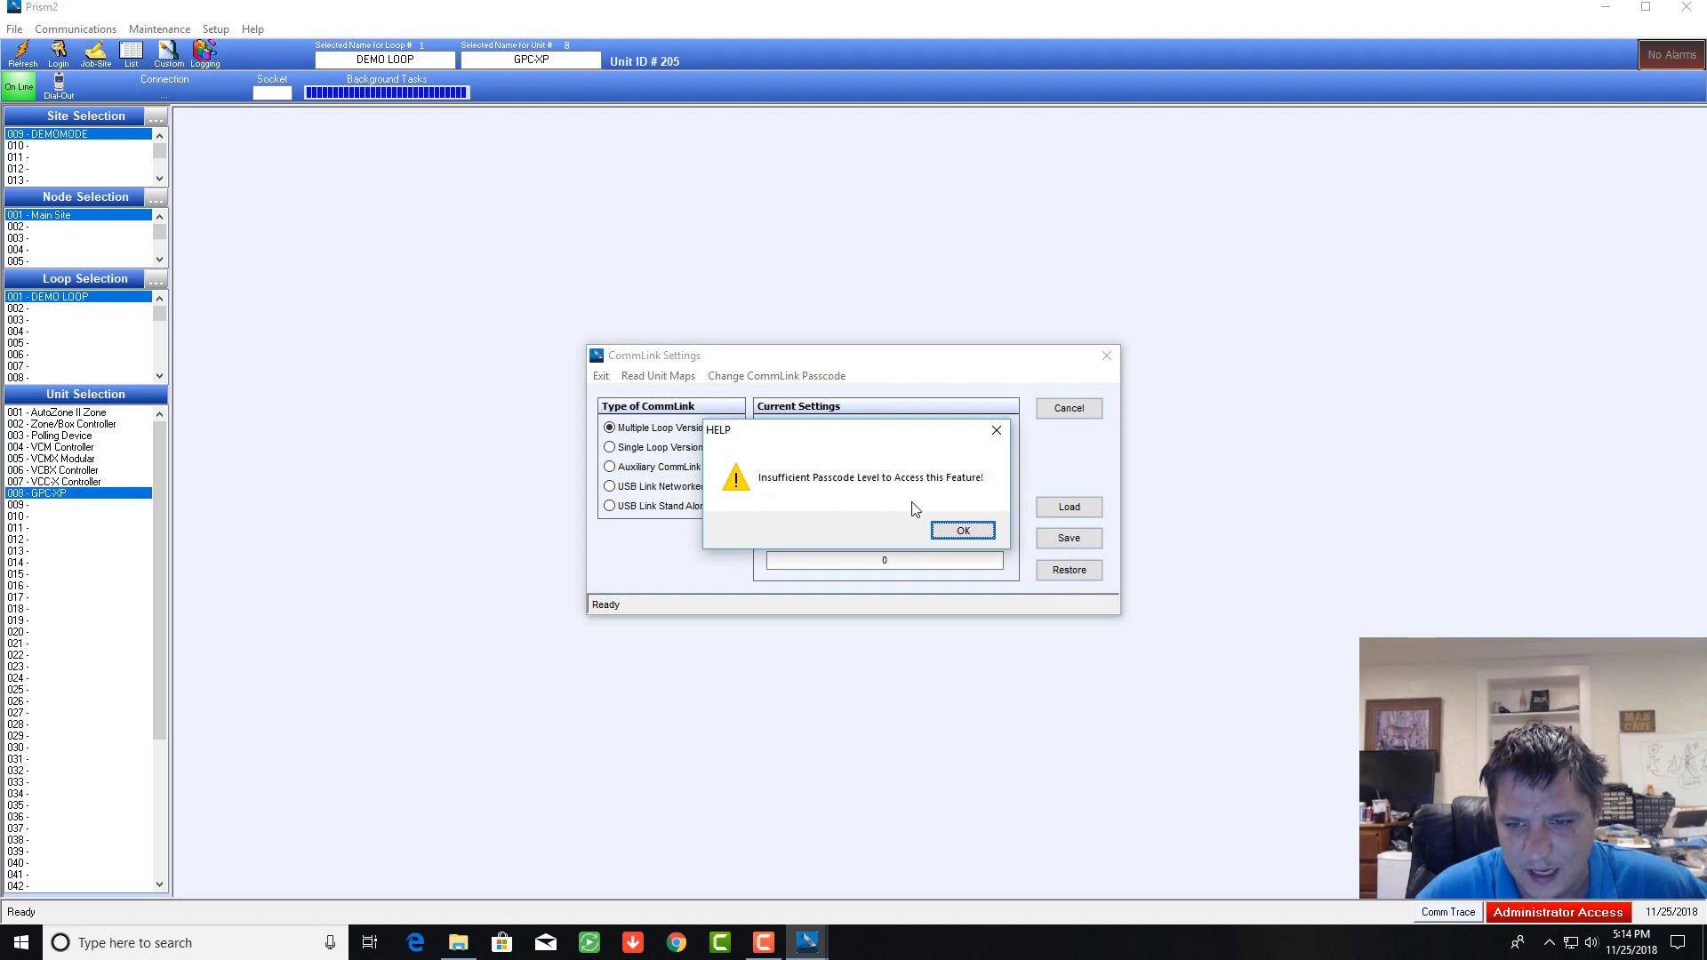
pyautogui.click(961, 531)
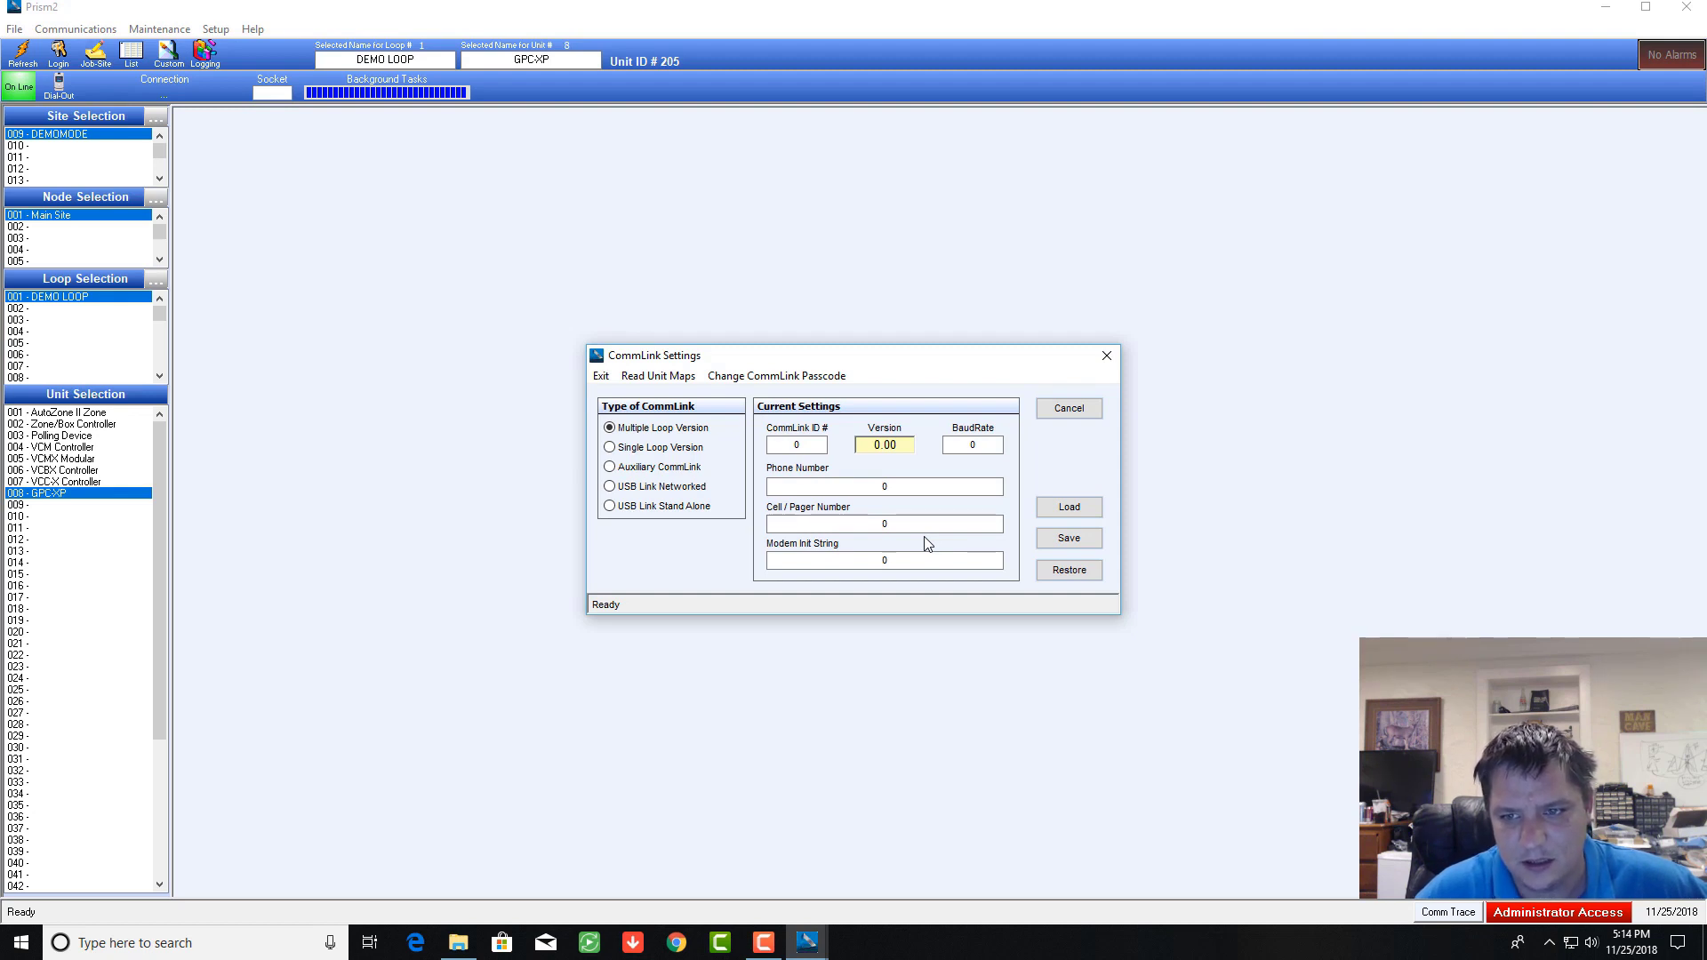
pyautogui.click(1106, 356)
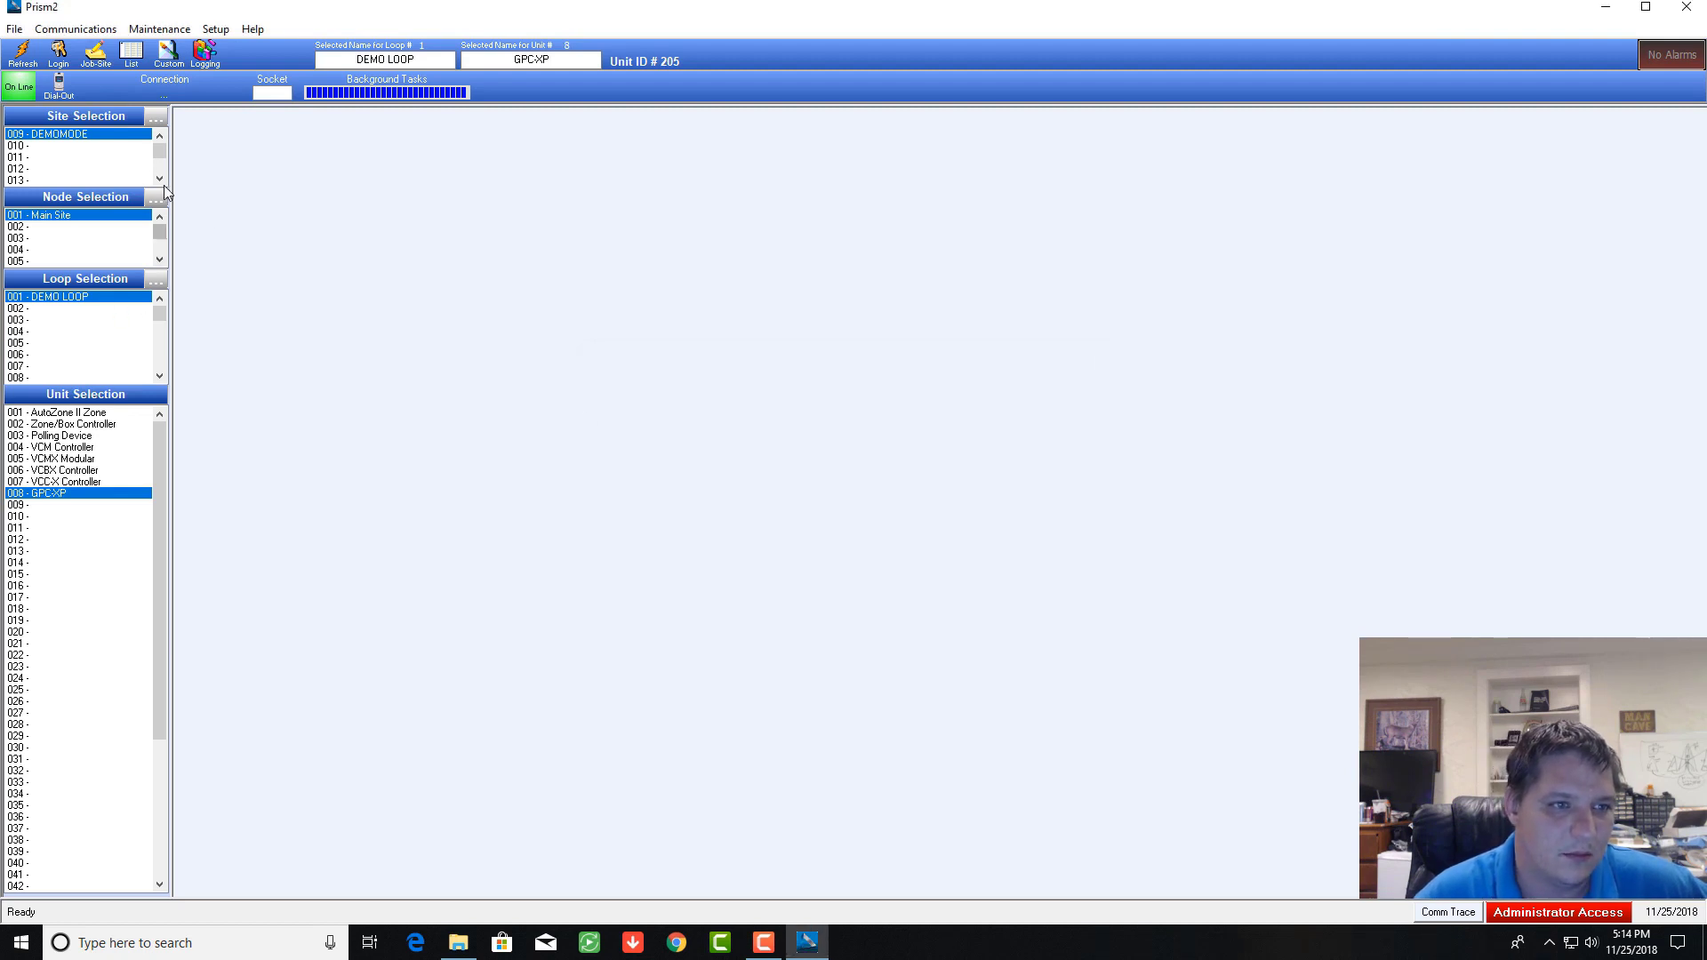
# Step: Scroll Site Selection to the top and select the 001 - RTU Hallway site
pyautogui.moveTo(158, 157); pyautogui.dragTo(162, 137)
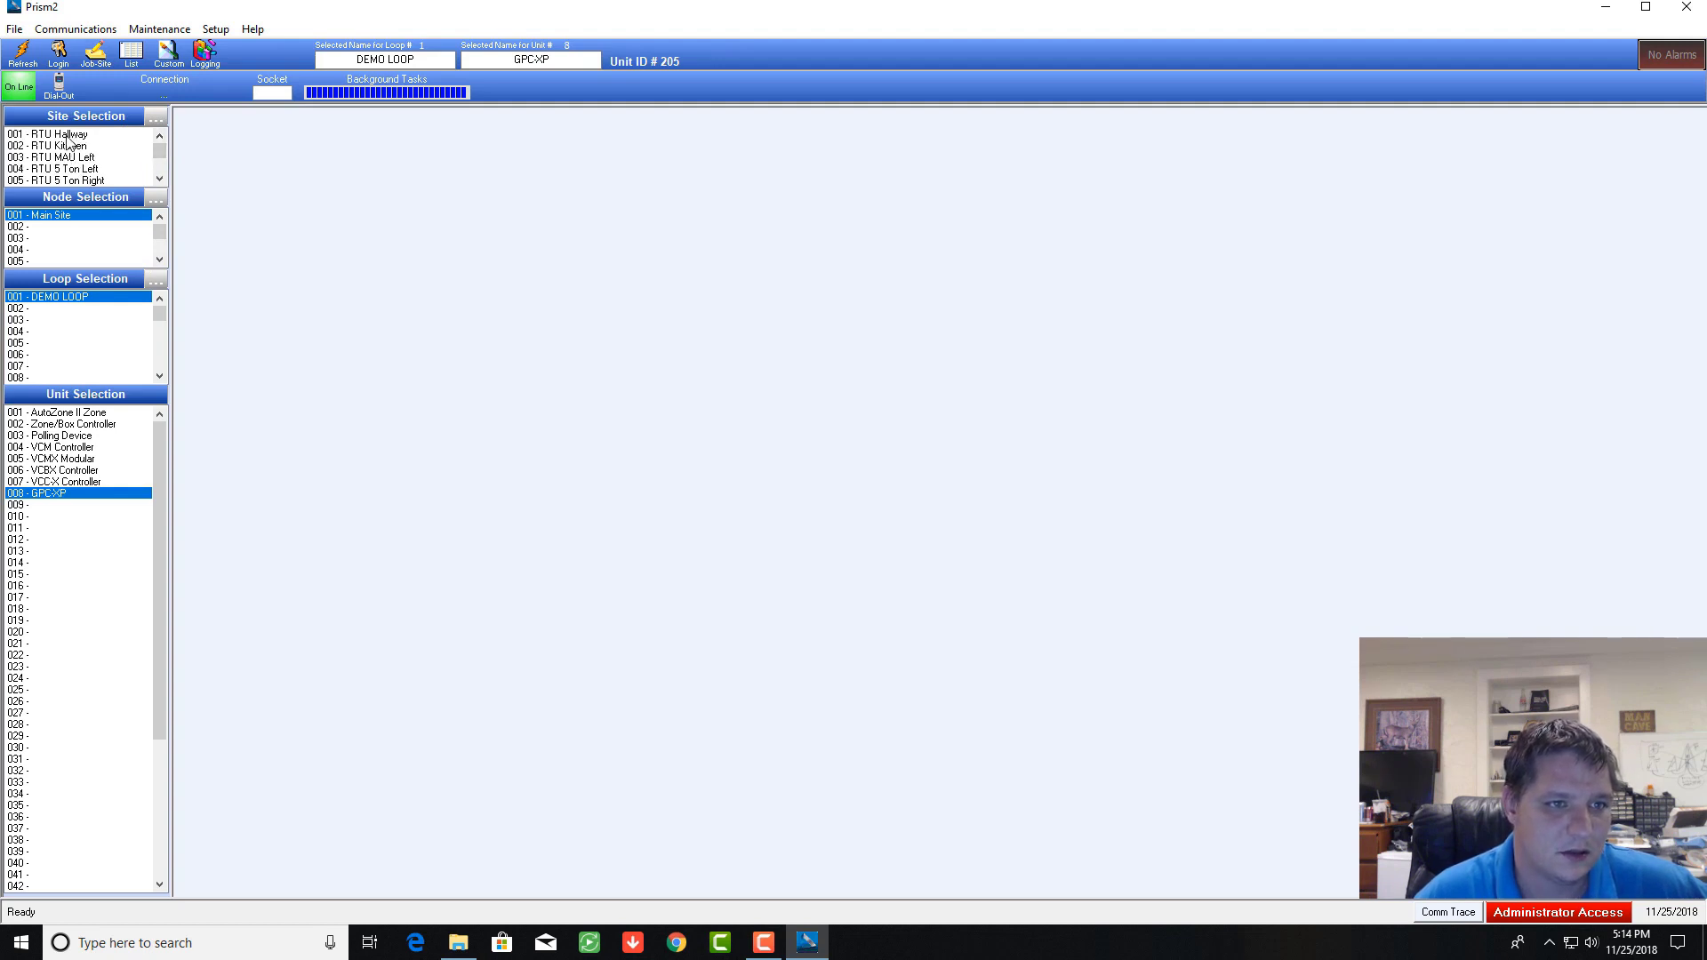
pyautogui.click(69, 134)
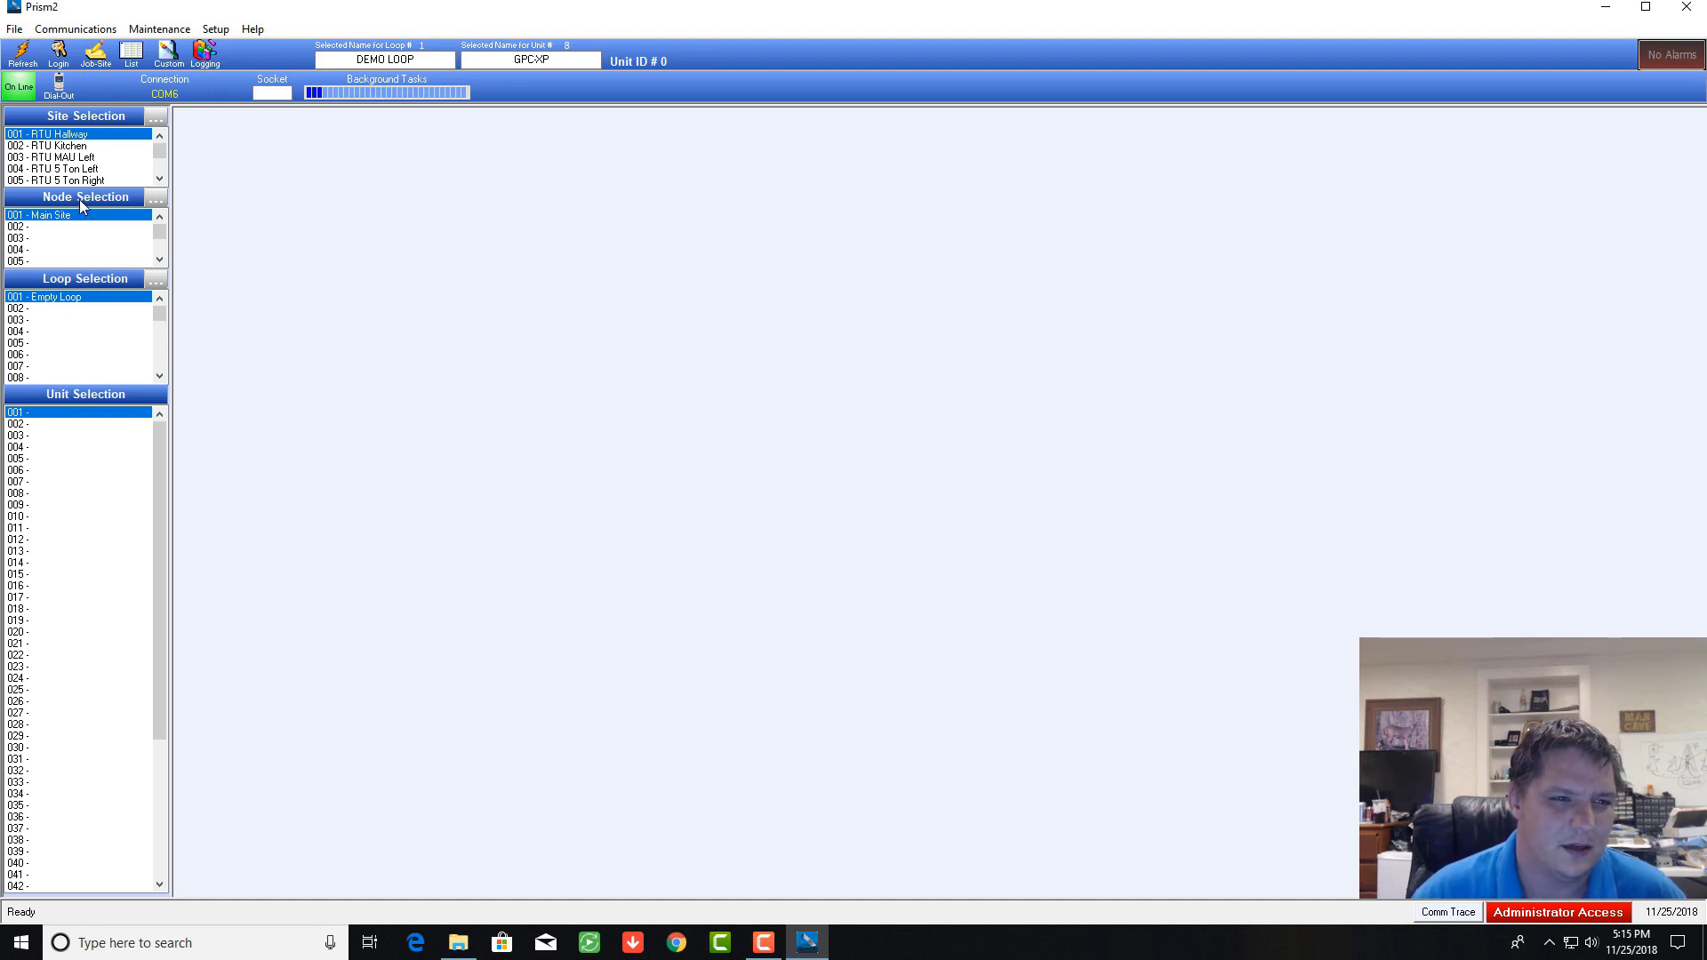
# Step: Return to the 009 - DEMOMODE site and show the 007 - VCCX Controller status graphic
pyautogui.click(159, 179)
pyautogui.click(160, 179)
pyautogui.click(159, 179)
pyautogui.click(78, 168)
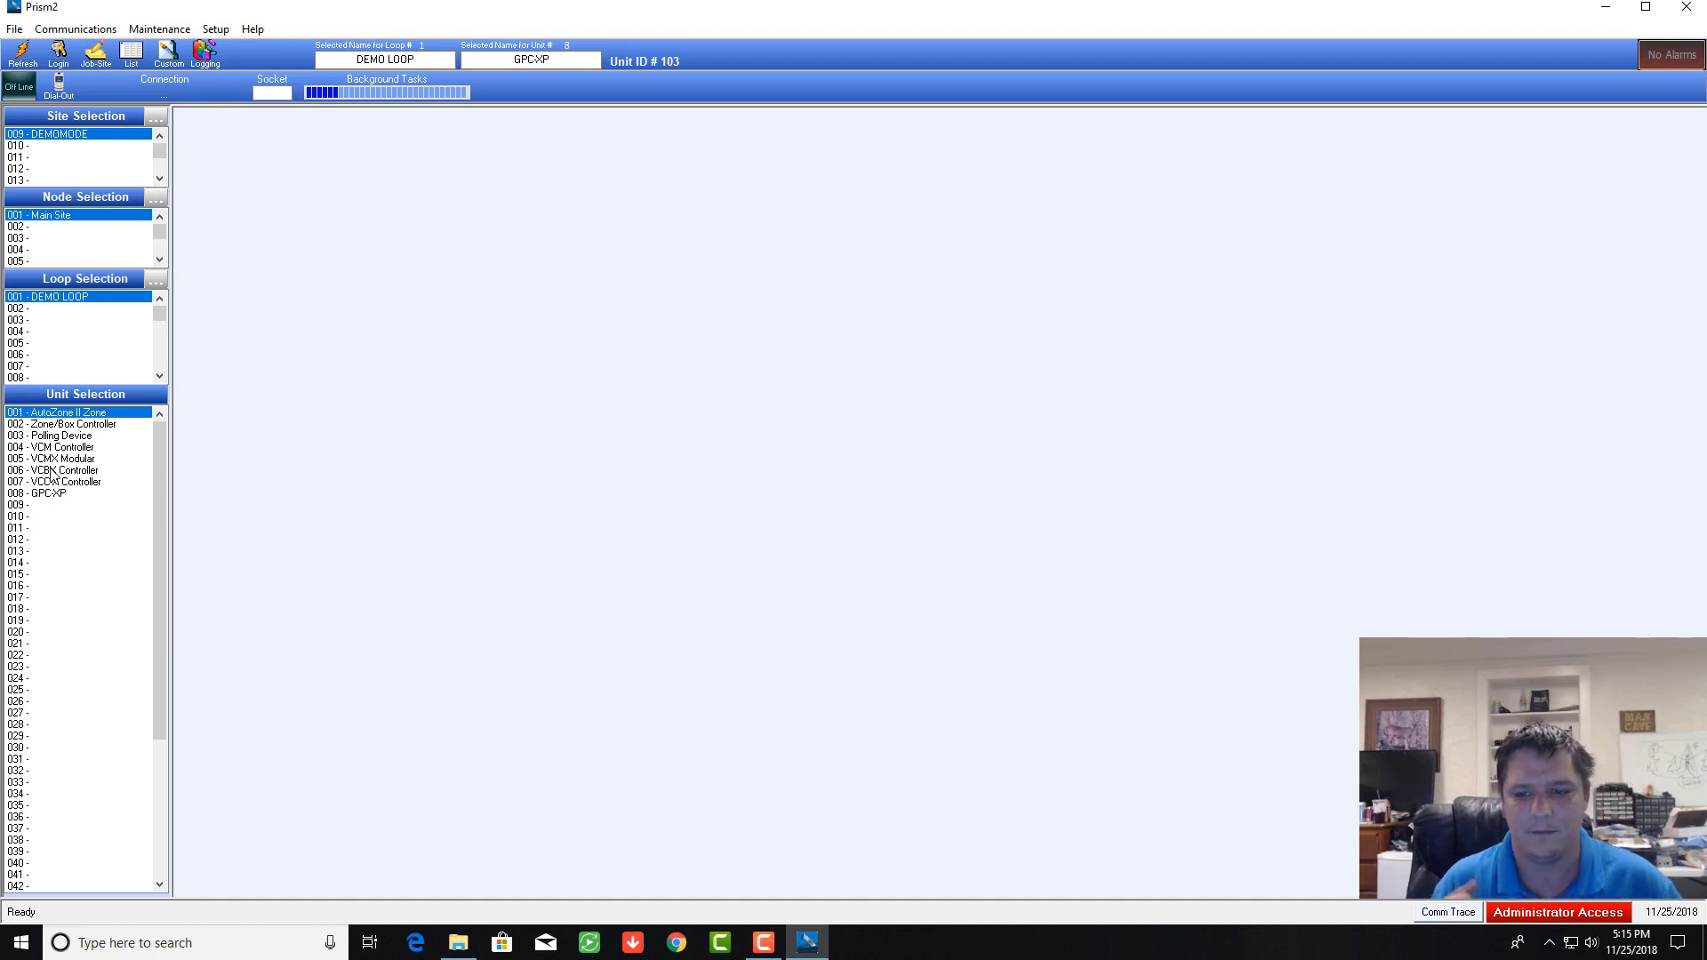
pyautogui.click(55, 480)
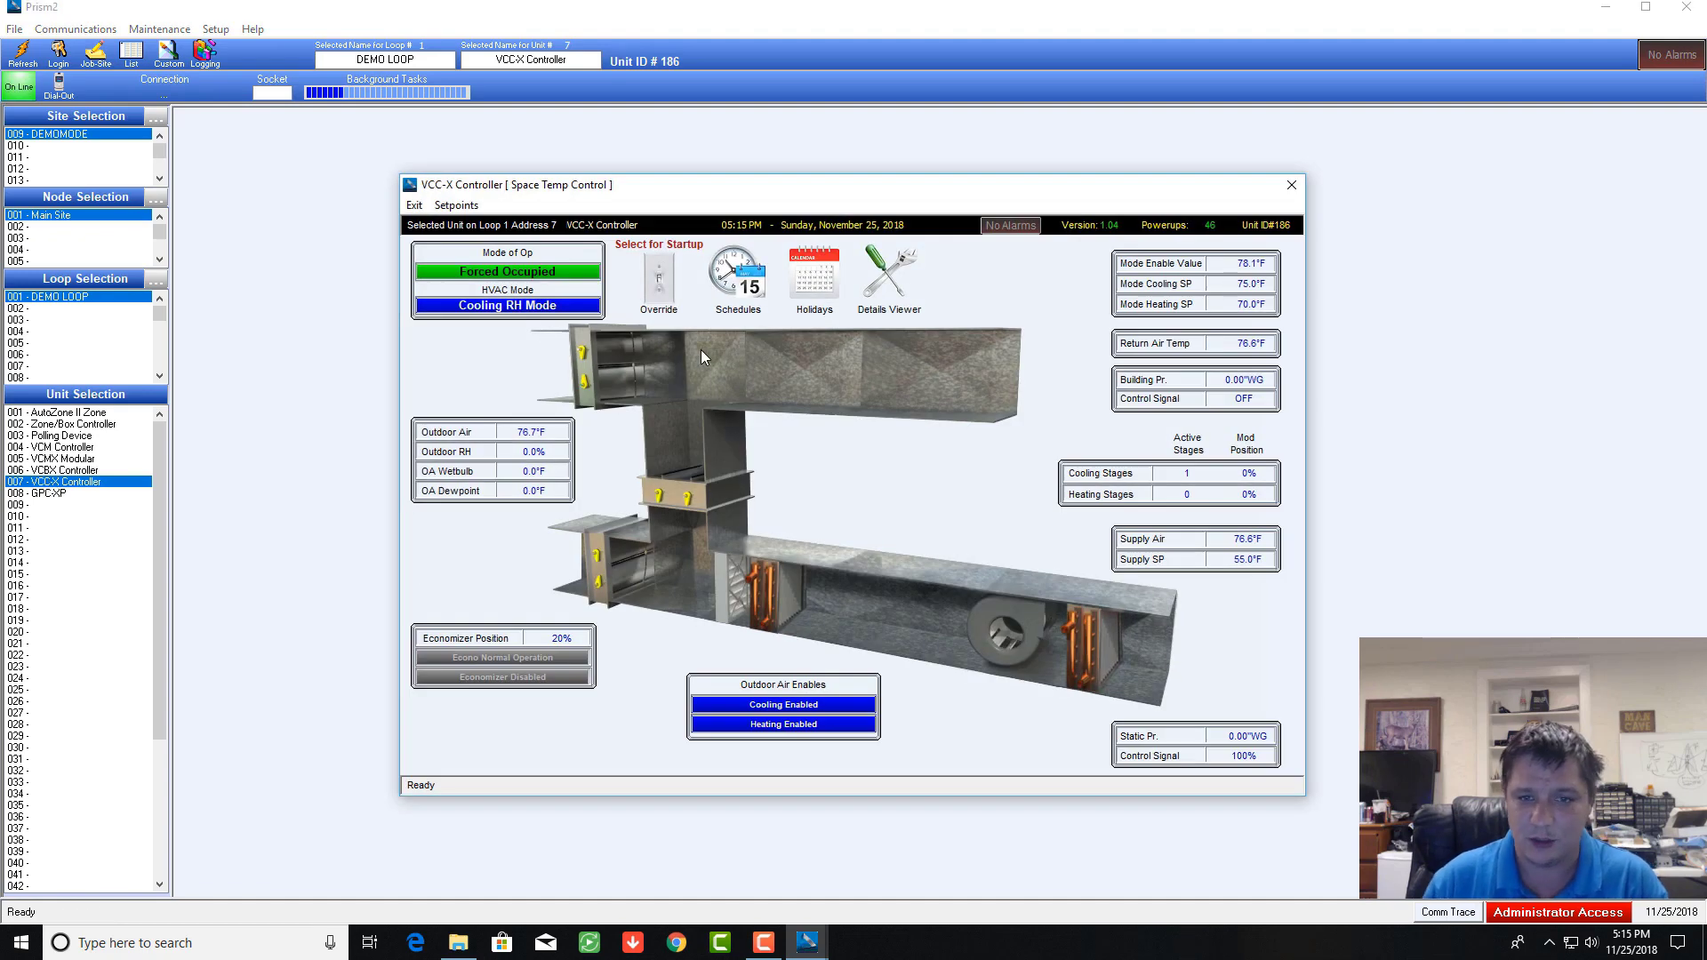